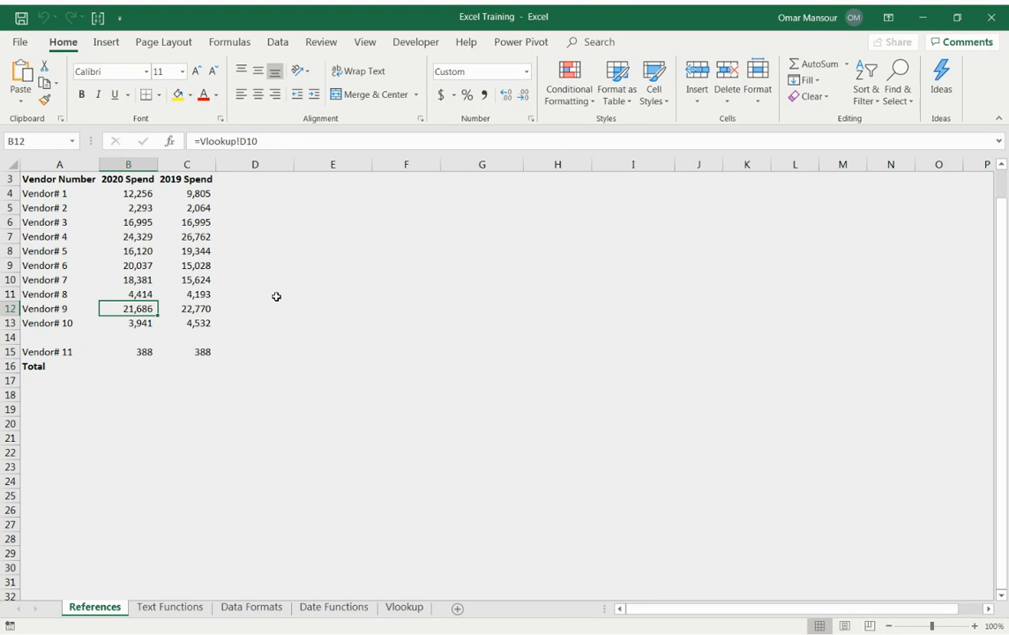
Move through the vendor number column and around its data-block edges to examine how the list is laid out.
{"action": "key", "text": "Left"}
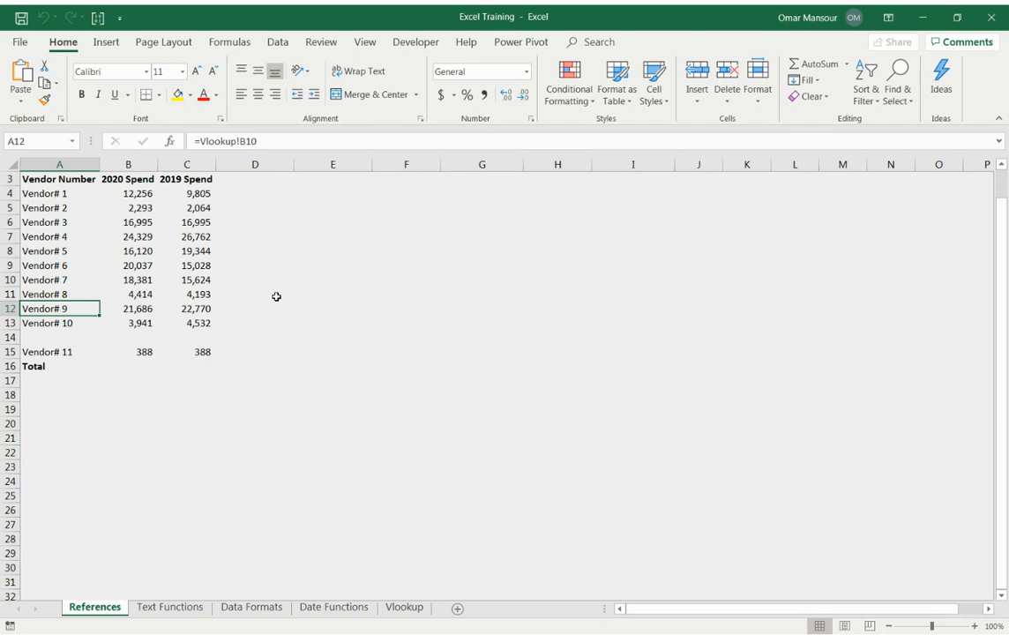
{"action": "key", "text": "Up"}
{"action": "key", "text": "Up"}
{"action": "key", "text": "ctrl+Up"}
{"action": "key", "text": "Down"}
{"action": "key", "text": "ctrl+Down"}
{"action": "key", "text": "Down"}
{"action": "key", "text": "Down"}
{"action": "key", "text": "Down"}
{"action": "key", "text": "ctrl+Up"}
{"action": "key", "text": "ctrl+Up"}
{"action": "key", "text": "ctrl+Up"}
{"action": "key", "text": "ctrl+Up"}
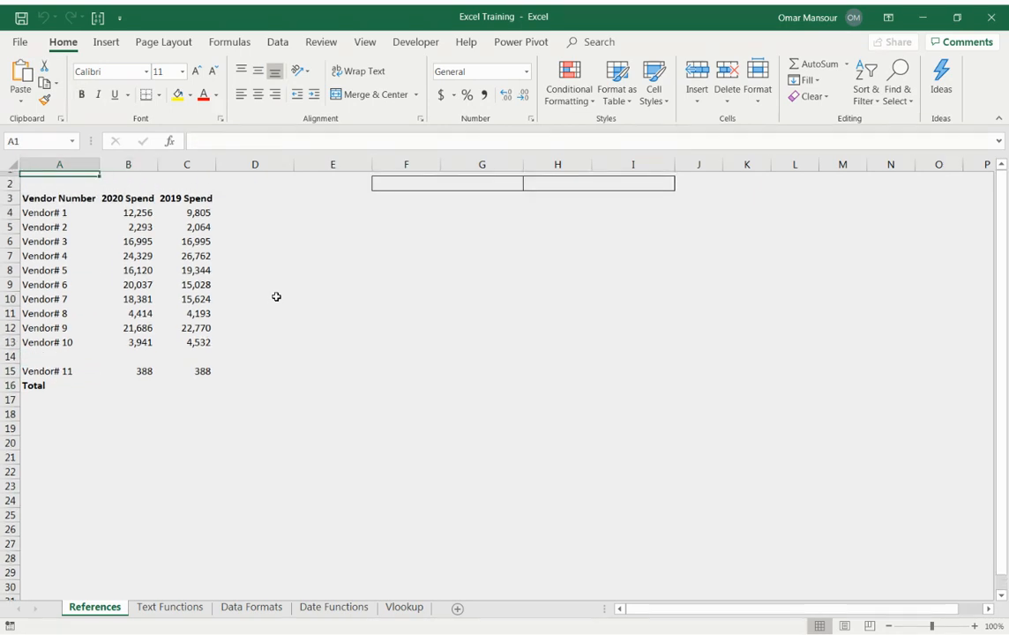
Examine the extents of the 2020 Spend and Vendor Number columns by jumping between their filled blocks.
{"action": "key", "text": "Right"}
{"action": "key", "text": "ctrl+Down"}
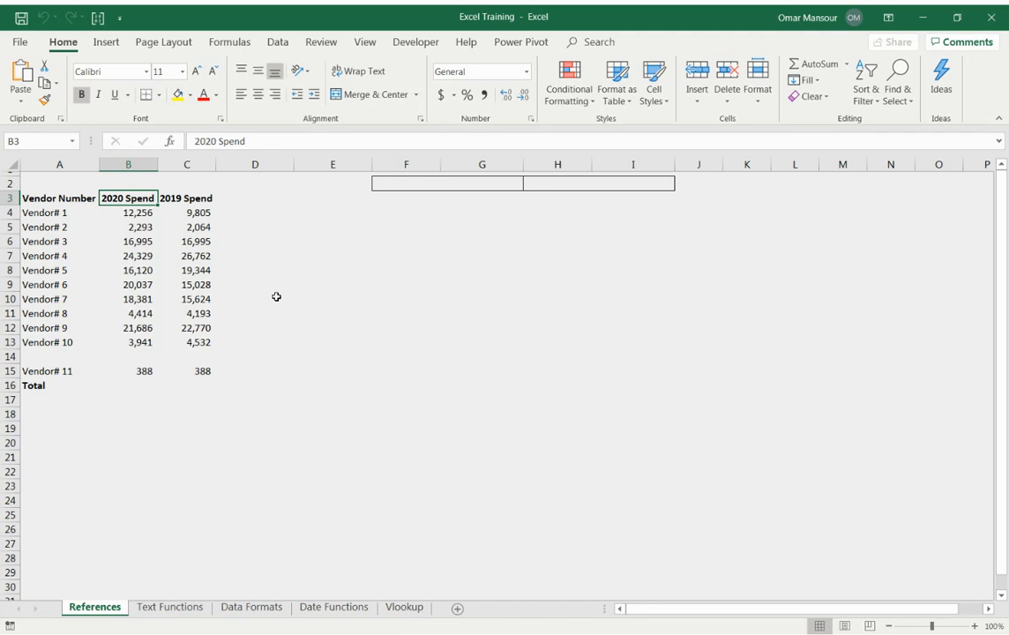
{"action": "key", "text": "ctrl+Down"}
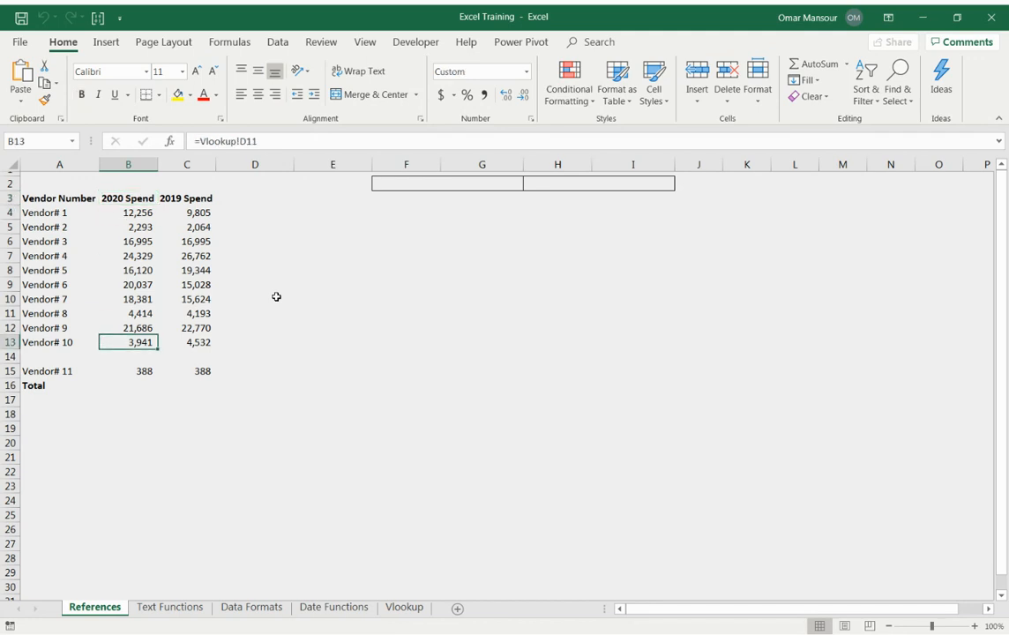
{"action": "key", "text": "Left"}
{"action": "key", "text": "ctrl+Up"}
{"action": "key", "text": "Down"}
{"action": "key", "text": "ctrl+Down"}
{"action": "key", "text": "Down"}
{"action": "key", "text": "Down"}
{"action": "key", "text": "Down"}
{"action": "key", "text": "Down"}
{"action": "key", "text": "Down"}
{"action": "key", "text": "Down"}
Delete the entire blank row 14 between Vendor# 10 and Vendor# 11.
{"action": "key", "text": "Up"}
{"action": "key", "text": "Up"}
{"action": "key", "text": "Up"}
{"action": "key", "text": "Up"}
{"action": "key", "text": "Up"}
{"action": "key", "text": "shift+space"}
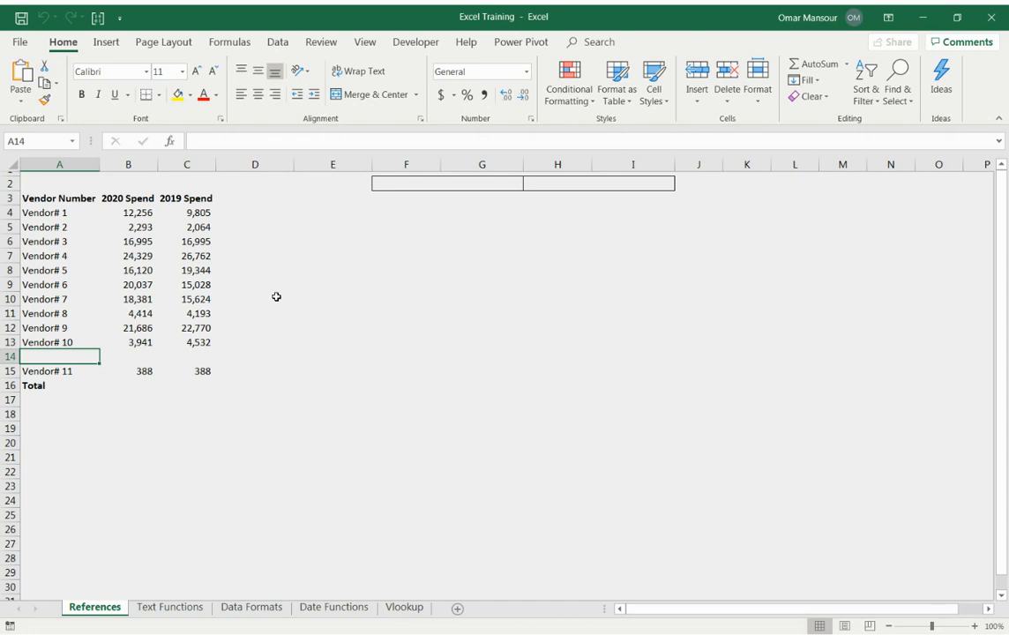
{"action": "key", "text": "shift+space"}
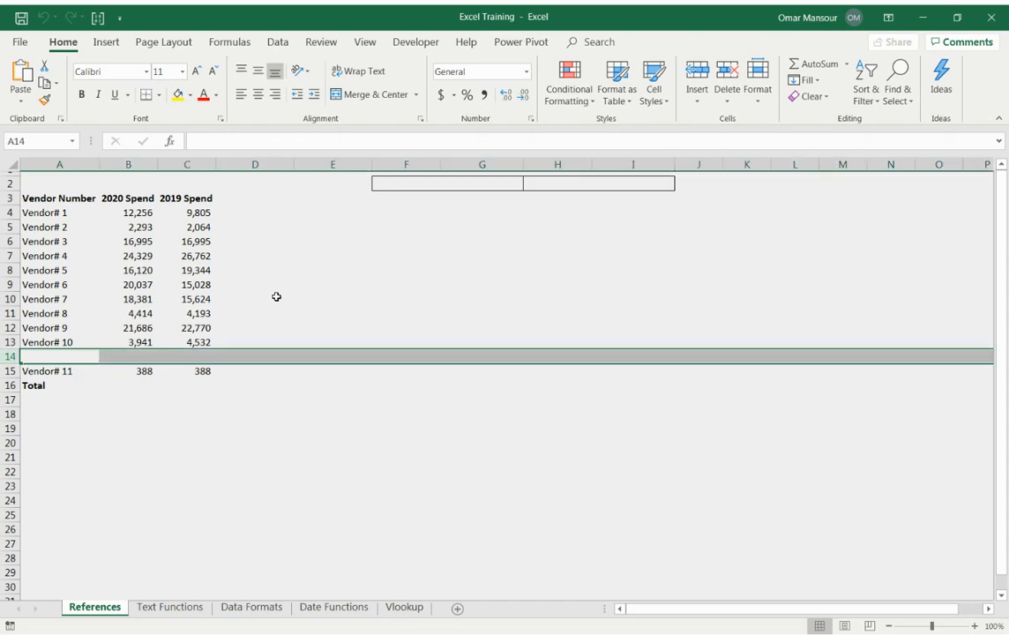
{"action": "key", "text": "shift+F10"}
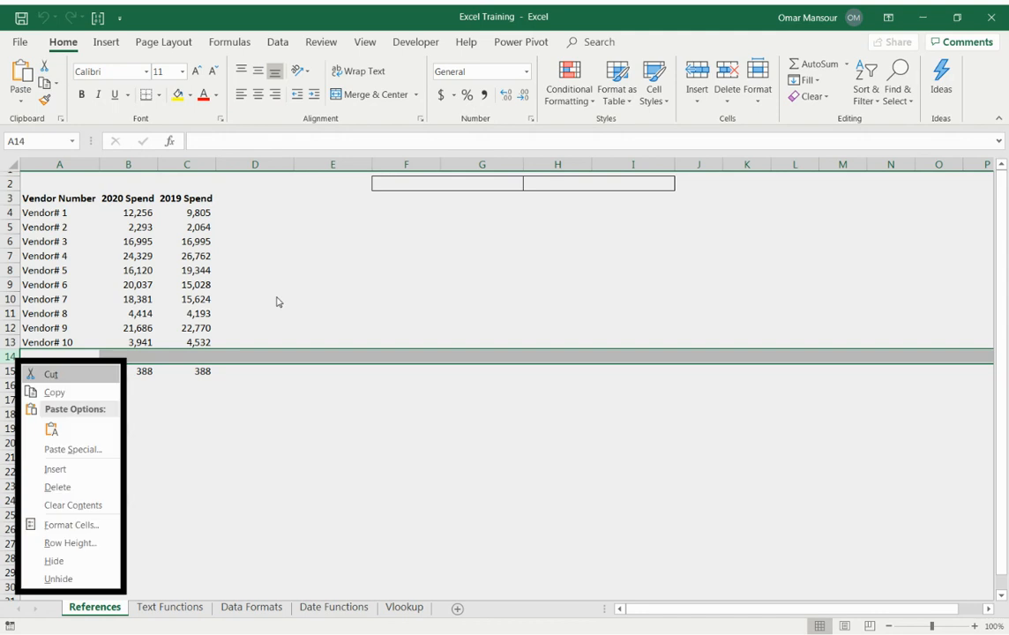
{"action": "key", "text": "Down"}
{"action": "key", "text": "Down"}
{"action": "key", "text": "Down"}
{"action": "key", "text": "Down"}
{"action": "key", "text": "Down"}
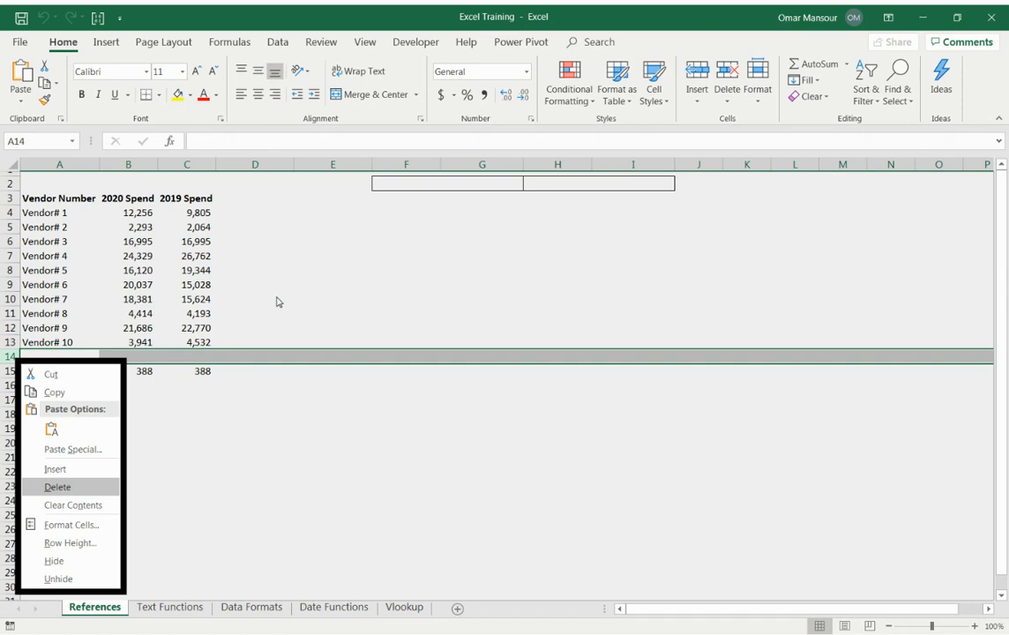
{"action": "key", "text": "Down"}
{"action": "key", "text": "Down"}
{"action": "key", "text": "Up"}
Check the formulas in A13 and A14, and undo the deletion of blank row 14.
{"action": "key", "text": "Up"}
{"action": "key", "text": "Return"}
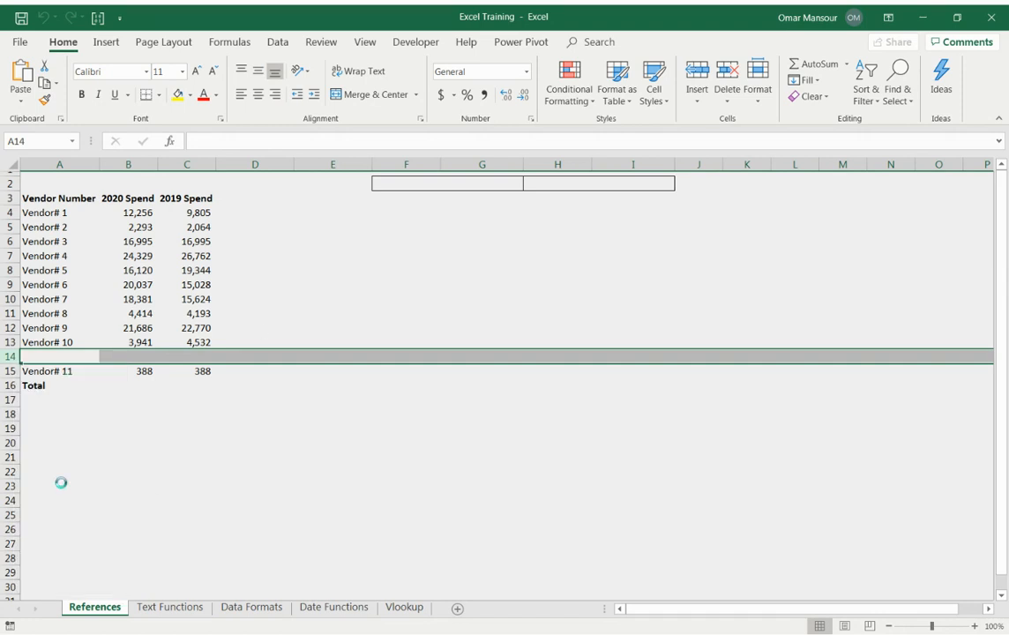
{"action": "key", "text": "Up"}
{"action": "key", "text": "F2"}
{"action": "key", "text": "Escape"}
{"action": "key", "text": "Down"}
{"action": "key", "text": "F2"}
{"action": "key", "text": "Escape"}
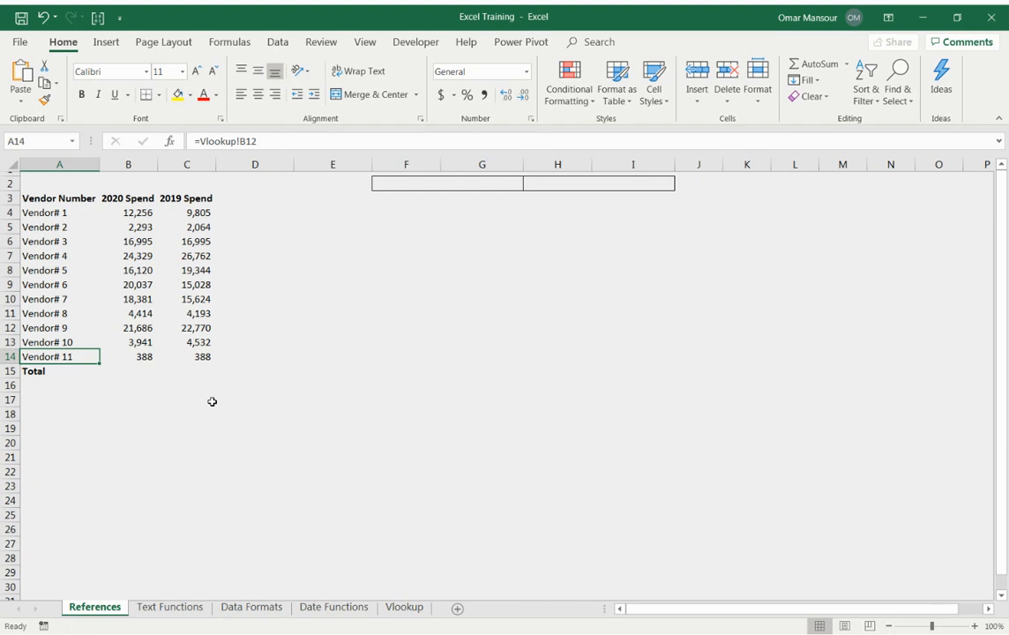
{"action": "key", "text": "ctrl+z"}
{"action": "key", "text": "Up"}
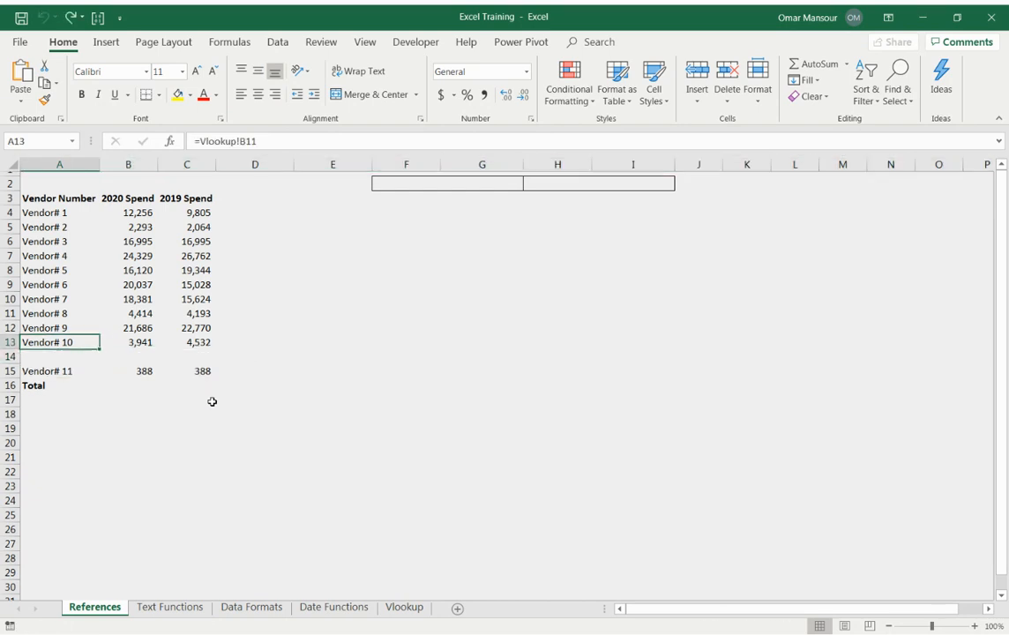
{"action": "key", "text": "Down"}
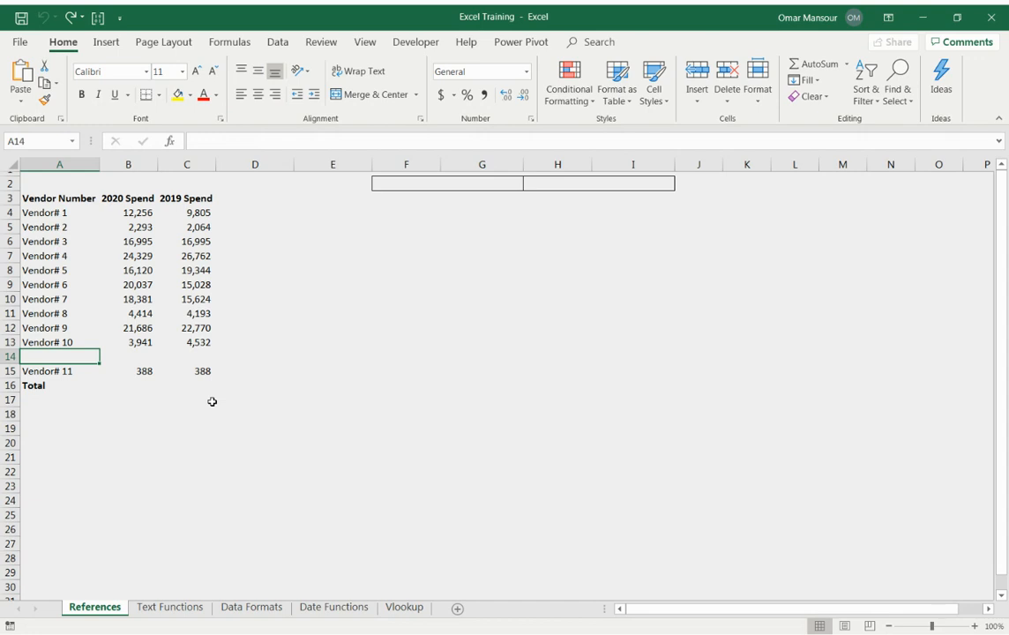
Jump repeatedly between the header and the end of the filled block in column A to examine the list's continuity.
{"action": "key", "text": "Up"}
{"action": "key", "text": "ctrl+Up"}
{"action": "key", "text": "Down"}
{"action": "key", "text": "ctrl+Down"}
{"action": "key", "text": "ctrl+Down"}
{"action": "key", "text": "ctrl+Up"}
{"action": "key", "text": "ctrl+Up"}
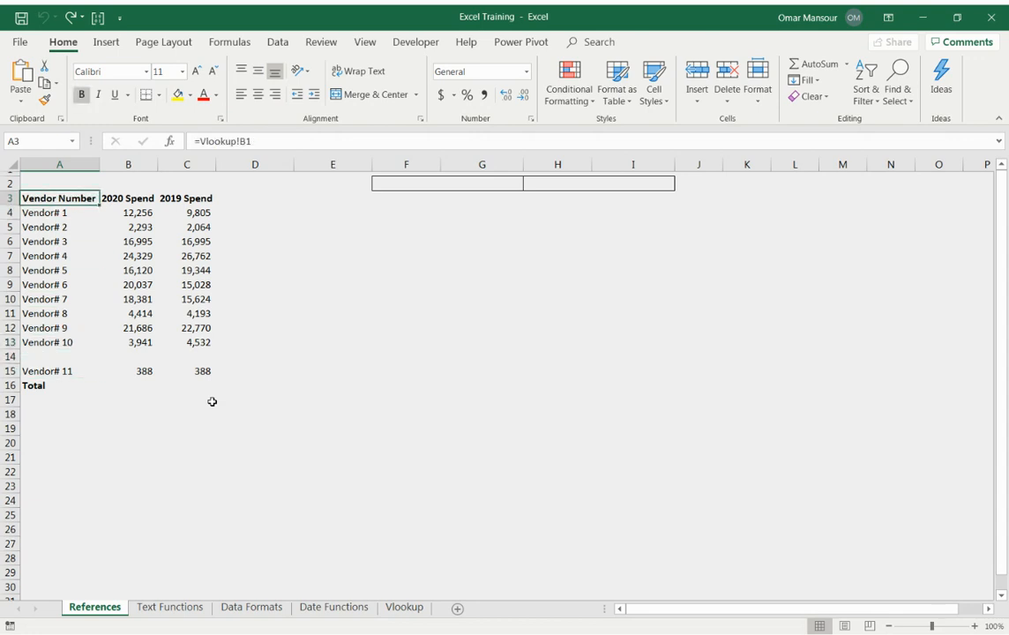
{"action": "key", "text": "ctrl+Down"}
{"action": "key", "text": "ctrl+Up"}
{"action": "key", "text": "ctrl+Down"}
{"action": "key", "text": "ctrl+Up"}
{"action": "key", "text": "ctrl+Down"}
{"action": "key", "text": "ctrl+Up"}
{"action": "key", "text": "ctrl+Down"}
{"action": "key", "text": "ctrl+Up"}
{"action": "key", "text": "Down"}
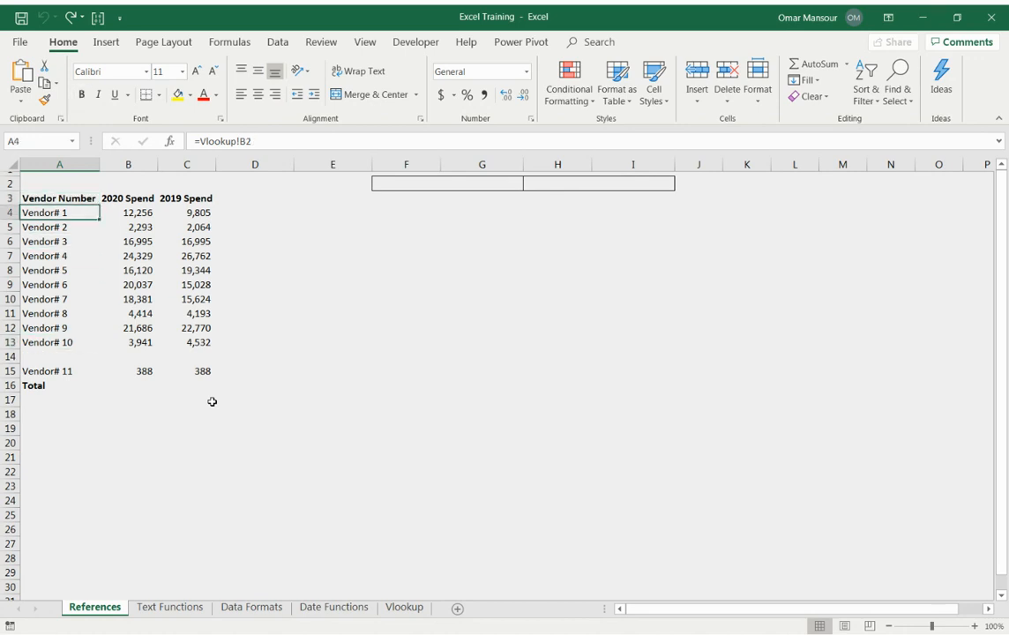
Locate the end of the first vendor block and examine the cells around blank row 14.
{"action": "key", "text": "ctrl+Down"}
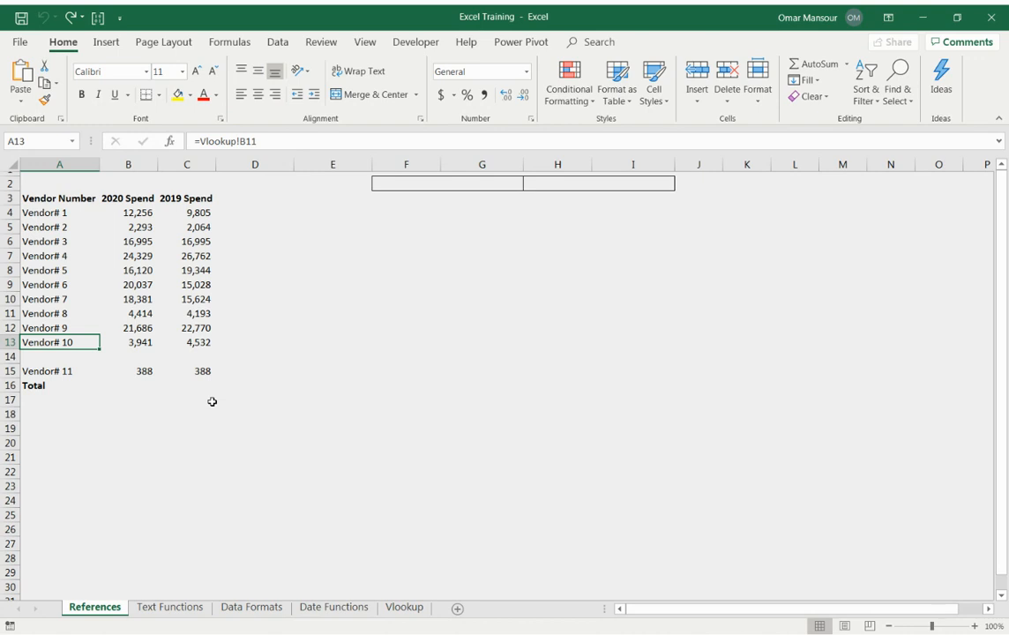
{"action": "key", "text": "Down"}
{"action": "key", "text": "shift+space"}
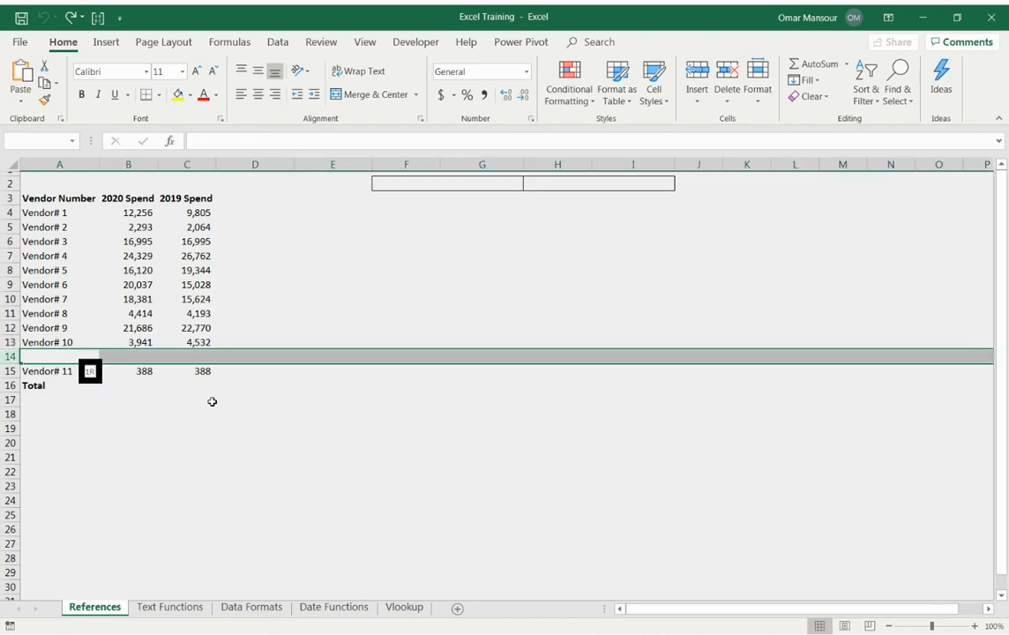
{"action": "key", "text": "Up"}
{"action": "key", "text": "Down"}
{"action": "key", "text": "Down"}
{"action": "key", "text": "Up"}
{"action": "key", "text": "Up"}
{"action": "key", "text": "Up"}
{"action": "key", "text": "Down"}
Remove the empty row 14 so that Vendor# 11 directly follows Vendor# 10.
{"action": "key", "text": "Down"}
{"action": "key", "text": "Down"}
{"action": "key", "text": "Up"}
{"action": "key", "text": "Up"}
{"action": "key", "text": "Up"}
{"action": "key", "text": "Down"}
{"action": "key", "text": "Down"}
{"action": "key", "text": "shift+space"}
{"action": "key", "text": "shift+F10"}
{"action": "key", "text": "d"}
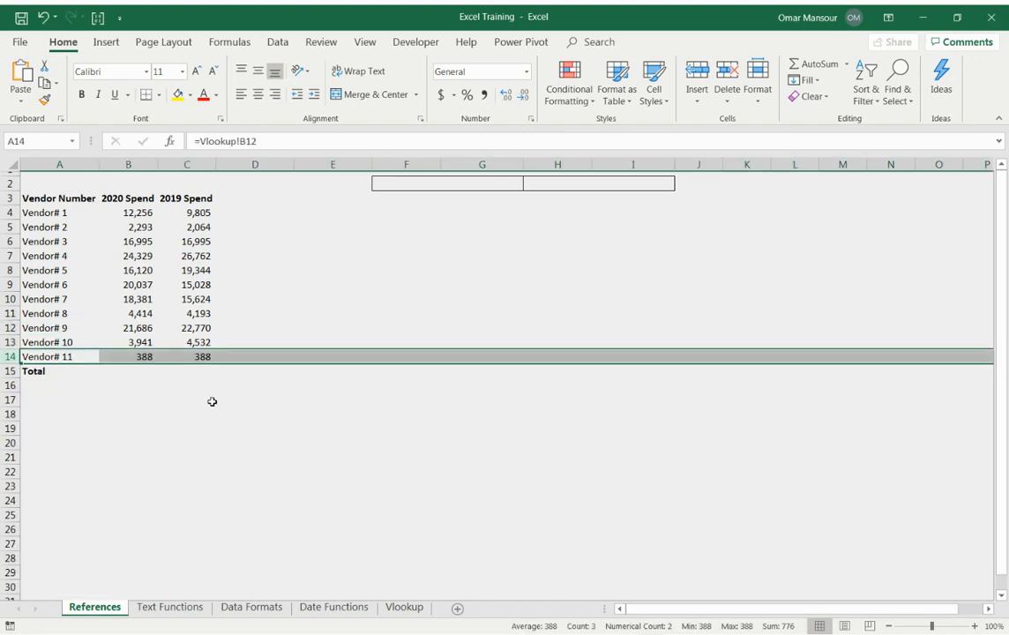
{"action": "key", "text": "F2"}
{"action": "key", "text": "Tab"}
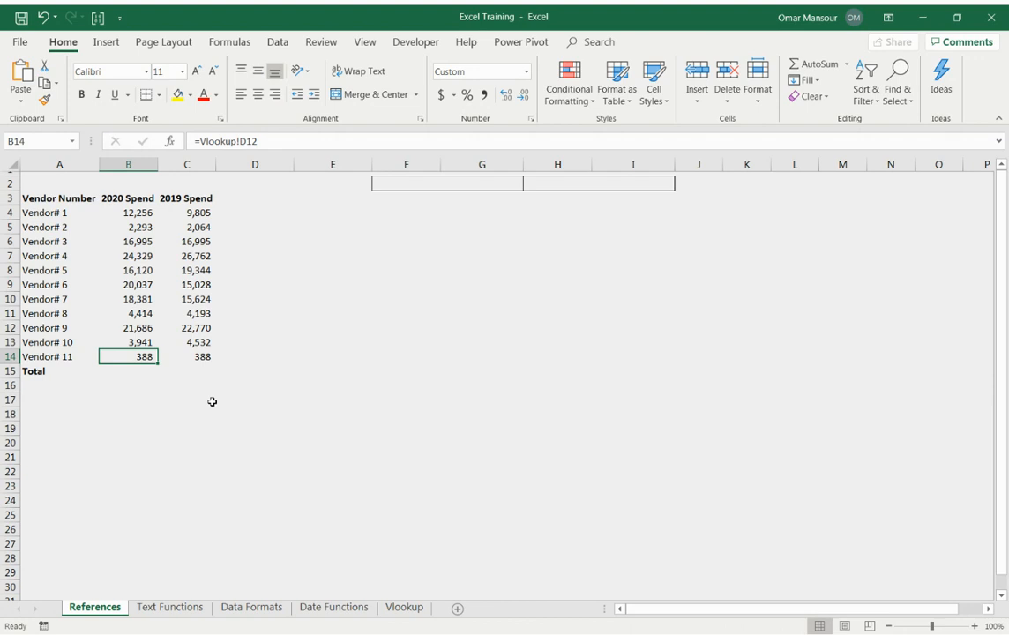
Enter the formula =SUM(B4:B14) in B15 as the 2020 Spend total, leaving the header out of the range.
{"action": "key", "text": "Down"}
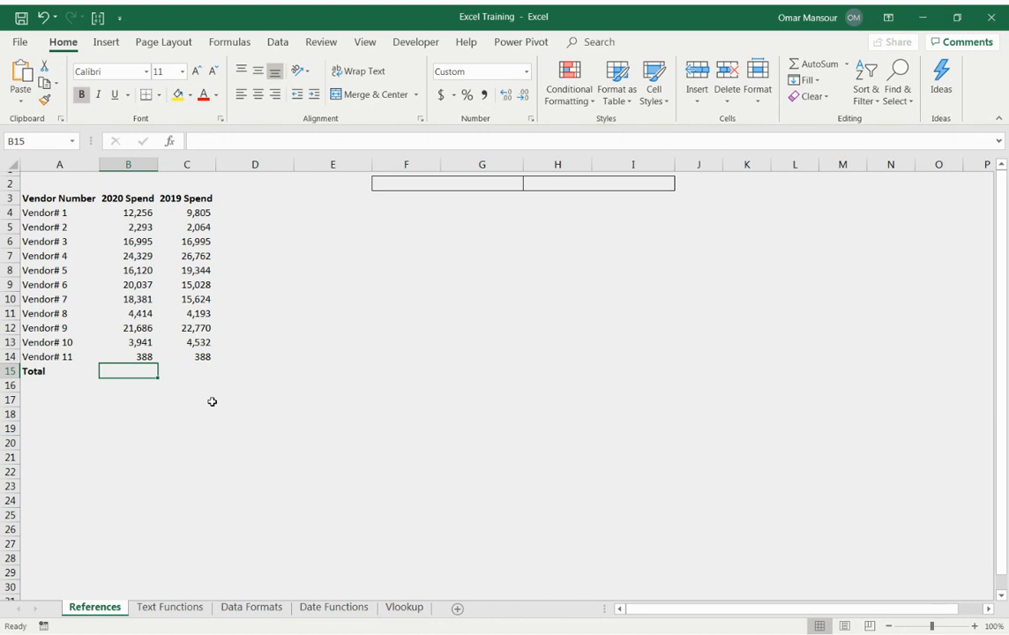
{"action": "type", "text": "="}
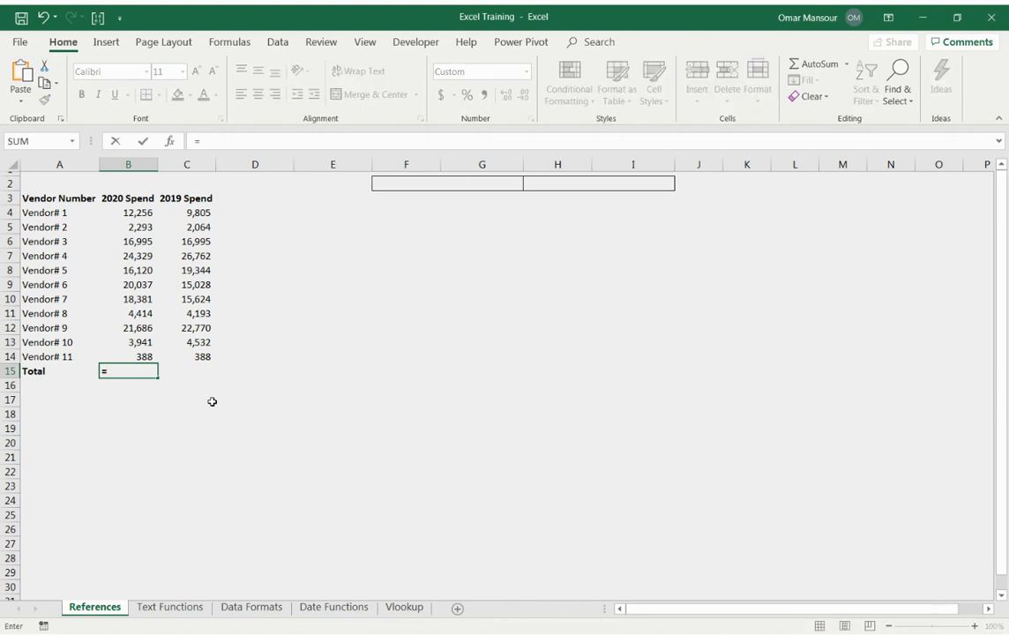
{"action": "type", "text": "sum("}
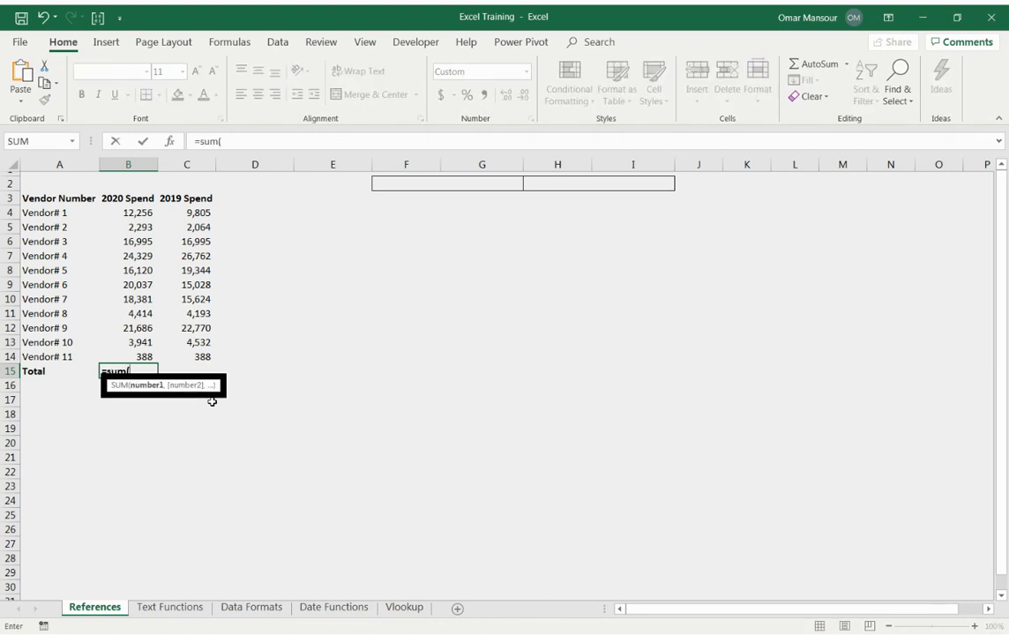
{"action": "key", "text": "Up"}
{"action": "key", "text": "ctrl+shift+Up"}
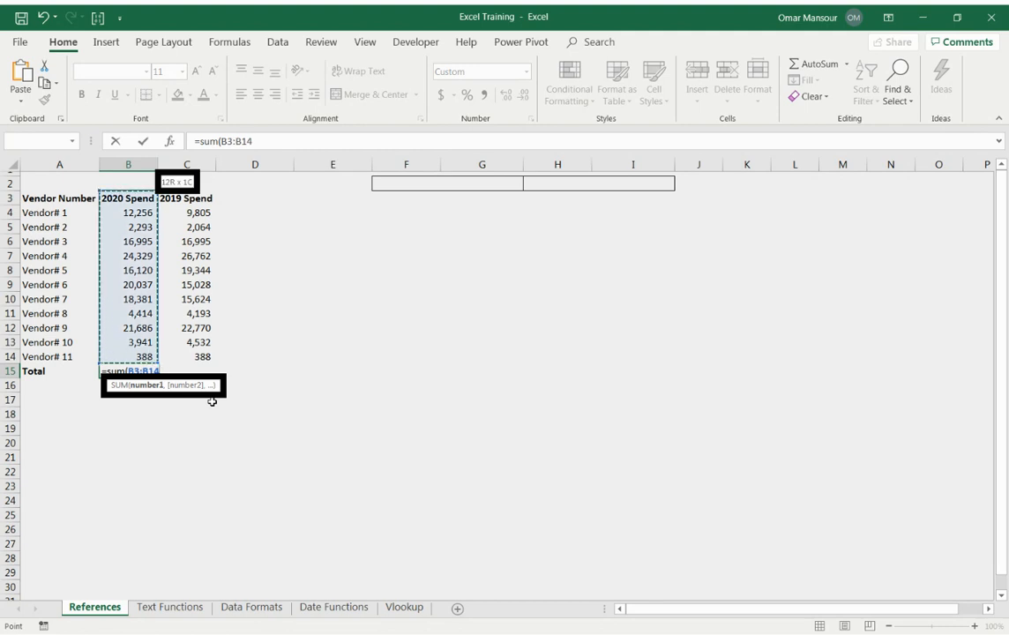
{"action": "key", "text": "ctrl+shift+Down"}
{"action": "key", "text": "shift+Up"}
{"action": "key", "text": "shift+Up"}
{"action": "key", "text": "shift+Up"}
{"action": "key", "text": "shift+Up"}
{"action": "key", "text": "shift+Up"}
{"action": "key", "text": "shift+Up"}
{"action": "key", "text": "shift+Up"}
{"action": "key", "text": "shift+Up"}
{"action": "key", "text": "shift+Up"}
{"action": "key", "text": "shift+Up"}
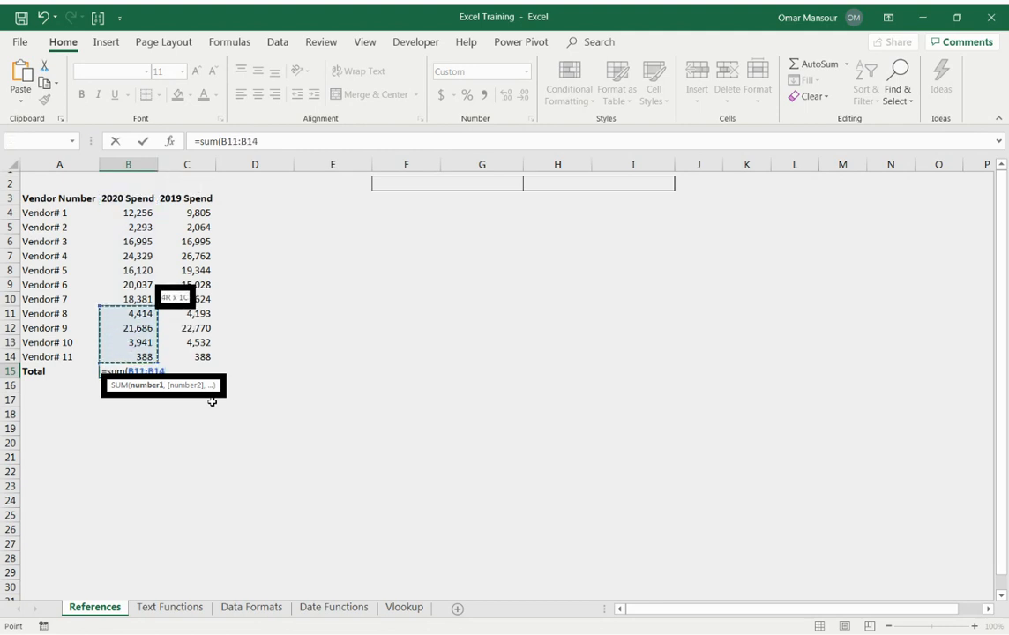
{"action": "key", "text": "ctrl+shift+Down"}
{"action": "key", "text": "Up"}
{"action": "key", "text": "Down"}
{"action": "key", "text": "shift+Up"}
{"action": "key", "text": "shift+Up"}
{"action": "key", "text": "shift+Up"}
{"action": "key", "text": "shift+Up"}
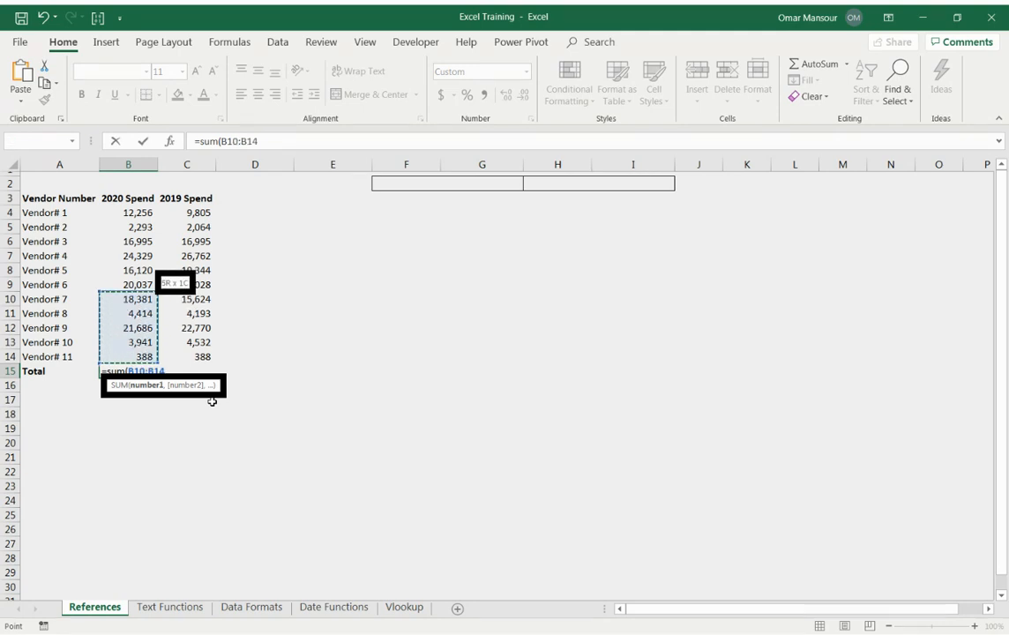
{"action": "key", "text": "Down"}
{"action": "key", "text": "Up"}
{"action": "key", "text": "ctrl+shift+Up"}
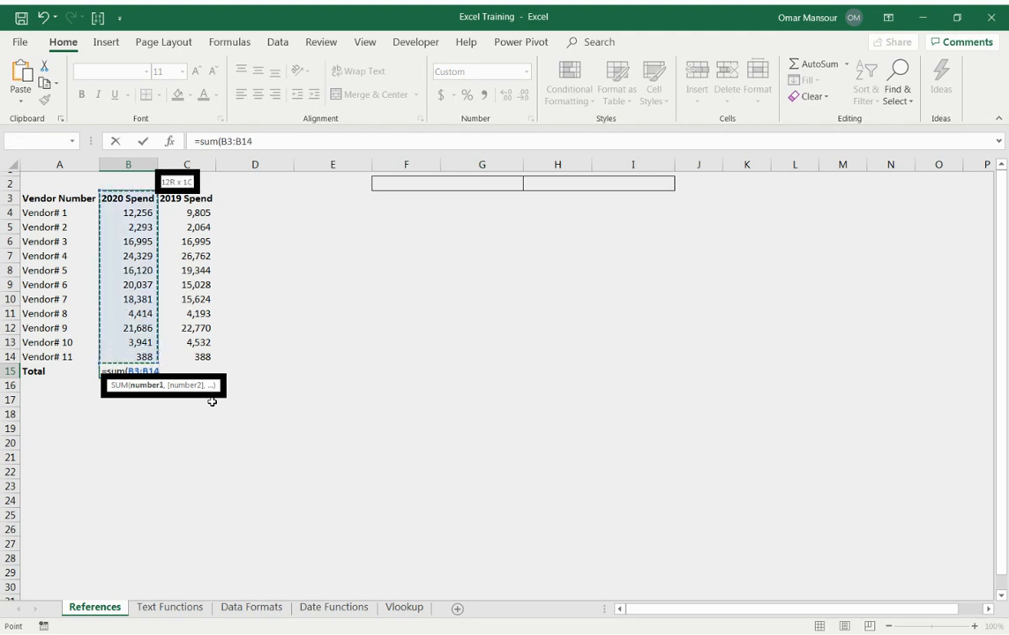
{"action": "key", "text": "shift+Down"}
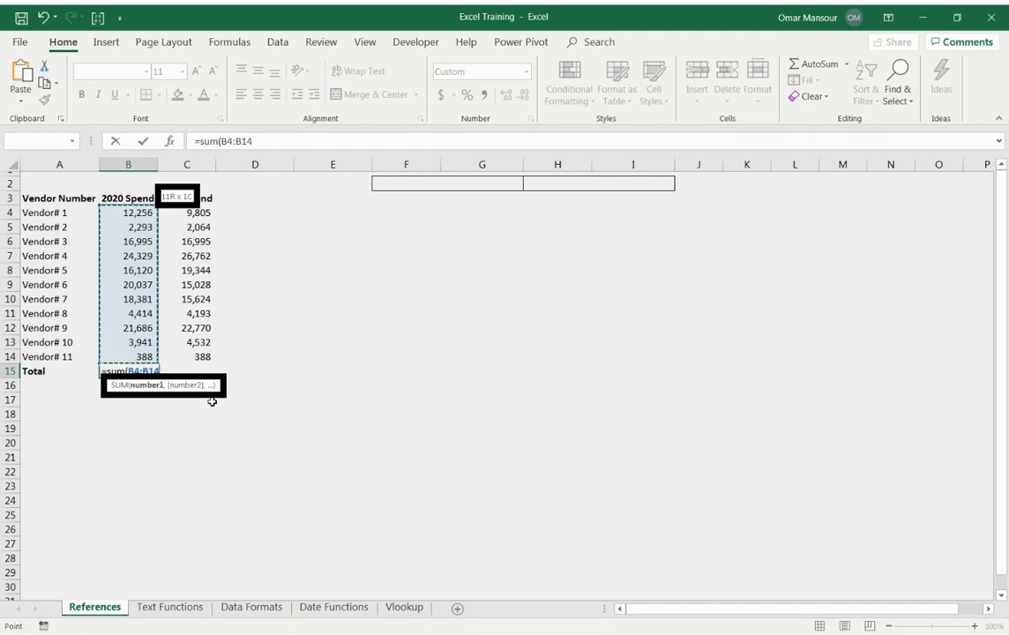
{"action": "type", "text": ")"}
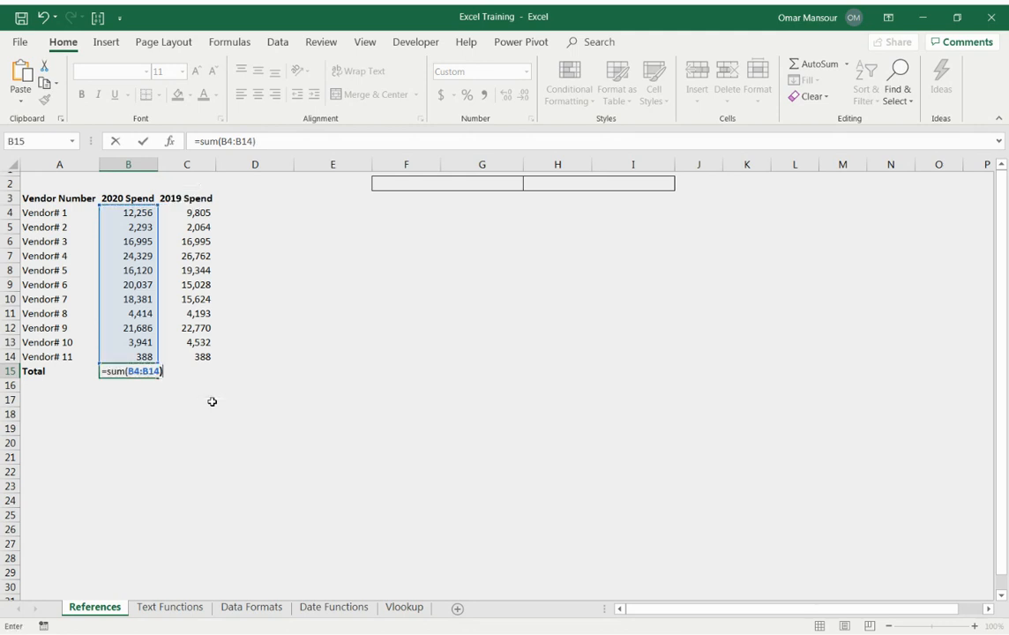
{"action": "key", "text": "Return"}
{"action": "key", "text": "Up"}
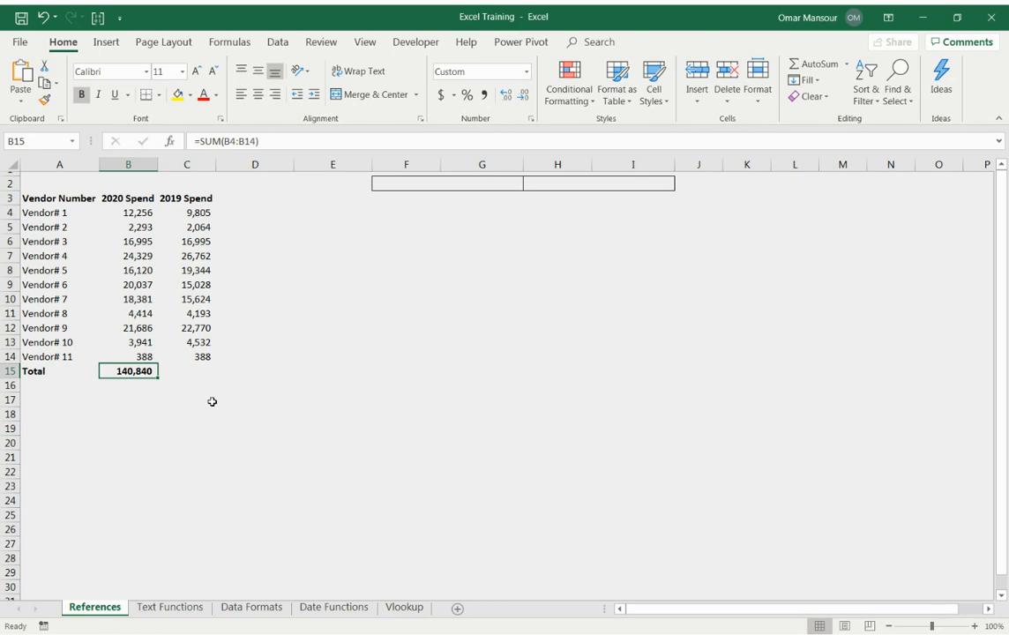
Clear B15 and total the 2020 Spend values in B4:B14 again with AutoSum, then check the formula.
{"action": "key", "text": "Delete"}
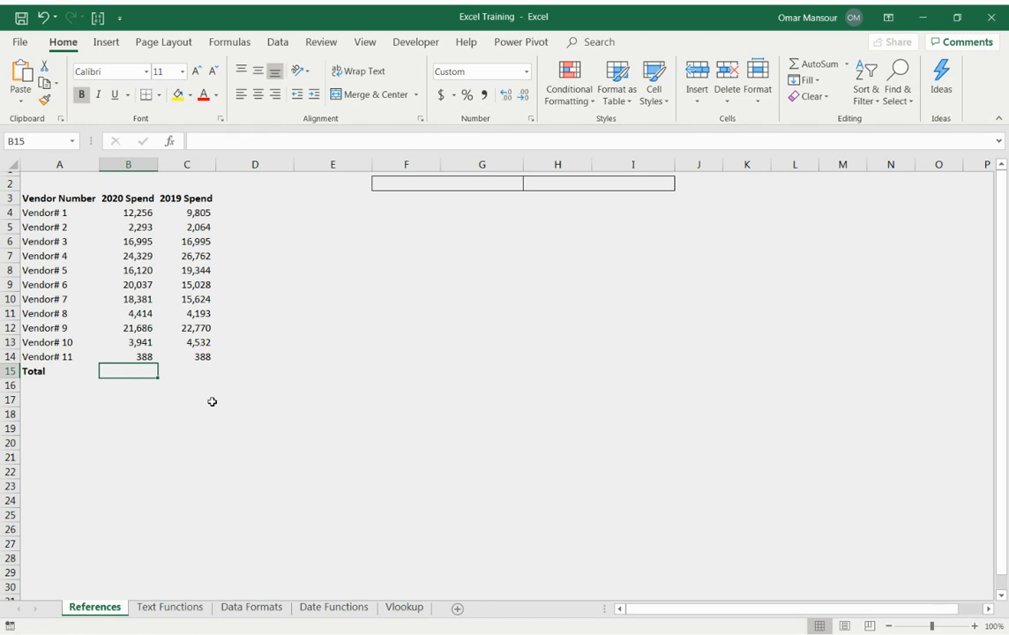
{"action": "key", "text": "alt+equal"}
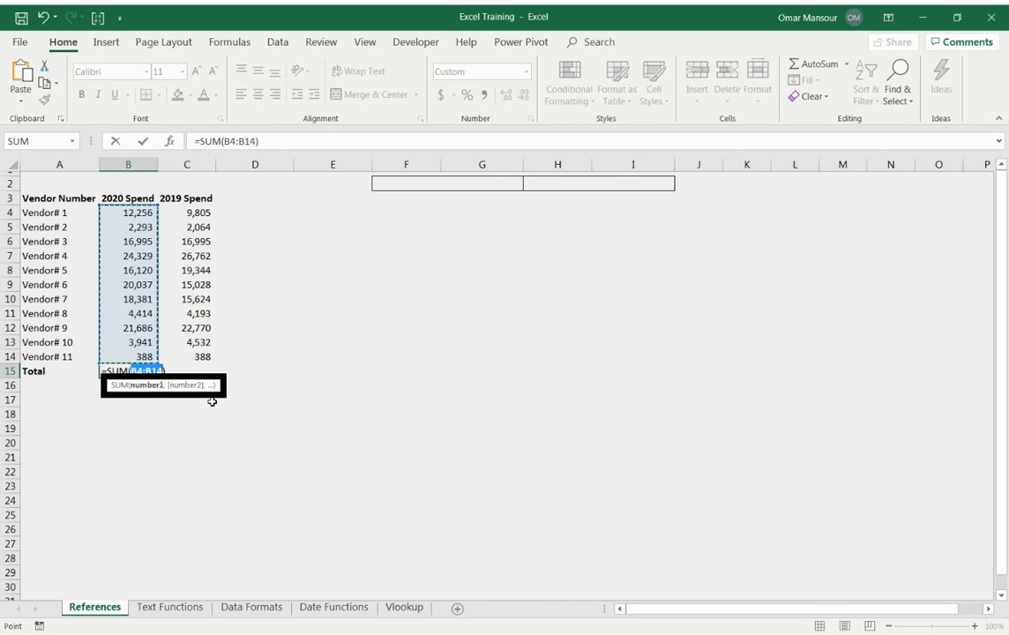
{"action": "key", "text": "Return"}
{"action": "key", "text": "Up"}
{"action": "key", "text": "F2"}
{"action": "key", "text": "Escape"}
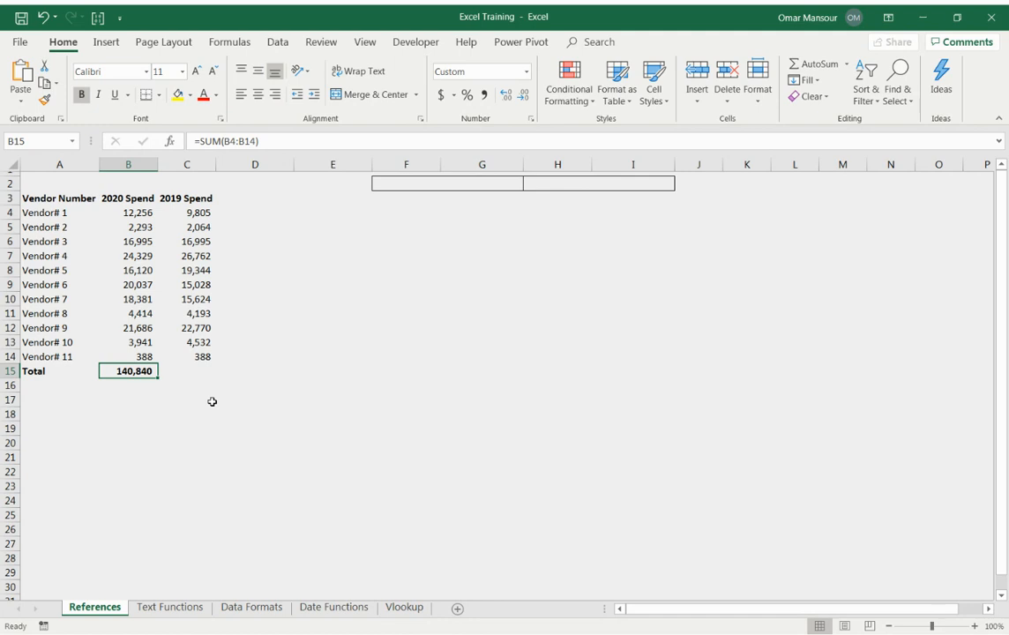
Copy the total formula from B15 into C15 to total the 2019 Spend column.
{"action": "right_click", "coordinate": [139, 371]}
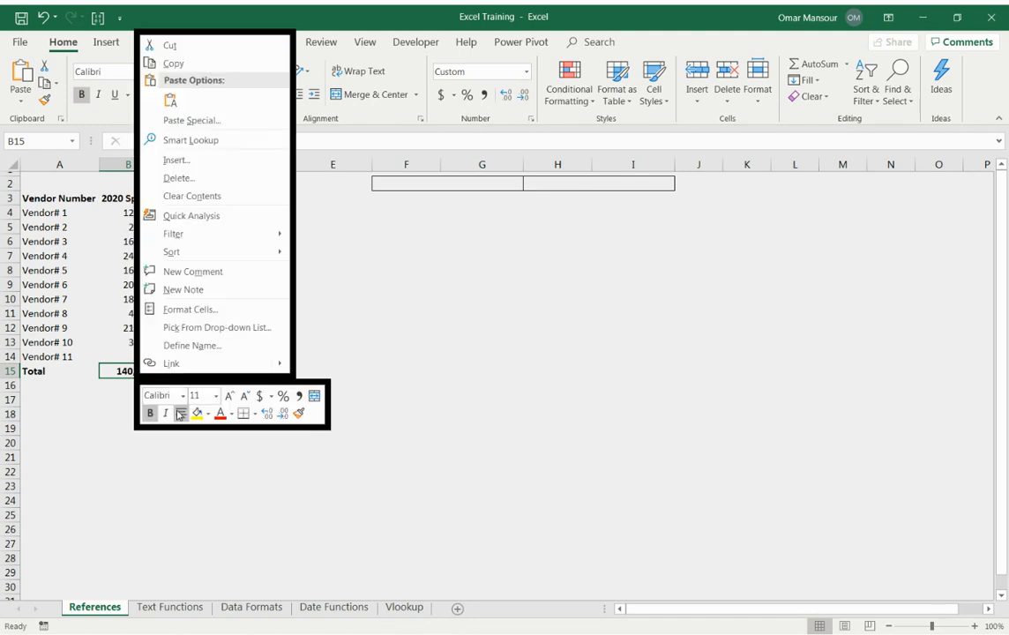
{"action": "left_click", "coordinate": [192, 66]}
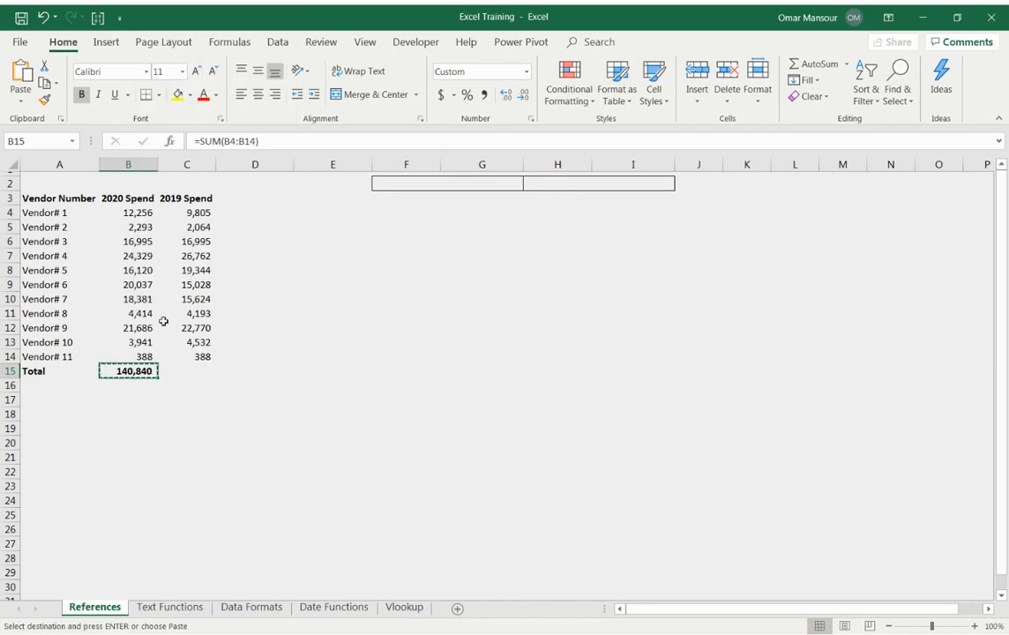
{"action": "left_click", "coordinate": [187, 370]}
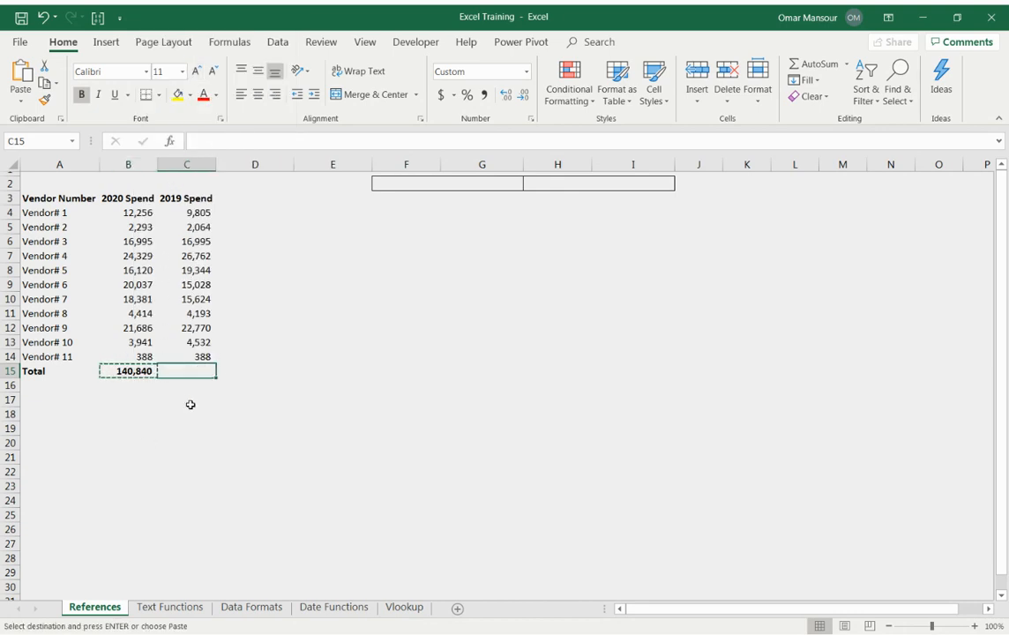
{"action": "right_click", "coordinate": [180, 371]}
{"action": "left_click", "coordinate": [208, 98]}
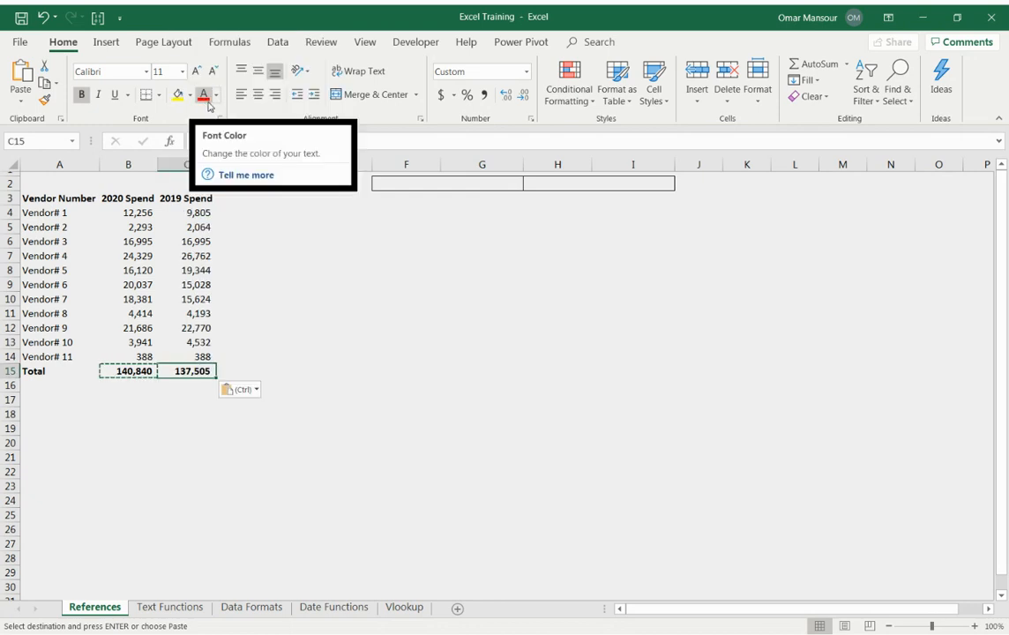
Review the cell references in the total formulas in C15 and B15.
{"action": "left_click", "coordinate": [227, 328]}
{"action": "left_click", "coordinate": [189, 370]}
{"action": "key", "text": "F2"}
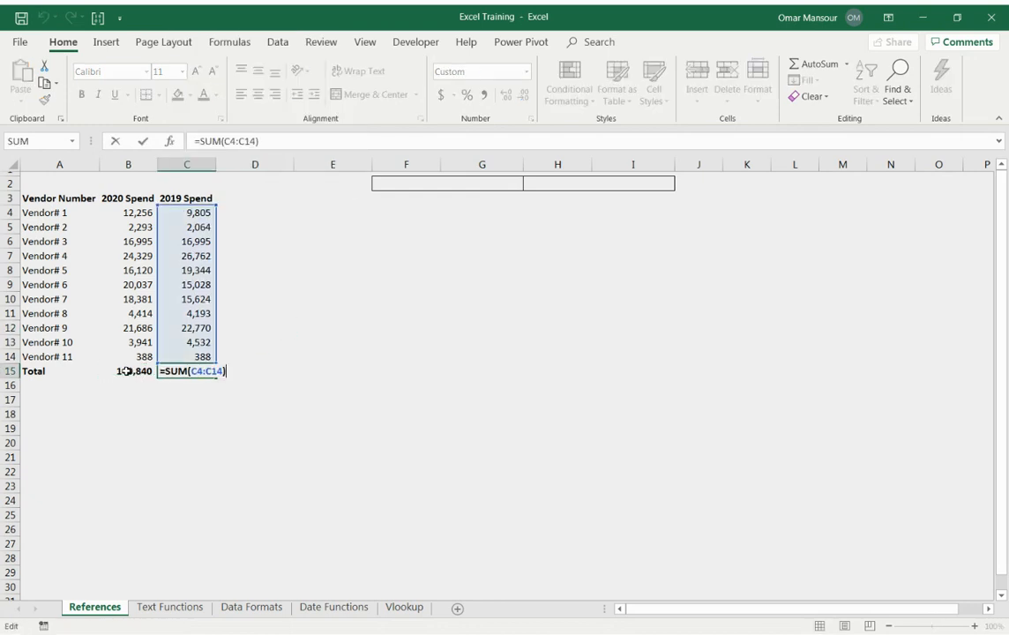
{"action": "left_click", "coordinate": [142, 371]}
{"action": "key", "text": "F2"}
{"action": "left_click", "coordinate": [203, 375]}
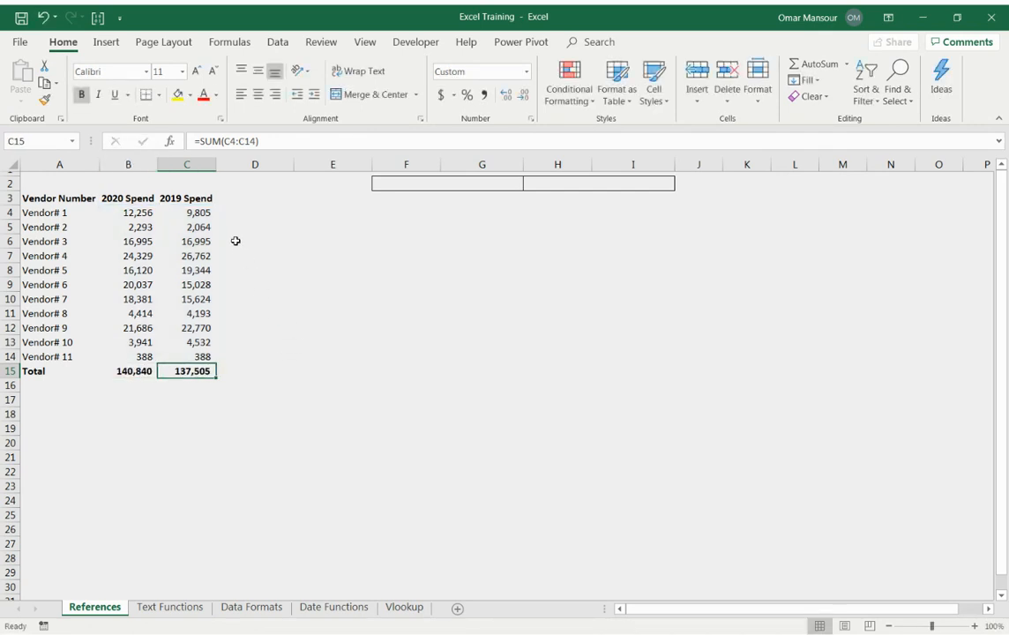
Enter the column header "% of Total" in D3, beside the 2019 Spend header.
{"action": "left_click", "coordinate": [232, 215]}
{"action": "key", "text": "Up"}
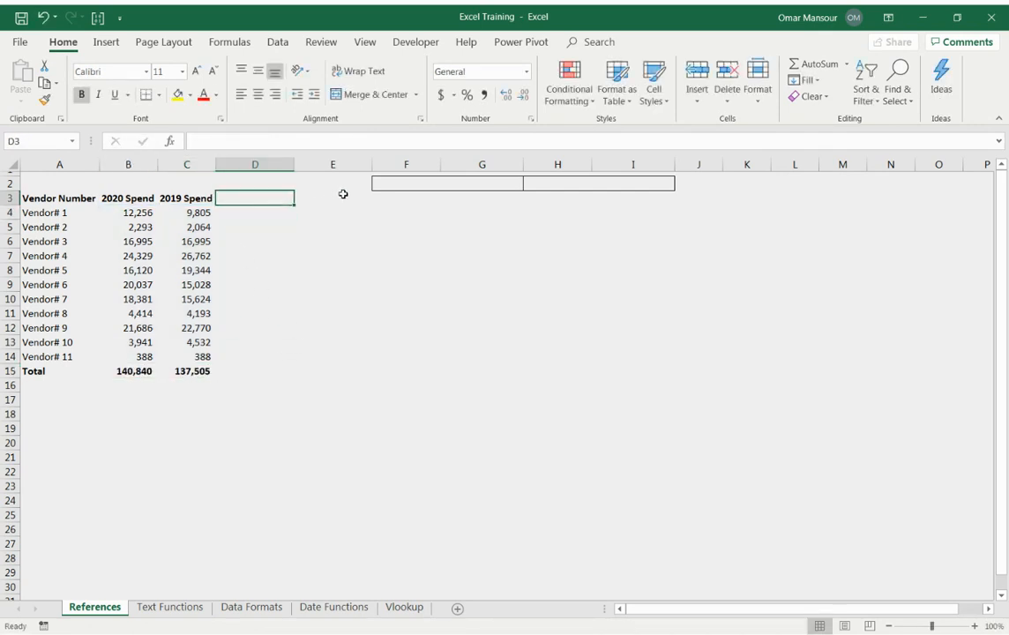
{"action": "key", "text": "Right"}
{"action": "key", "text": "Right"}
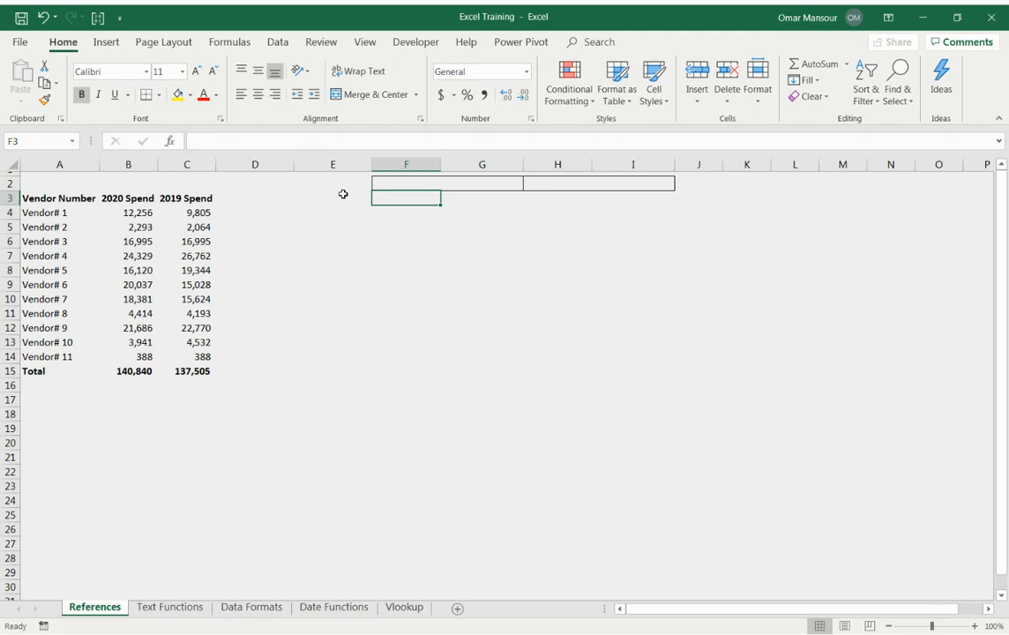
{"action": "left_click", "coordinate": [342, 194]}
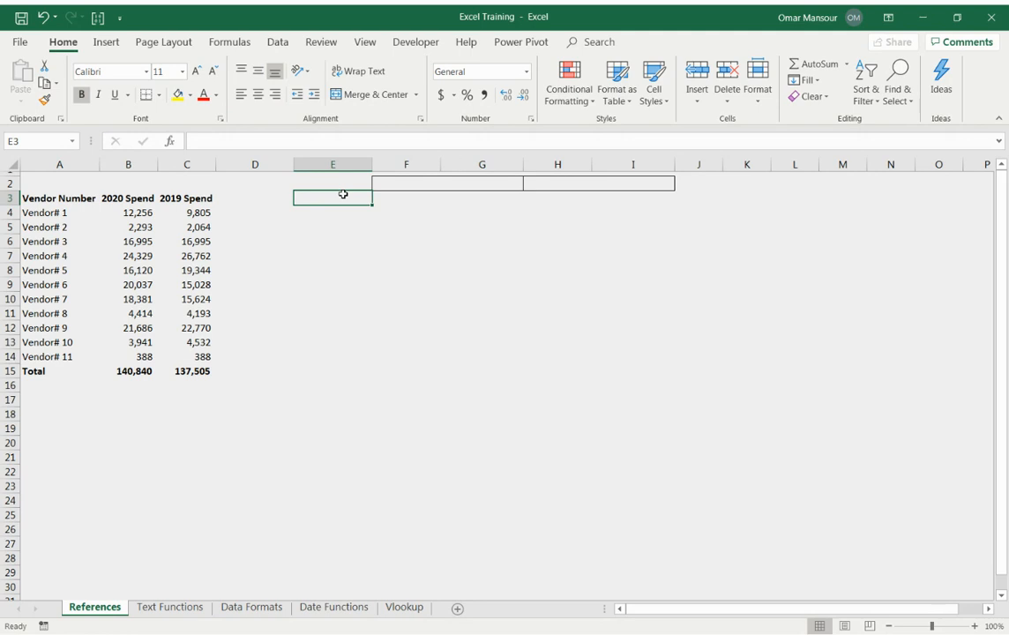
{"action": "key", "text": "Left"}
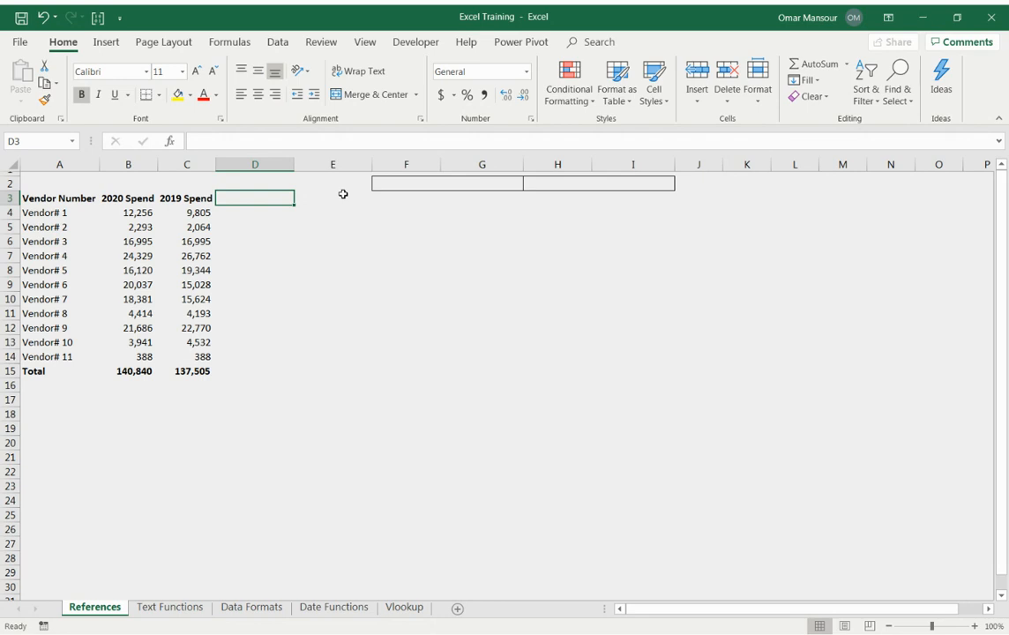
{"action": "type", "text": "% ot To"}
{"action": "key", "text": "BackSpace"}
{"action": "key", "text": "BackSpace"}
{"action": "key", "text": "BackSpace"}
{"action": "key", "text": "BackSpace"}
{"action": "type", "text": "f To"}
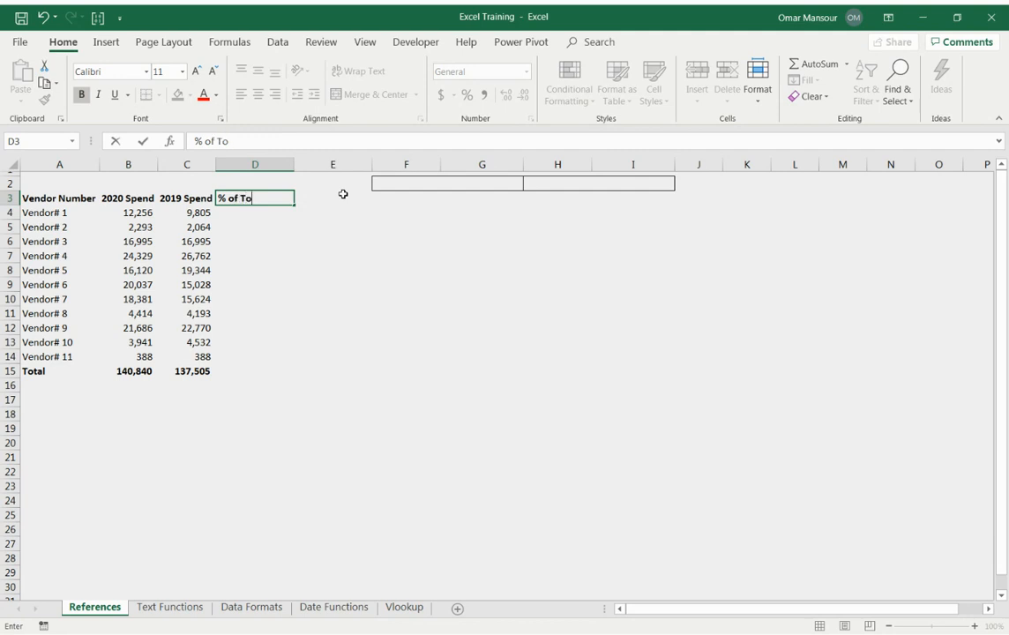
{"action": "type", "text": "tal"}
{"action": "key", "text": "Return"}
Enter the formula +B4/B15 in D4 for Vendor# 1's share of total 2020 Spend, and check its references.
{"action": "type", "text": "+"}
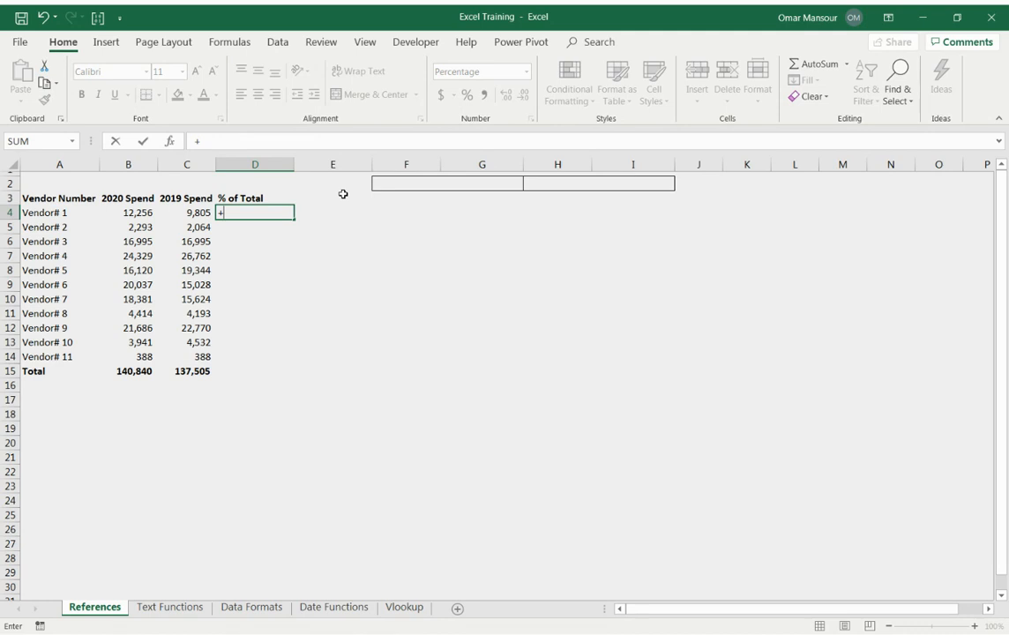
{"action": "key", "text": "Left"}
{"action": "key", "text": "Left"}
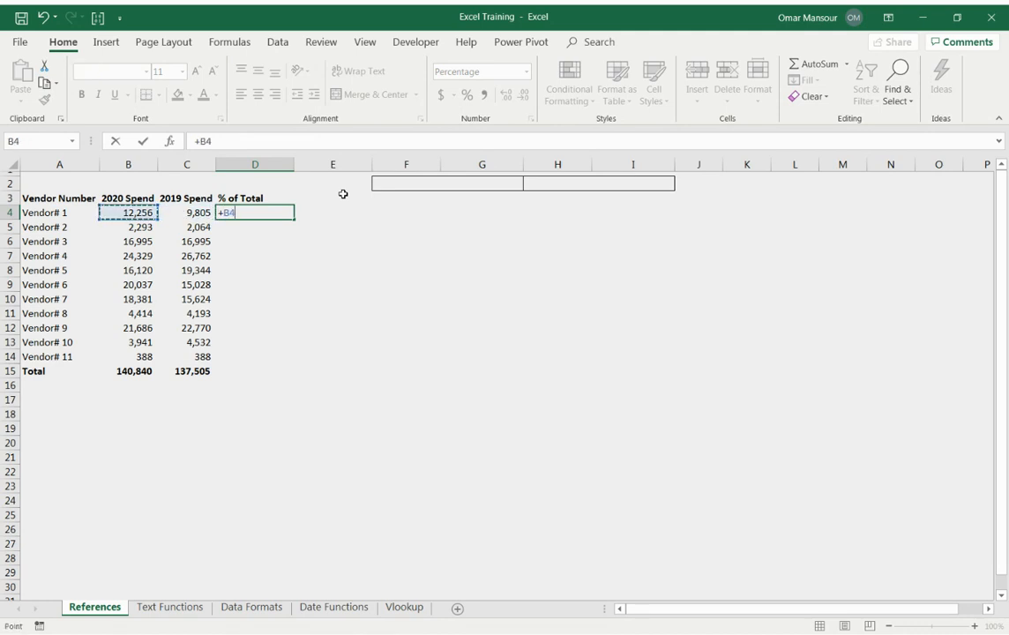
{"action": "type", "text": "/B4"}
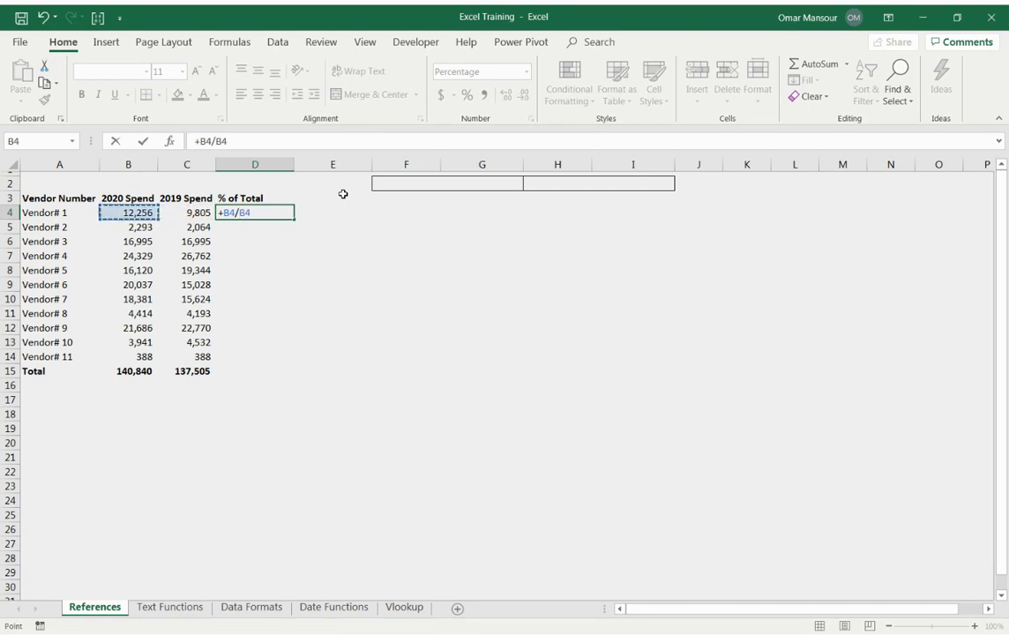
{"action": "key", "text": "Down"}
{"action": "key", "text": "Down"}
{"action": "key", "text": "Down"}
{"action": "key", "text": "Down"}
{"action": "key", "text": "Down"}
{"action": "key", "text": "Down"}
{"action": "key", "text": "Down"}
{"action": "key", "text": "Down"}
{"action": "key", "text": "Down"}
{"action": "key", "text": "Down"}
{"action": "key", "text": "Down"}
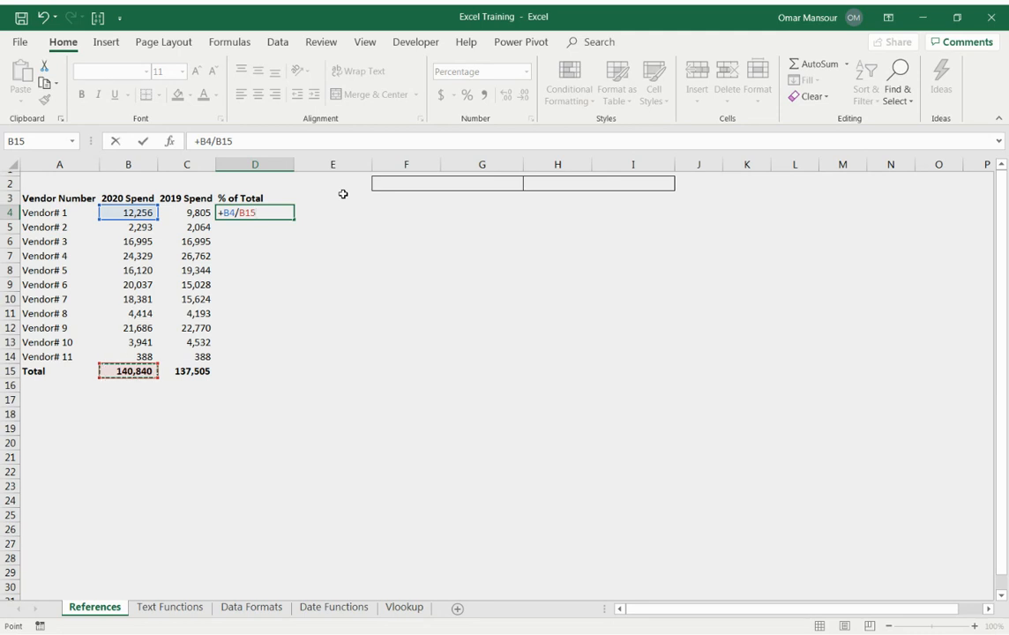
{"action": "key", "text": "Return"}
{"action": "key", "text": "Up"}
{"action": "key", "text": "F2"}
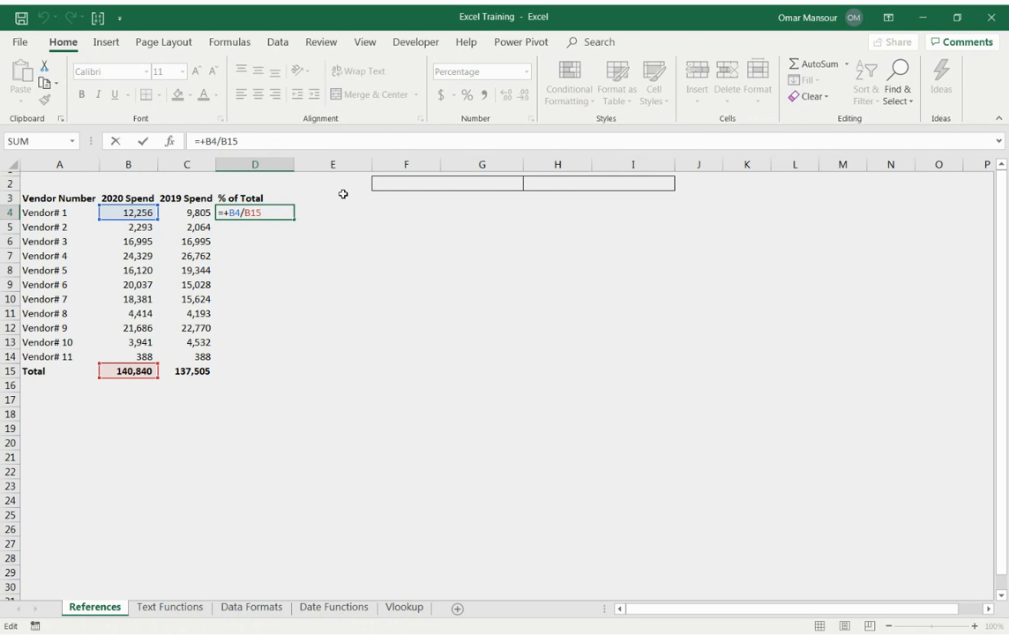
{"action": "key", "text": "Return"}
{"action": "key", "text": "Up"}
{"action": "key", "text": "F2"}
{"action": "key", "text": "Escape"}
Copy the D4 percentage formula down the % of Total column through the Total row, D15.
{"action": "key", "text": "ctrl+c"}
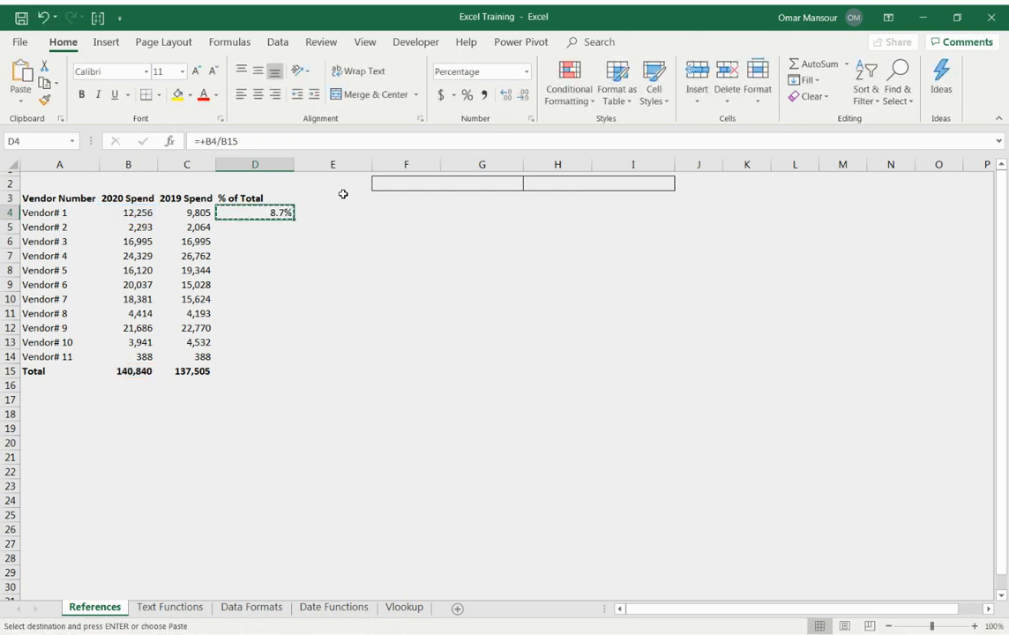
{"action": "key", "text": "Left"}
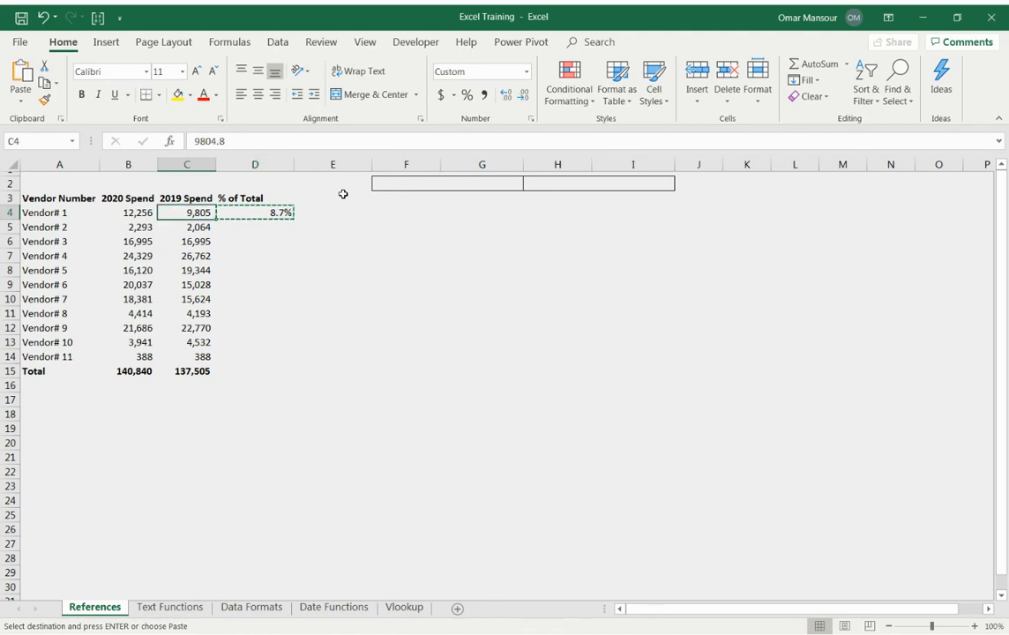
{"action": "key", "text": "ctrl+Down"}
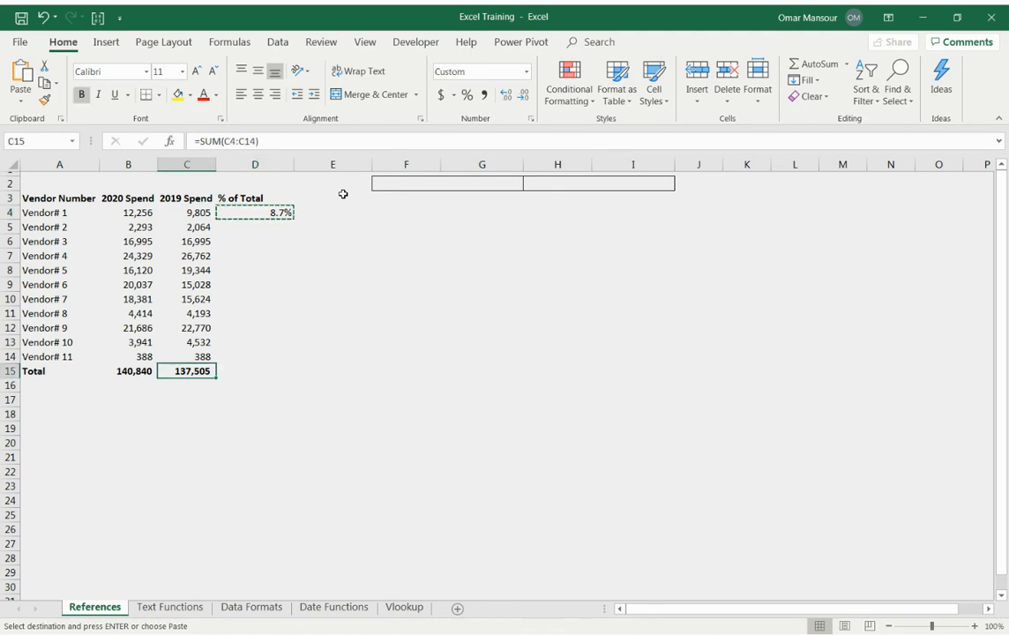
{"action": "key", "text": "Right"}
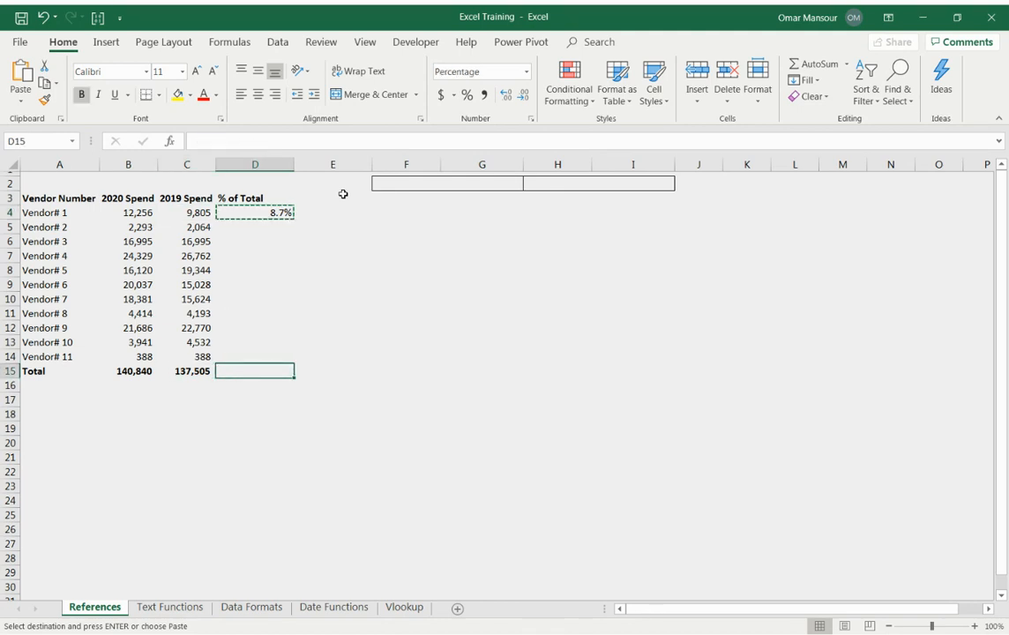
{"action": "key", "text": "Left"}
{"action": "key", "text": "ctrl+Up"}
{"action": "key", "text": "Right"}
{"action": "key", "text": "Left"}
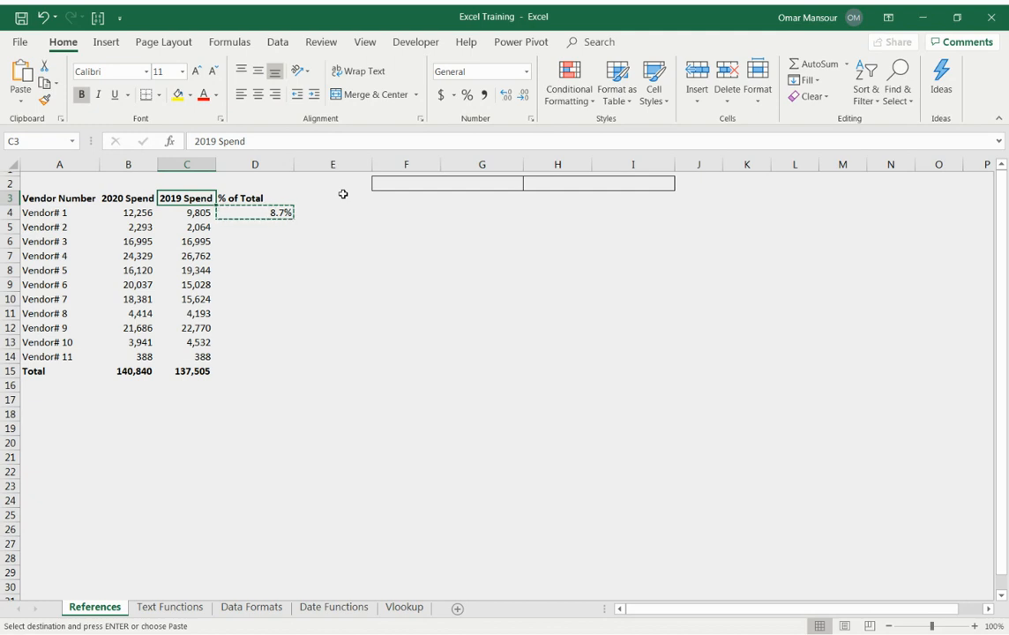
{"action": "key", "text": "ctrl+Down"}
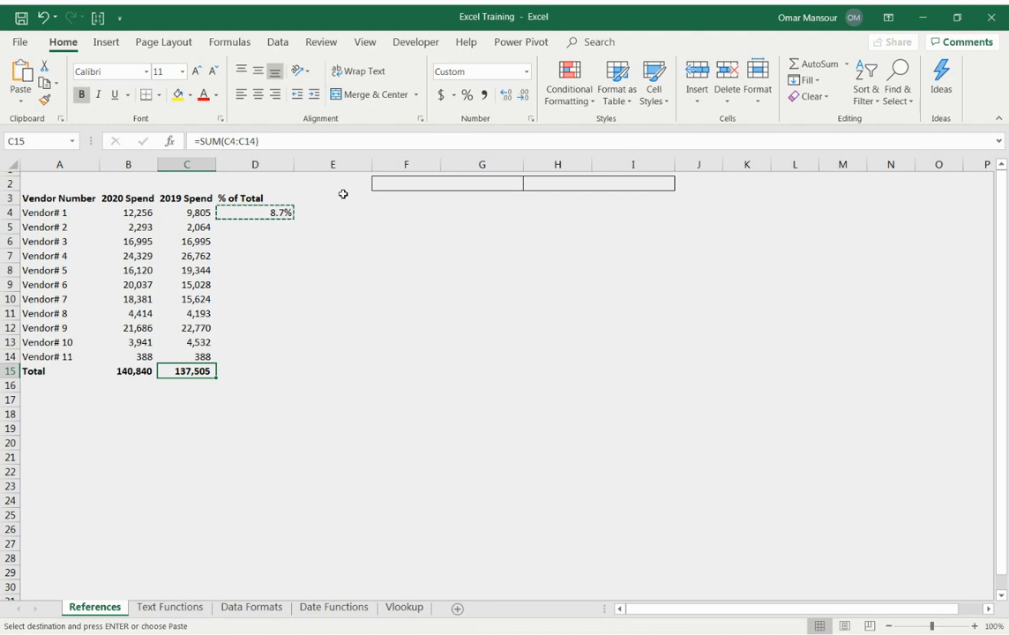
{"action": "key", "text": "Right"}
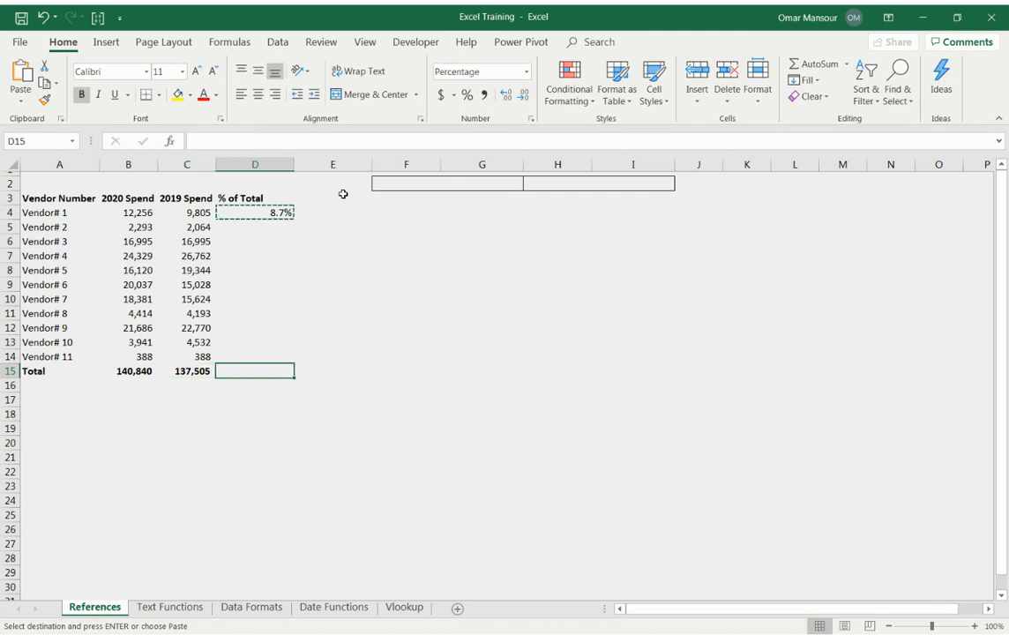
{"action": "key", "text": "ctrl+v"}
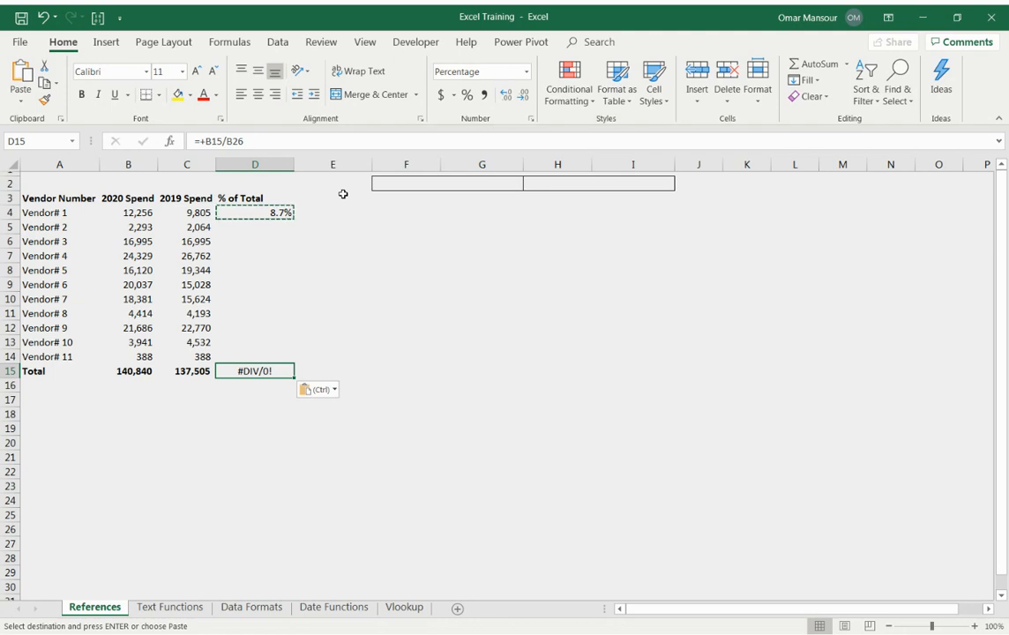
{"action": "key", "text": "ctrl+shift+Up"}
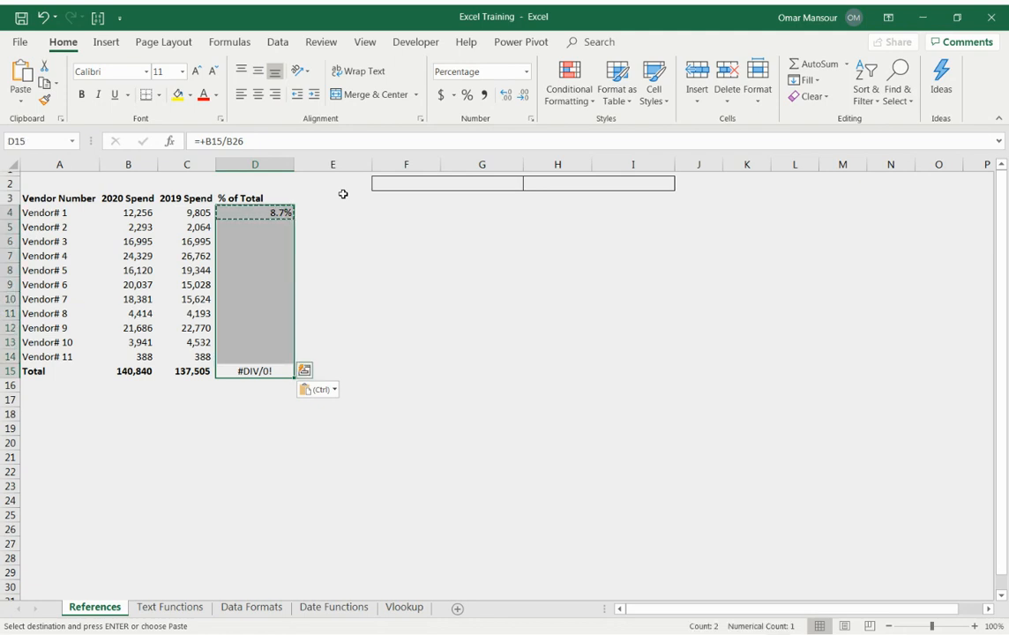
{"action": "key", "text": "ctrl+v"}
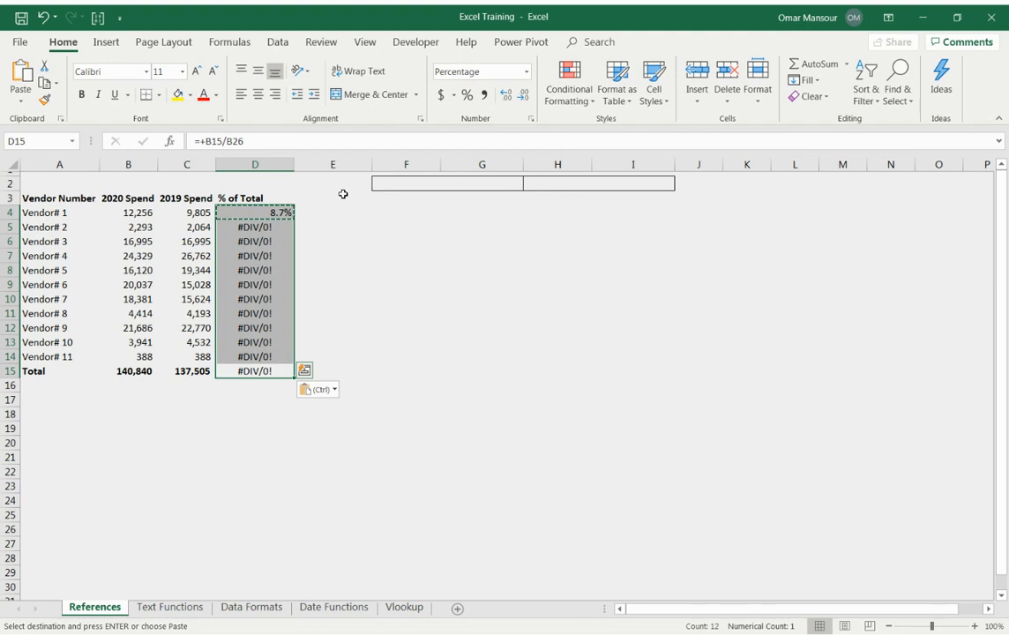
Inspect the copied % of Total formulas one by one down the column from Vendor# 1 to the Total row.
{"action": "key", "text": "Down"}
{"action": "key", "text": "F2"}
{"action": "key", "text": "Escape"}
{"action": "key", "text": "ctrl+Up"}
{"action": "key", "text": "ctrl+Up"}
{"action": "key", "text": "Down"}
{"action": "key", "text": "F2"}
{"action": "key", "text": "Return"}
{"action": "key", "text": "F2"}
{"action": "key", "text": "Return"}
{"action": "key", "text": "F2"}
{"action": "key", "text": "Return"}
{"action": "key", "text": "F2"}
{"action": "key", "text": "Return"}
{"action": "key", "text": "F2"}
{"action": "key", "text": "Return"}
{"action": "key", "text": "F2"}
{"action": "key", "text": "Return"}
{"action": "key", "text": "F2"}
{"action": "key", "text": "Return"}
{"action": "key", "text": "F2"}
{"action": "key", "text": "Return"}
{"action": "key", "text": "F2"}
{"action": "key", "text": "Return"}
{"action": "key", "text": "F2"}
{"action": "key", "text": "Return"}
{"action": "key", "text": "F2"}
{"action": "key", "text": "Return"}
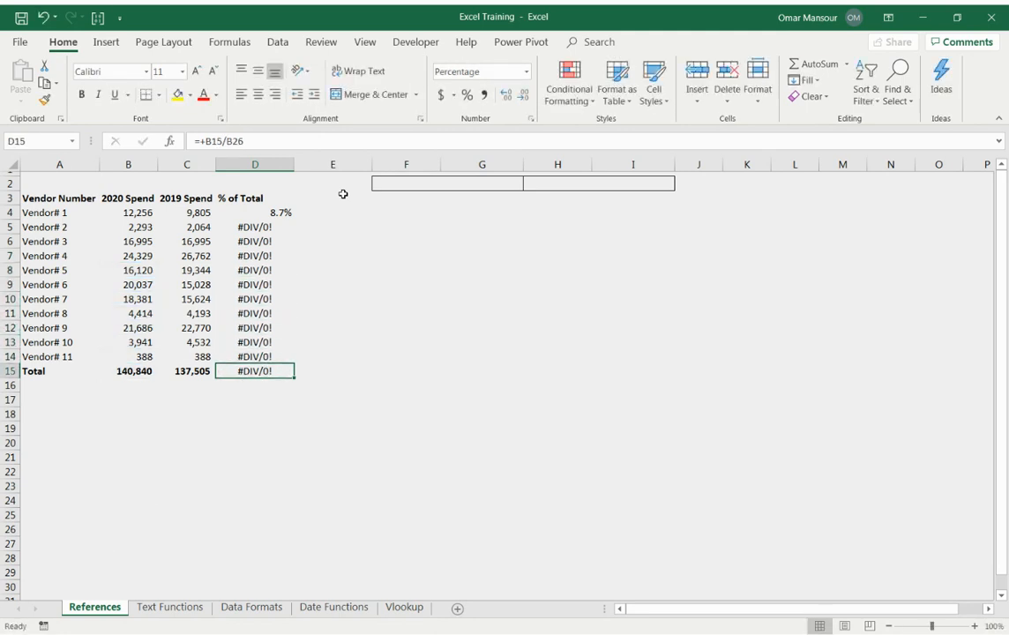
Inspect the % of Total formulas again from the Total row back up to D4.
{"action": "key", "text": "F2"}
{"action": "key", "text": "shift+Return"}
{"action": "key", "text": "F2"}
{"action": "key", "text": "shift+Return"}
{"action": "key", "text": "F2"}
{"action": "key", "text": "shift+Return"}
{"action": "key", "text": "F2"}
{"action": "key", "text": "shift+Return"}
{"action": "key", "text": "F2"}
{"action": "key", "text": "shift+Return"}
{"action": "key", "text": "F2"}
{"action": "key", "text": "shift+Return"}
{"action": "key", "text": "F2"}
{"action": "key", "text": "shift+Return"}
{"action": "key", "text": "F2"}
{"action": "key", "text": "shift+Return"}
{"action": "key", "text": "F2"}
{"action": "key", "text": "shift+Return"}
{"action": "key", "text": "F2"}
{"action": "key", "text": "shift+Return"}
{"action": "key", "text": "F2"}
{"action": "key", "text": "shift+Return"}
{"action": "key", "text": "F2"}
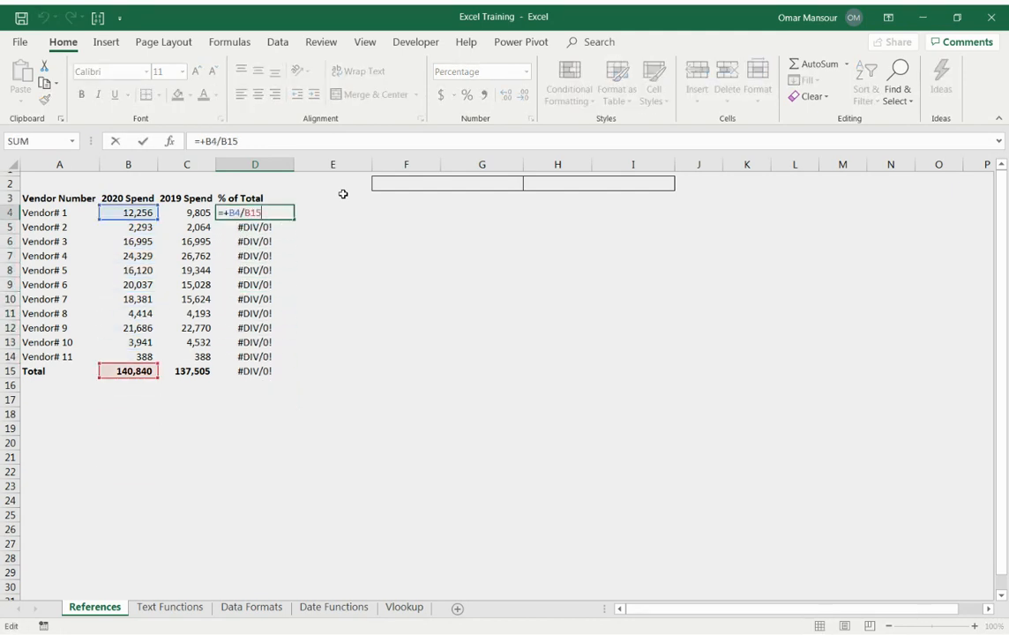
{"action": "key", "text": "Escape"}
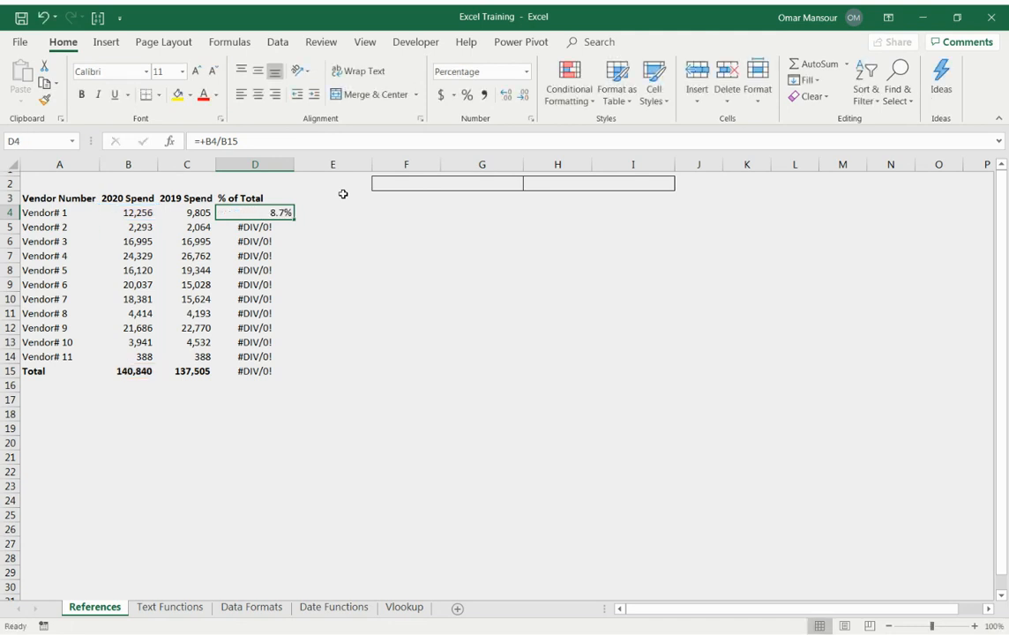
Compare the numerator and denominator references in D4 with those in the copied formulas down to D9.
{"action": "key", "text": "F2"}
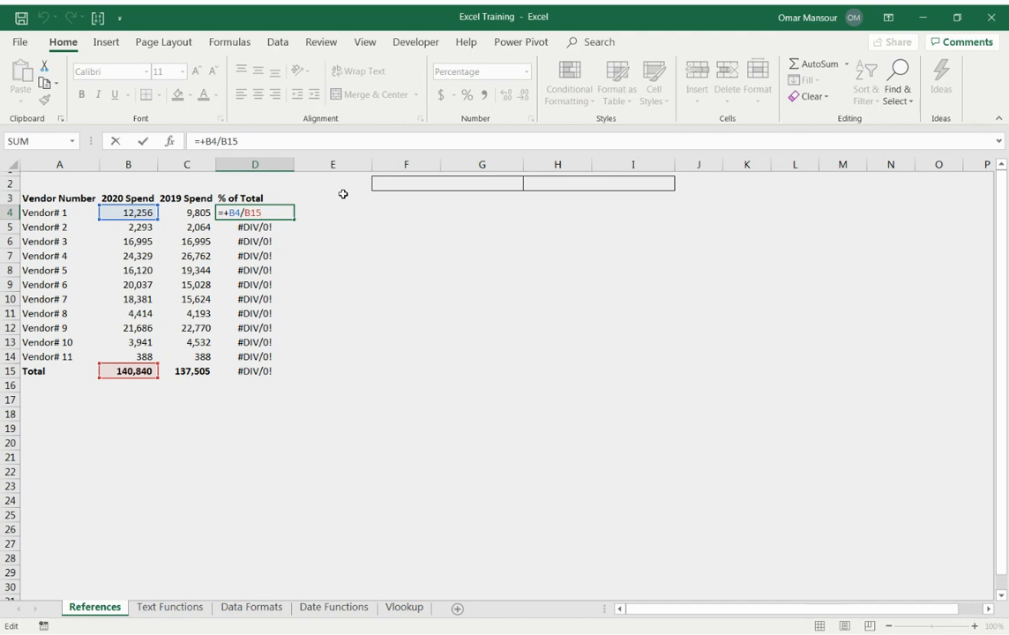
{"action": "key", "text": "ctrl+Return"}
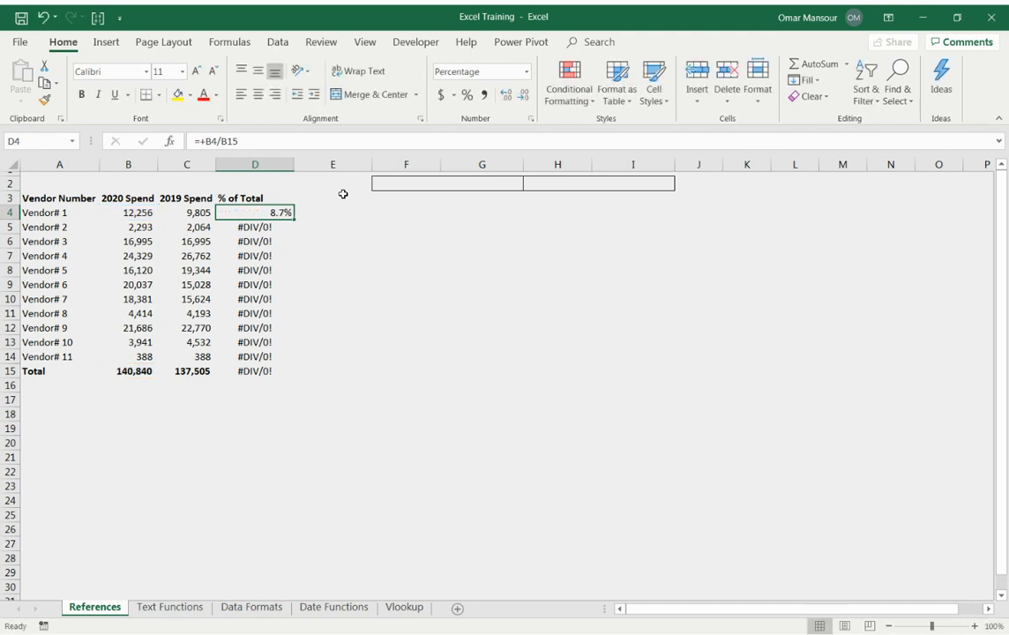
{"action": "key", "text": "Down"}
{"action": "key", "text": "F2"}
{"action": "key", "text": "Escape"}
{"action": "key", "text": "Up"}
{"action": "key", "text": "F2"}
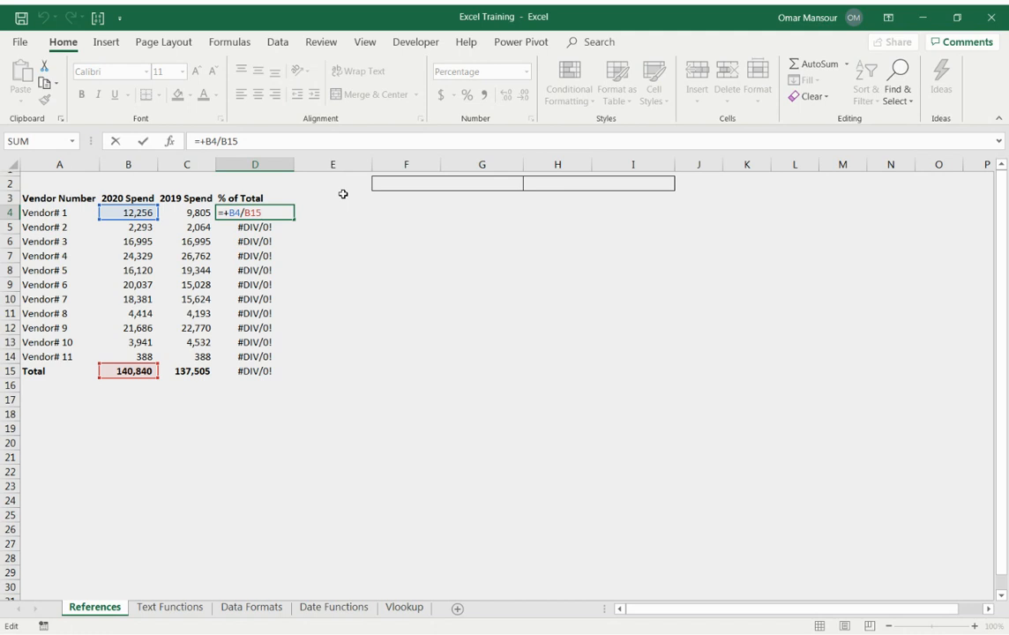
{"action": "key", "text": "Escape"}
{"action": "key", "text": "Down"}
{"action": "key", "text": "F2"}
{"action": "key", "text": "Escape"}
{"action": "key", "text": "Down"}
{"action": "key", "text": "Up"}
{"action": "key", "text": "F2"}
{"action": "key", "text": "Escape"}
{"action": "key", "text": "Down"}
{"action": "key", "text": "Down"}
{"action": "key", "text": "F2"}
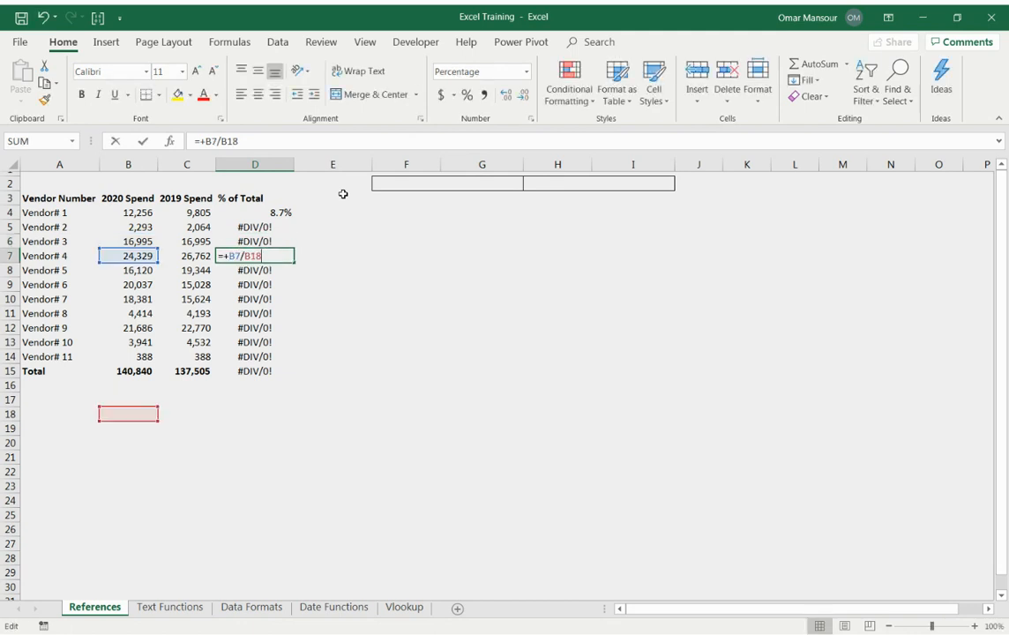
{"action": "key", "text": "Escape"}
{"action": "key", "text": "Down"}
{"action": "key", "text": "F2"}
{"action": "key", "text": "Escape"}
Make the B15 denominator in D4 an absolute reference so the formula reads =+B4/$B$15.
{"action": "key", "text": "Down"}
{"action": "key", "text": "F2"}
{"action": "key", "text": "Escape"}
{"action": "key", "text": "ctrl+Up"}
{"action": "key", "text": "Down"}
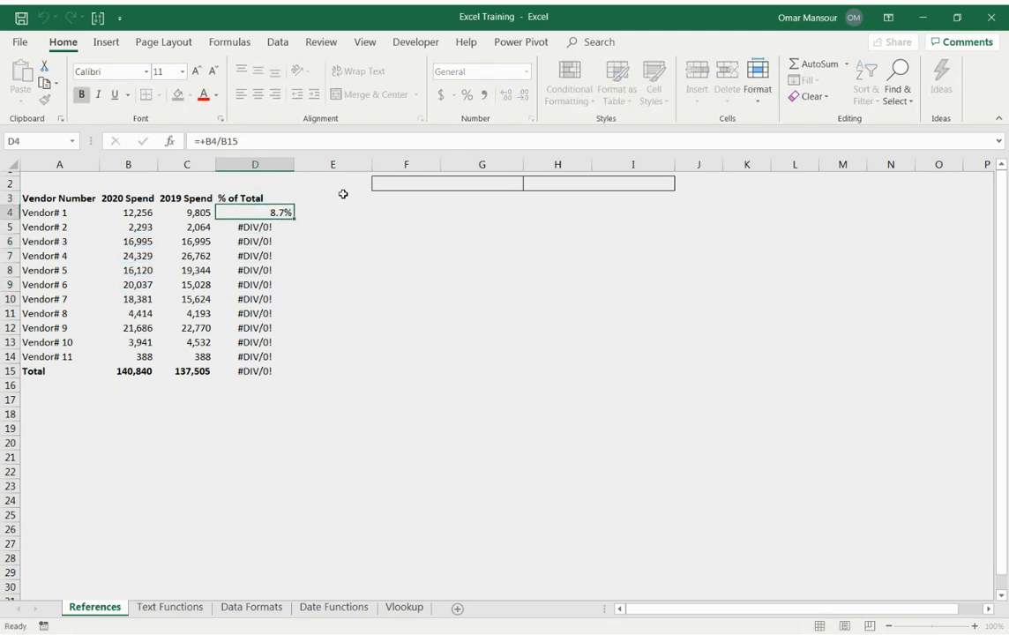
{"action": "key", "text": "F2"}
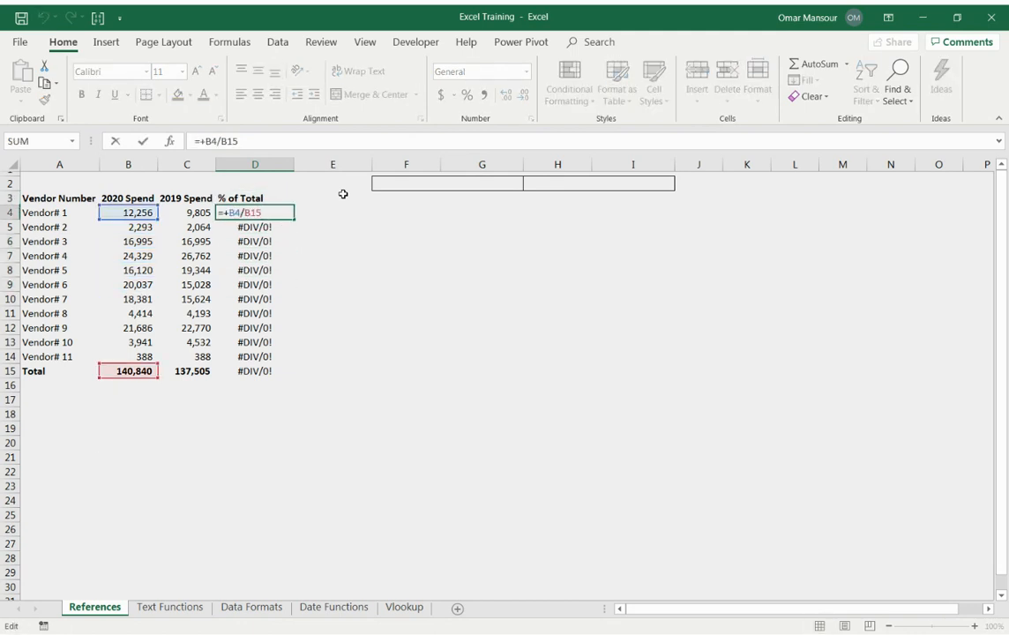
{"action": "key", "text": "Left"}
{"action": "key", "text": "F4"}
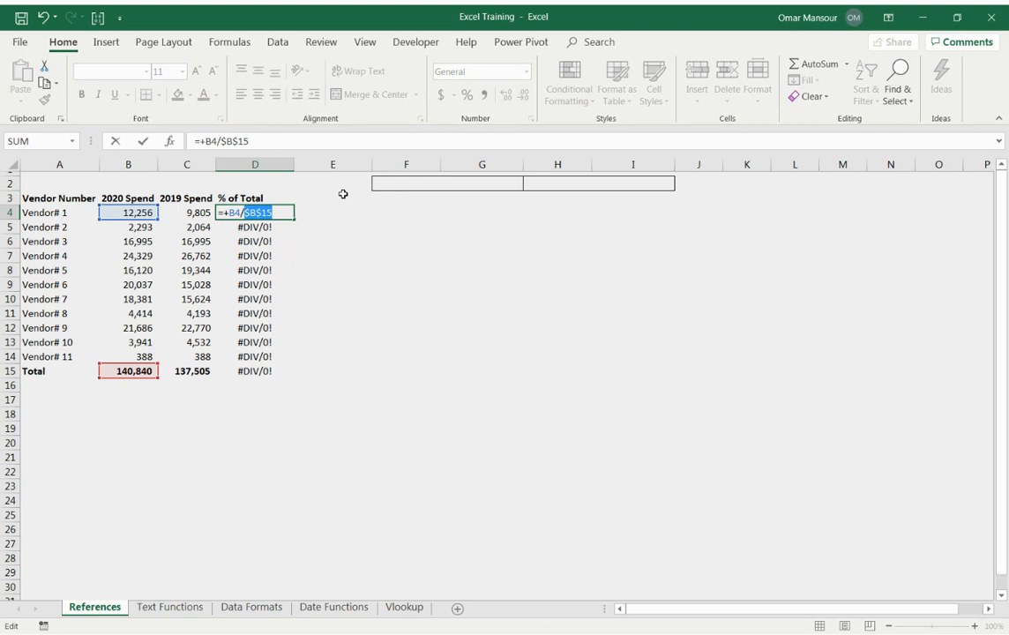
{"action": "key", "text": "Return"}
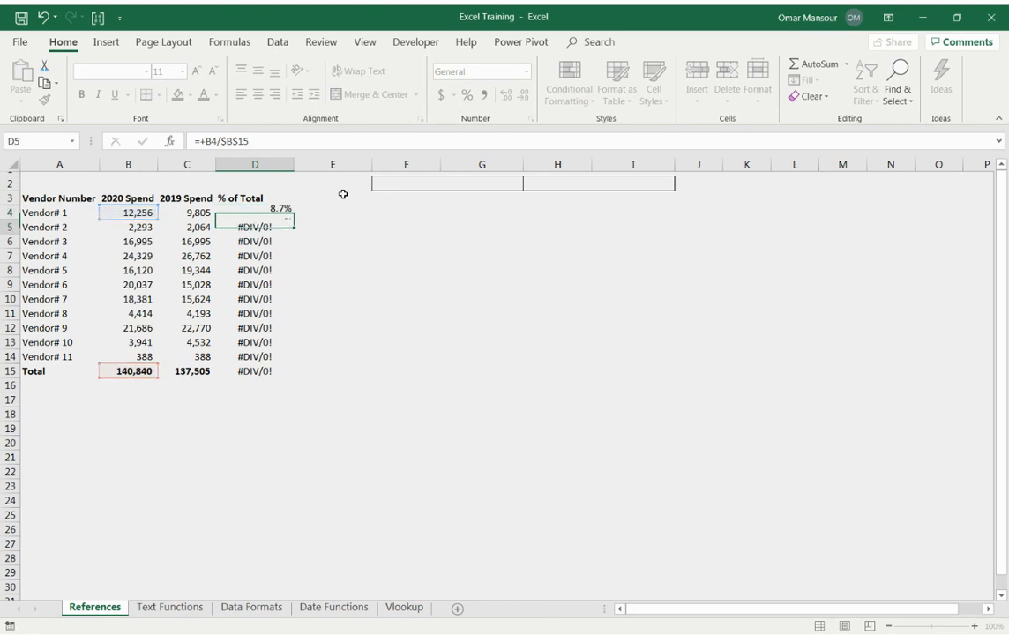
Copy the D4 % of Total formula down through the Total row in D15.
{"action": "key", "text": "Up"}
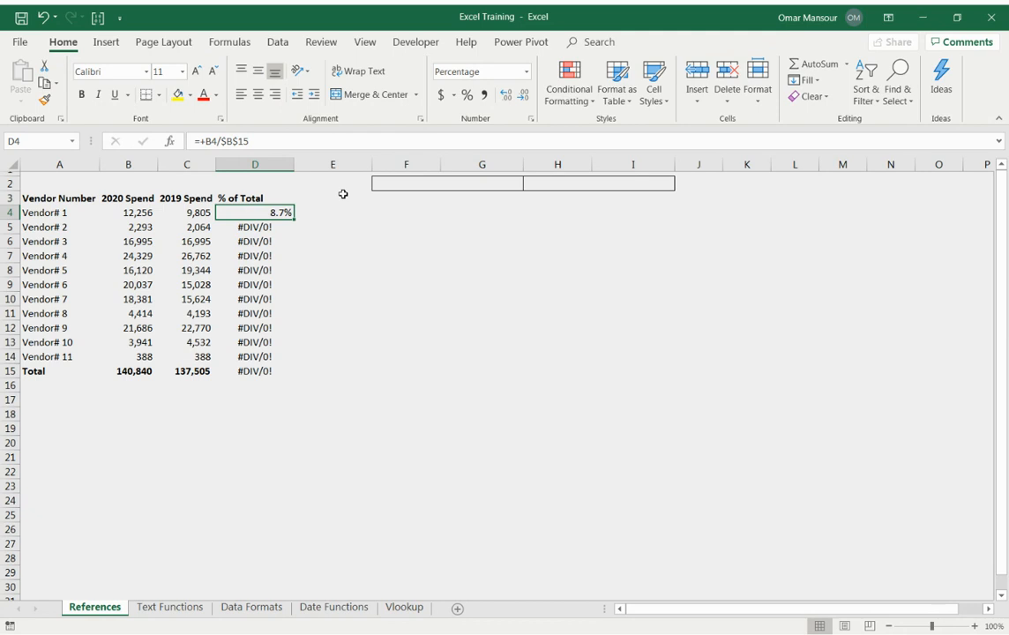
{"action": "key", "text": "ctrl+c"}
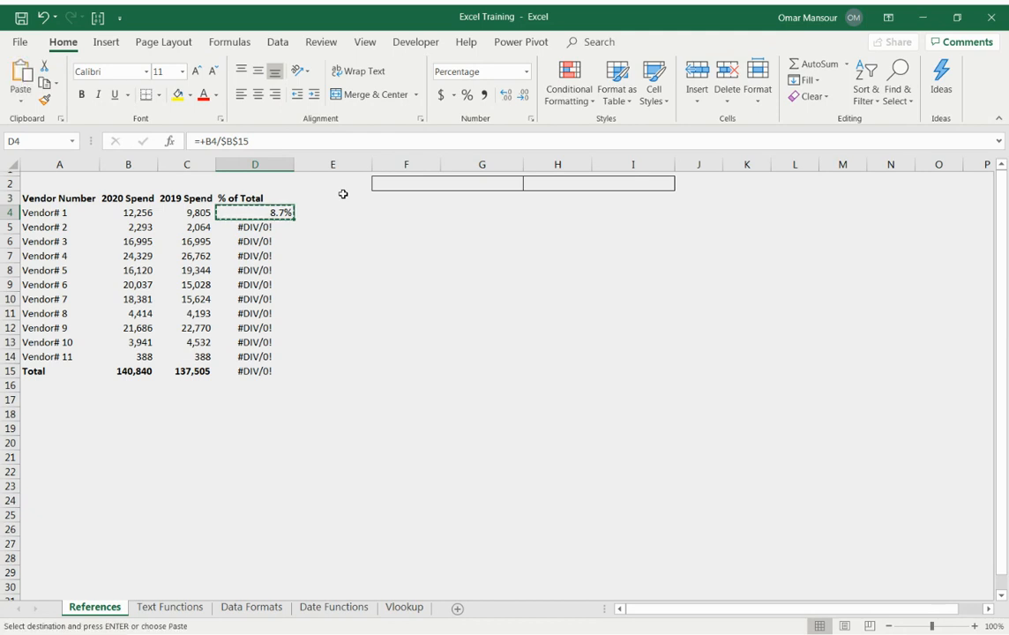
{"action": "key", "text": "ctrl+shift+Down"}
{"action": "key", "text": "ctrl+v"}
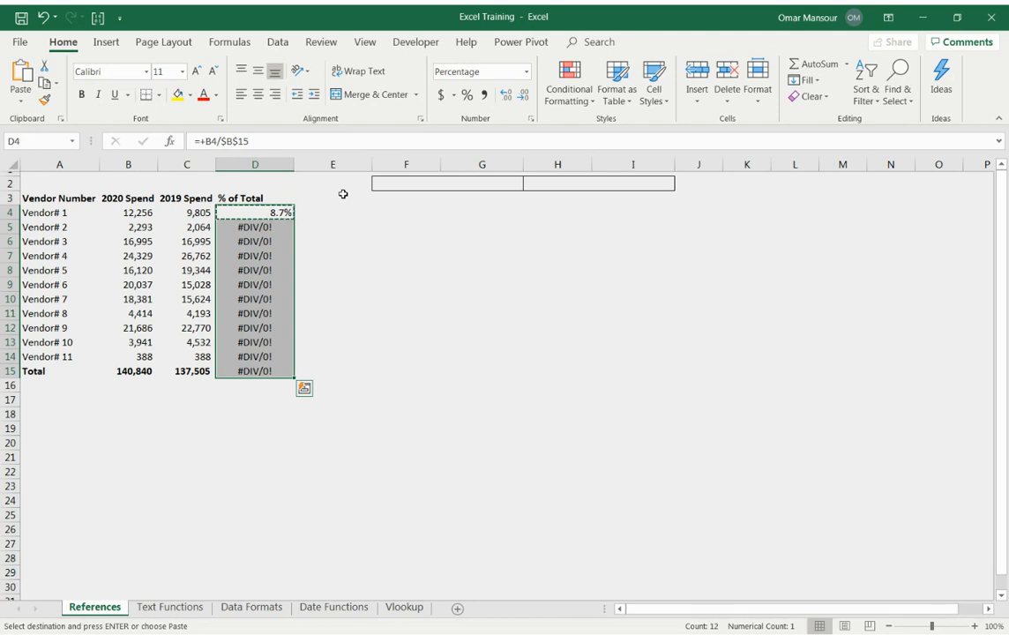
{"action": "key", "text": "ctrl+v"}
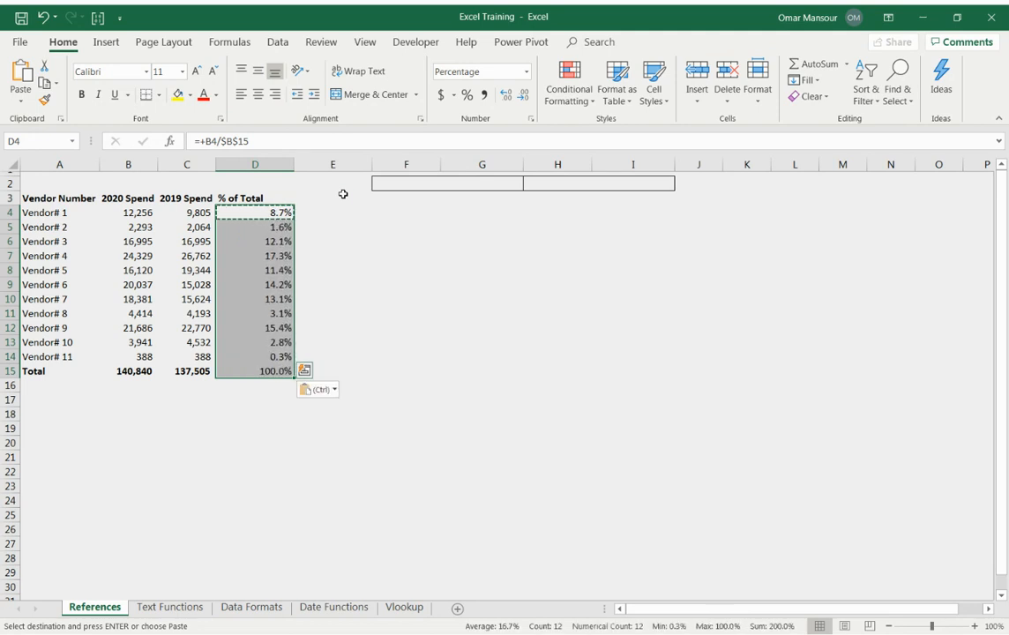
{"action": "key", "text": "Escape"}
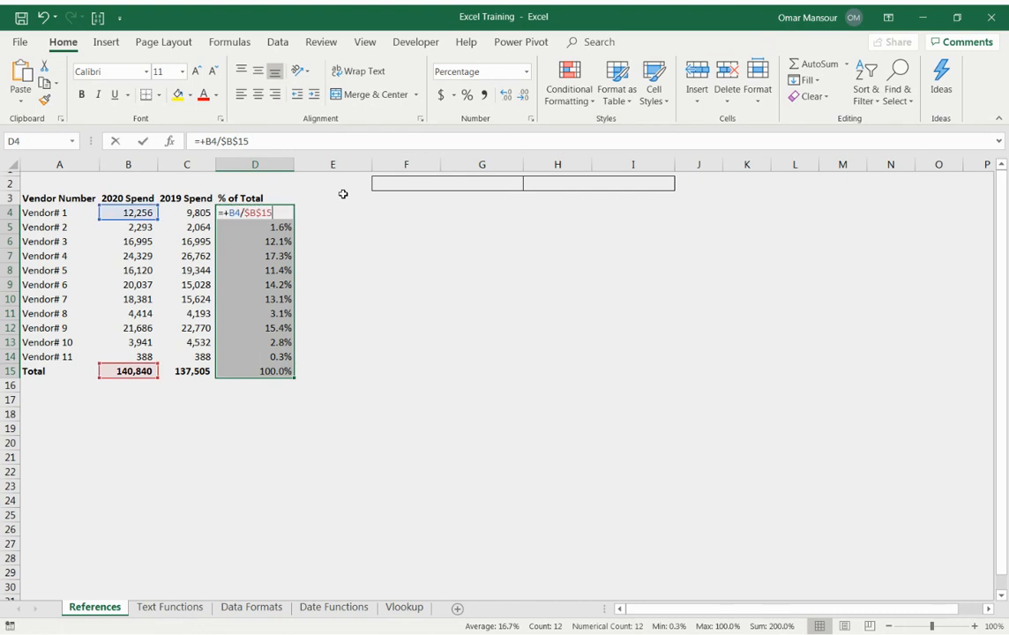
Inspect the numerator and denominator references of the % of Total formulas one by one from D5 down to D15.
{"action": "key", "text": "Down"}
{"action": "key", "text": "F2"}
{"action": "key", "text": "Return"}
{"action": "key", "text": "F2"}
{"action": "key", "text": "Return"}
{"action": "key", "text": "F2"}
{"action": "key", "text": "Return"}
{"action": "key", "text": "F2"}
{"action": "key", "text": "Return"}
{"action": "key", "text": "F2"}
{"action": "key", "text": "Return"}
{"action": "key", "text": "F2"}
{"action": "key", "text": "Return"}
{"action": "key", "text": "F2"}
{"action": "key", "text": "Return"}
{"action": "key", "text": "F2"}
{"action": "key", "text": "Return"}
{"action": "key", "text": "F2"}
{"action": "key", "text": "Return"}
{"action": "key", "text": "F2"}
{"action": "key", "text": "Return"}
{"action": "key", "text": "F2"}
{"action": "key", "text": "Escape"}
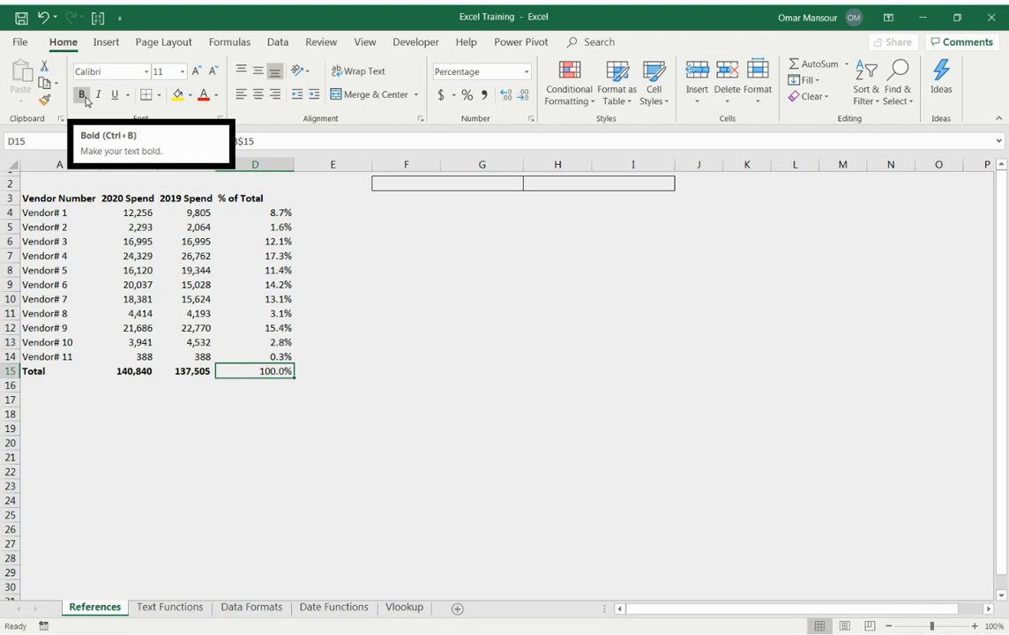
Make the % of Total figure in the Total row, D15, bold.
{"action": "key", "text": "alt"}
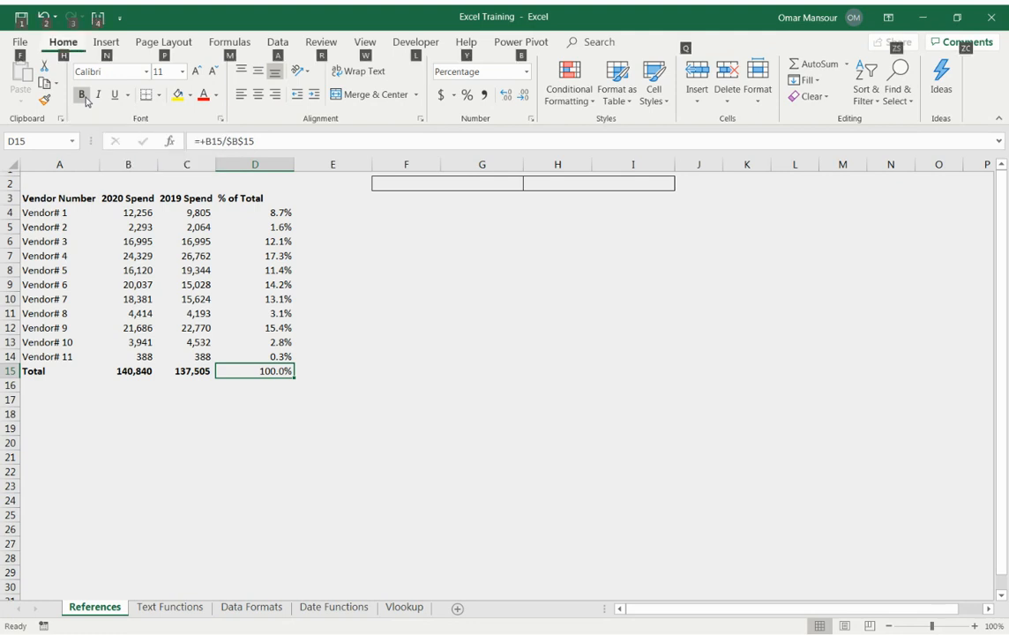
{"action": "key", "text": "h"}
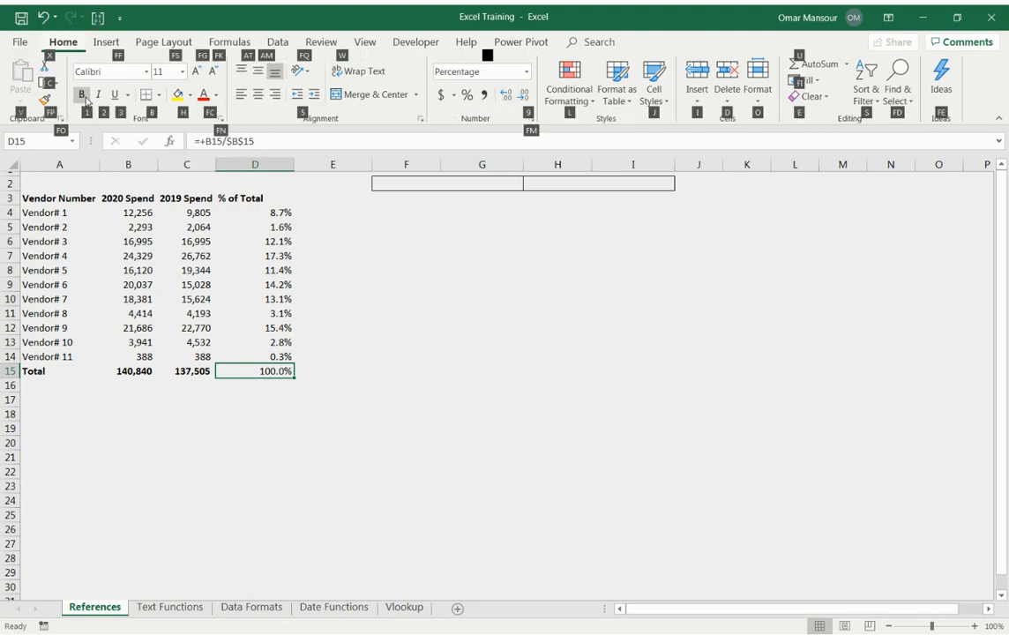
{"action": "key", "text": "1"}
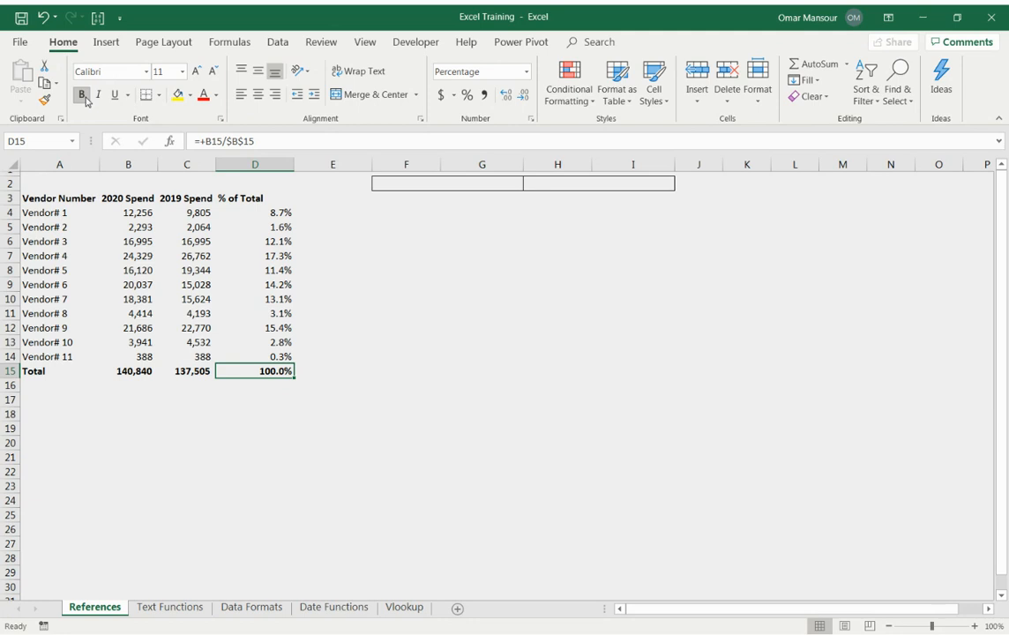
Change the D3 column header to "% of 2020 Total".
{"action": "key", "text": "ctrl+Up"}
{"action": "key", "text": "F2"}
{"action": "key", "text": "ctrl+Left"}
{"action": "type", "text": "2020"}
{"action": "key", "text": "Return"}
{"action": "key", "text": "Up"}
{"action": "key", "text": "Down"}
Copy the % of 2020 Total formulas in D4:D15 into column E starting at E4.
{"action": "key", "text": "ctrl+shift+Down"}
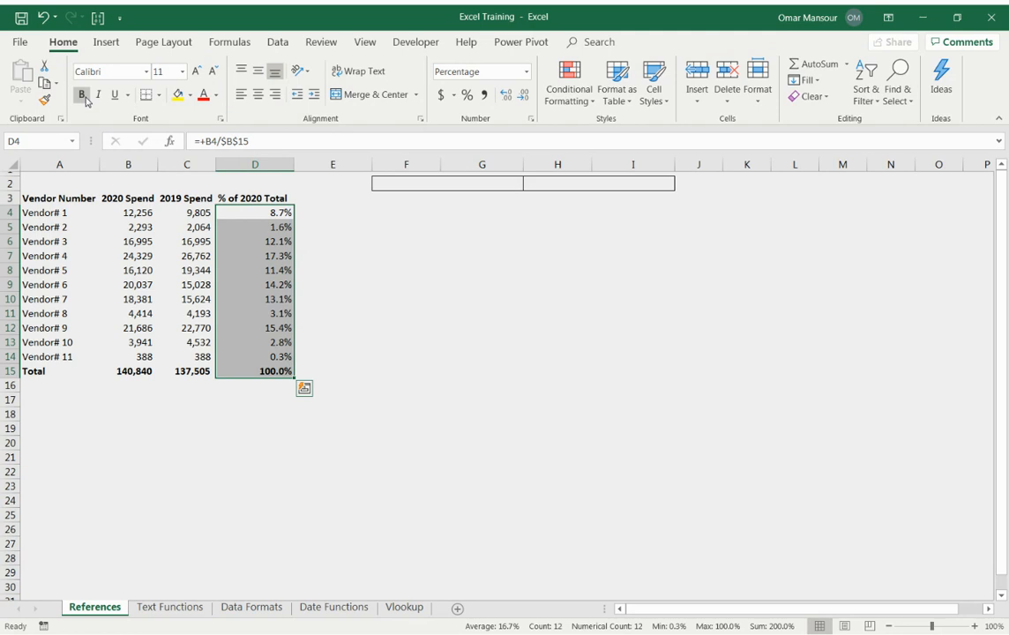
{"action": "key", "text": "ctrl+c"}
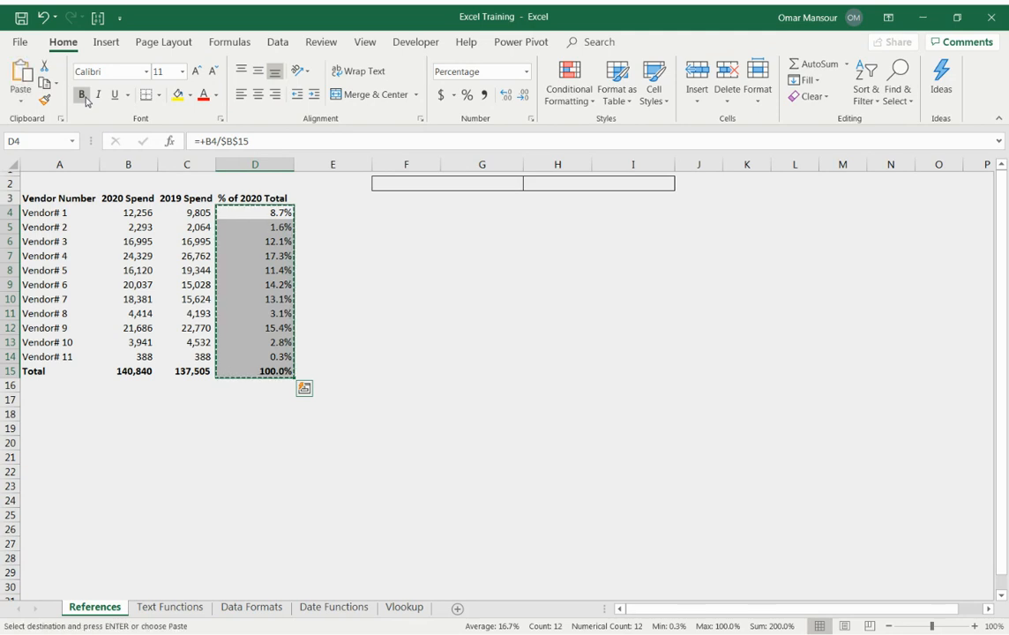
{"action": "key", "text": "Right"}
{"action": "key", "text": "ctrl+v"}
{"action": "key", "text": "Right"}
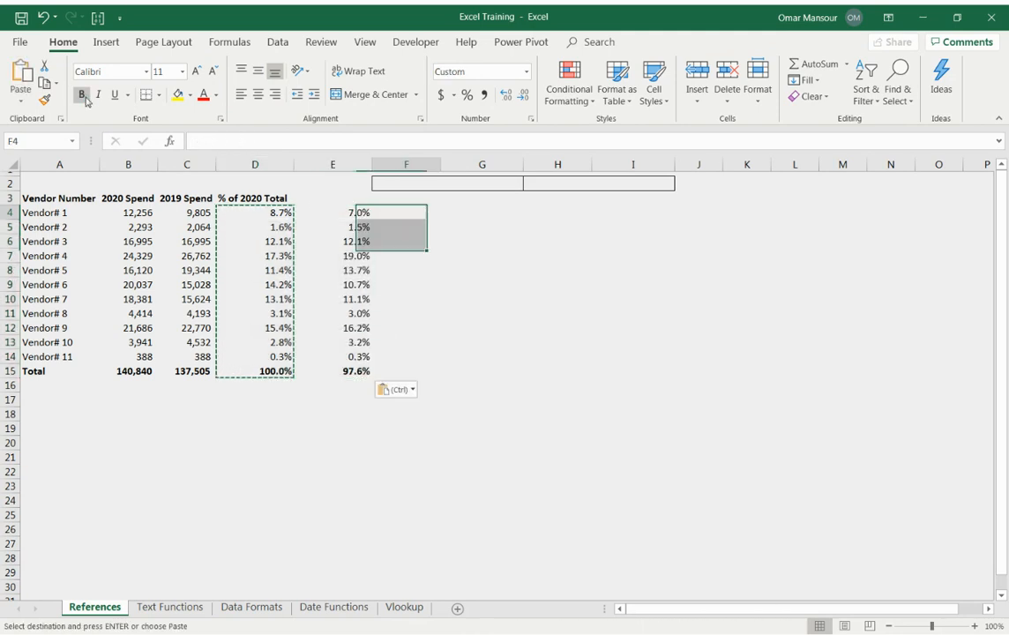
Copy the "% of 2020 Total" header from D3 into E3.
{"action": "key", "text": "Left"}
{"action": "key", "text": "Left"}
{"action": "key", "text": "Right"}
{"action": "key", "text": "Left"}
{"action": "key", "text": "Up"}
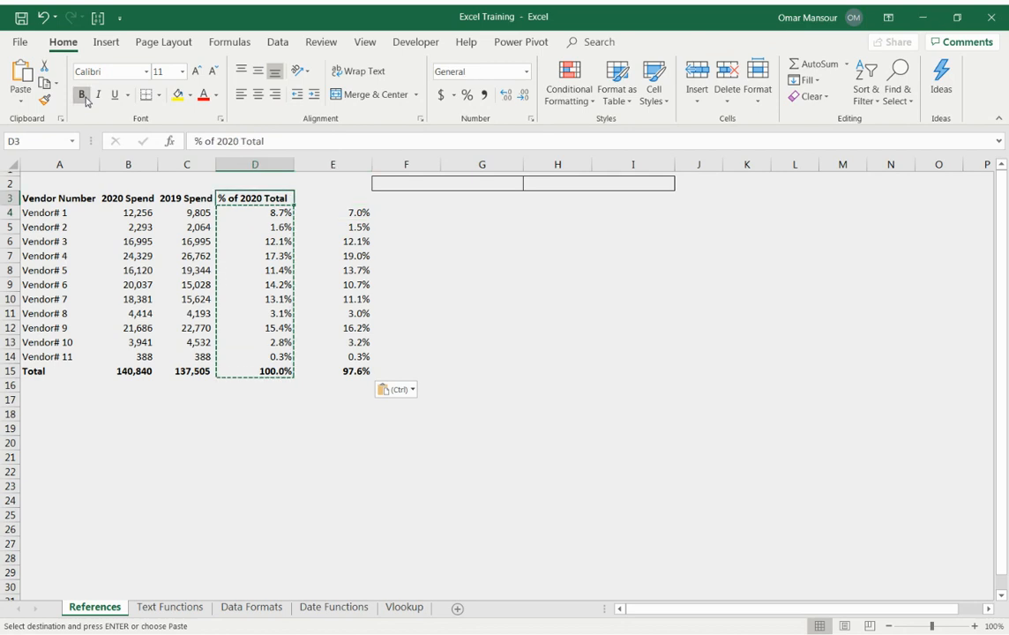
{"action": "key", "text": "ctrl+c"}
{"action": "key", "text": "Right"}
{"action": "key", "text": "ctrl+v"}
{"action": "key", "text": "Left"}
{"action": "key", "text": "Right"}
Change the year in the copied E3 header so it reads "% of 2019 Total".
{"action": "key", "text": "F2"}
{"action": "key", "text": "Left"}
{"action": "key", "text": "Left"}
{"action": "key", "text": "Left"}
{"action": "key", "text": "Left"}
{"action": "key", "text": "Left"}
{"action": "key", "text": "Left"}
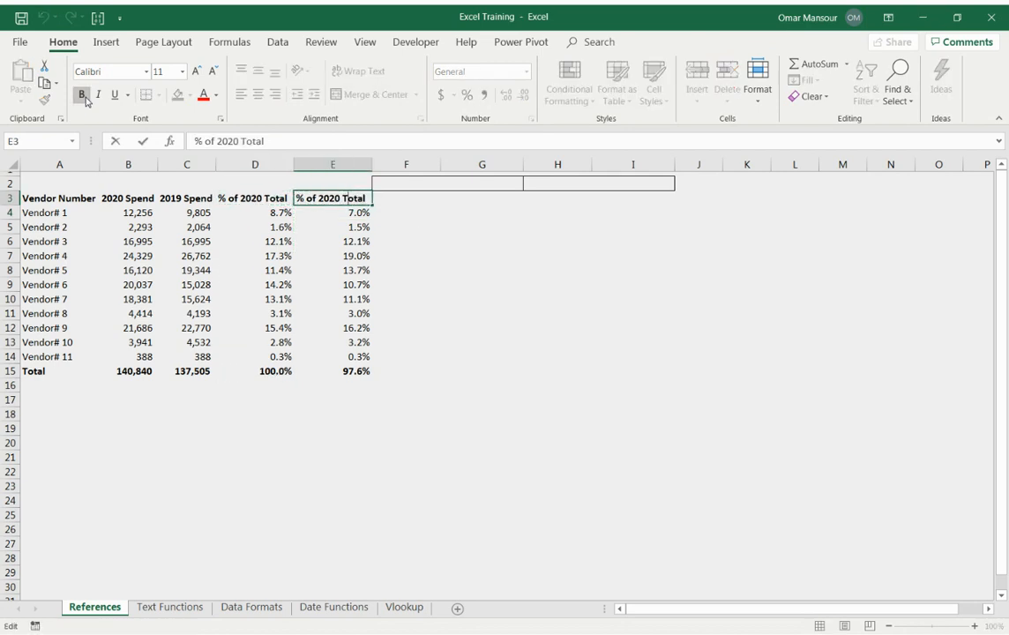
{"action": "key", "text": "BackSpace"}
{"action": "key", "text": "BackSpace"}
{"action": "type", "text": "19"}
{"action": "key", "text": "Return"}
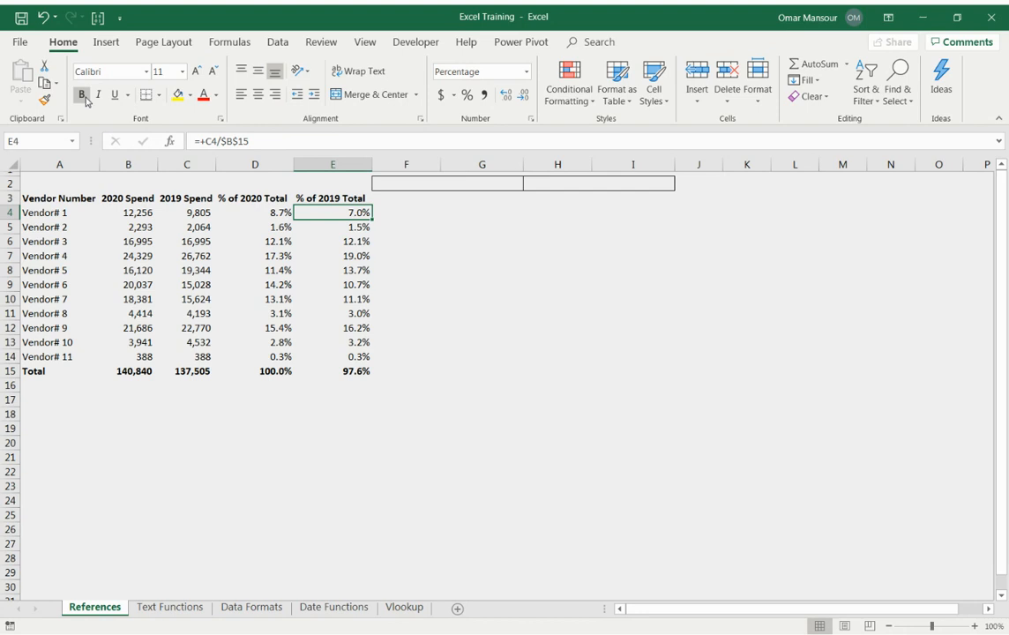
Check the references in the E4 formula and clear the copied formulas from E4:E15.
{"action": "key", "text": "F2"}
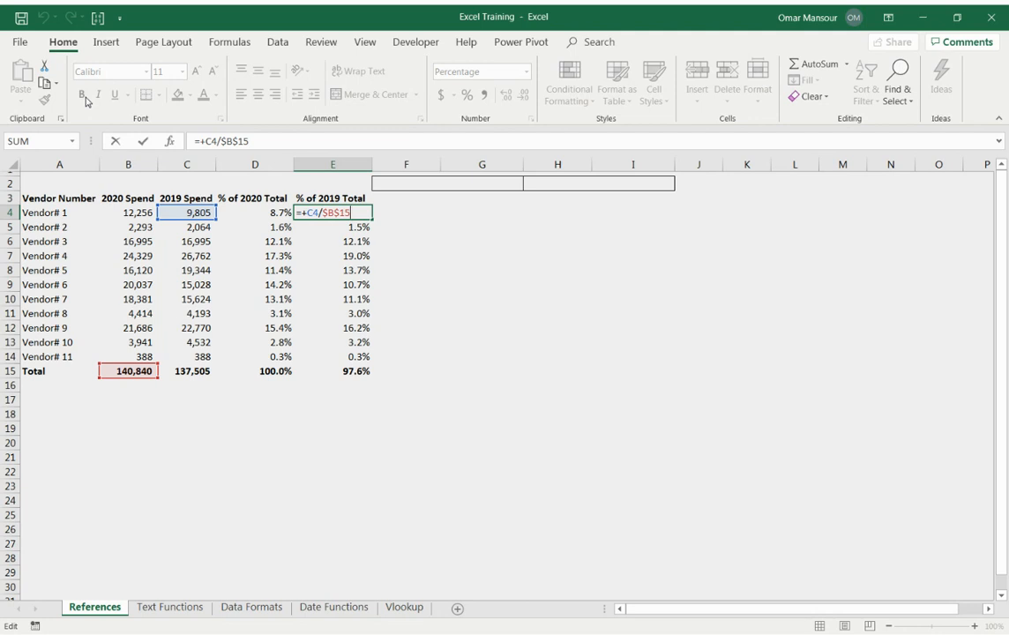
{"action": "key", "text": "ctrl+Return"}
{"action": "key", "text": "ctrl+shift+Down"}
{"action": "key", "text": "ctrl+v"}
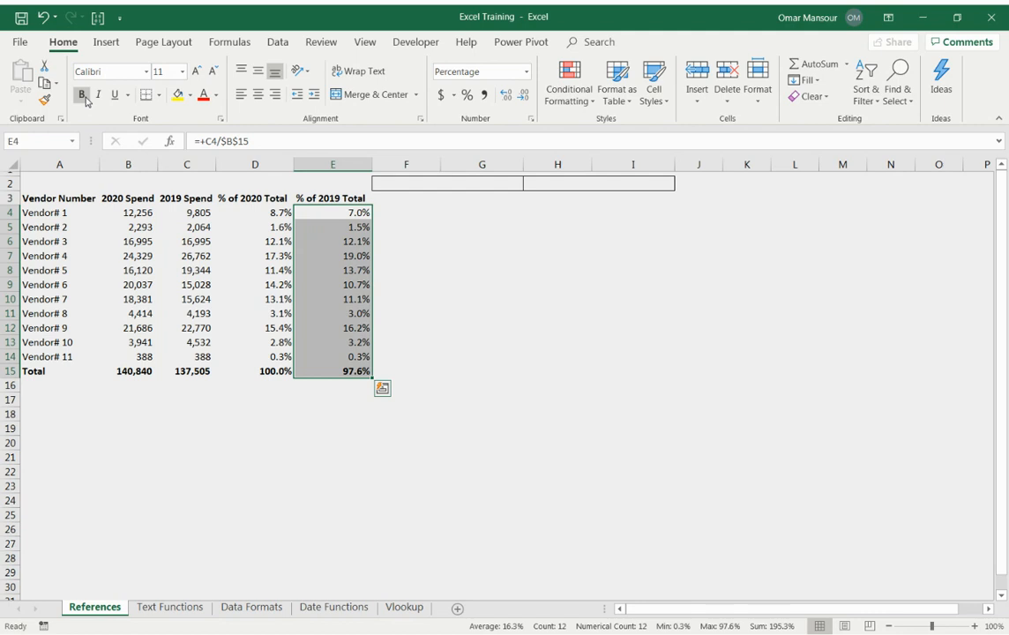
{"action": "key", "text": "Delete"}
Remove the column anchor from the D4 denominator so the formula reads =+B4/B$15.
{"action": "key", "text": "Left"}
{"action": "key", "text": "F2"}
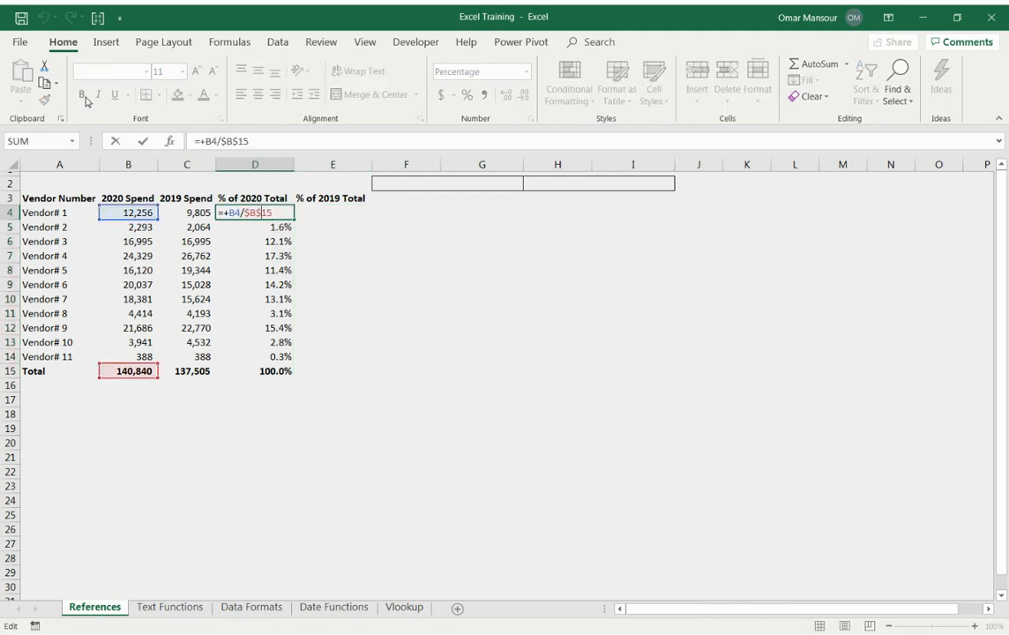
{"action": "key", "text": "Left"}
{"action": "key", "text": "Left"}
{"action": "key", "text": "Left"}
{"action": "key", "text": "Left"}
{"action": "key", "text": "shift+Left"}
{"action": "key", "text": "shift+Right"}
{"action": "key", "text": "Right"}
{"action": "key", "text": "shift+Right"}
{"action": "key", "text": "Left"}
{"action": "key", "text": "Left"}
{"action": "key", "text": "BackSpace"}
{"action": "key", "text": "Return"}
Copy the D4 formula across both percentage columns, filling D4:E15.
{"action": "key", "text": "Up"}
{"action": "key", "text": "ctrl+c"}
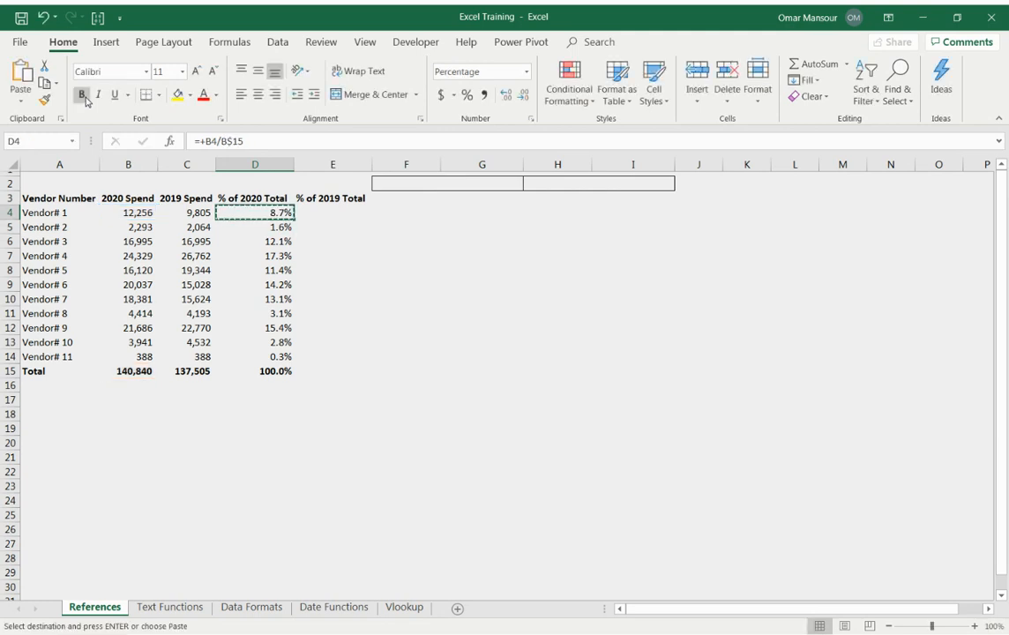
{"action": "key", "text": "shift+Right"}
{"action": "key", "text": "shift+Down"}
{"action": "key", "text": "shift+Down"}
{"action": "key", "text": "shift+Down"}
{"action": "key", "text": "shift+Down"}
{"action": "key", "text": "shift+Down"}
{"action": "key", "text": "shift+Down"}
{"action": "key", "text": "shift+Down"}
{"action": "key", "text": "shift+Down"}
{"action": "key", "text": "shift+Down"}
{"action": "key", "text": "shift+Down"}
{"action": "key", "text": "shift+Down"}
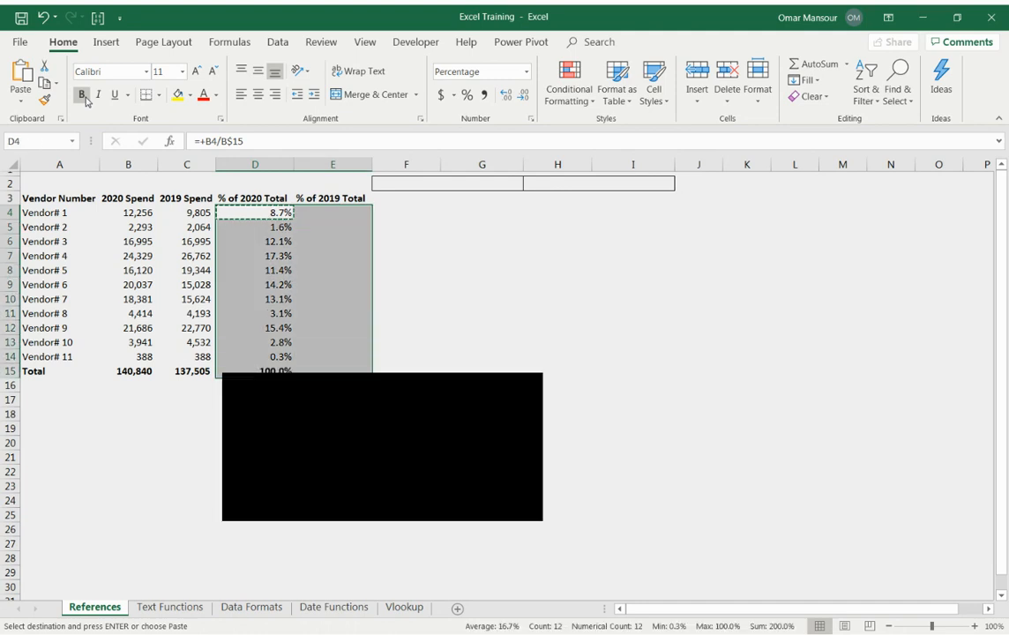
{"action": "key", "text": "ctrl+v"}
Inspect the references of the % of 2019 Total formulas in the Total row and in the upper vendor rows.
{"action": "key", "text": "Right"}
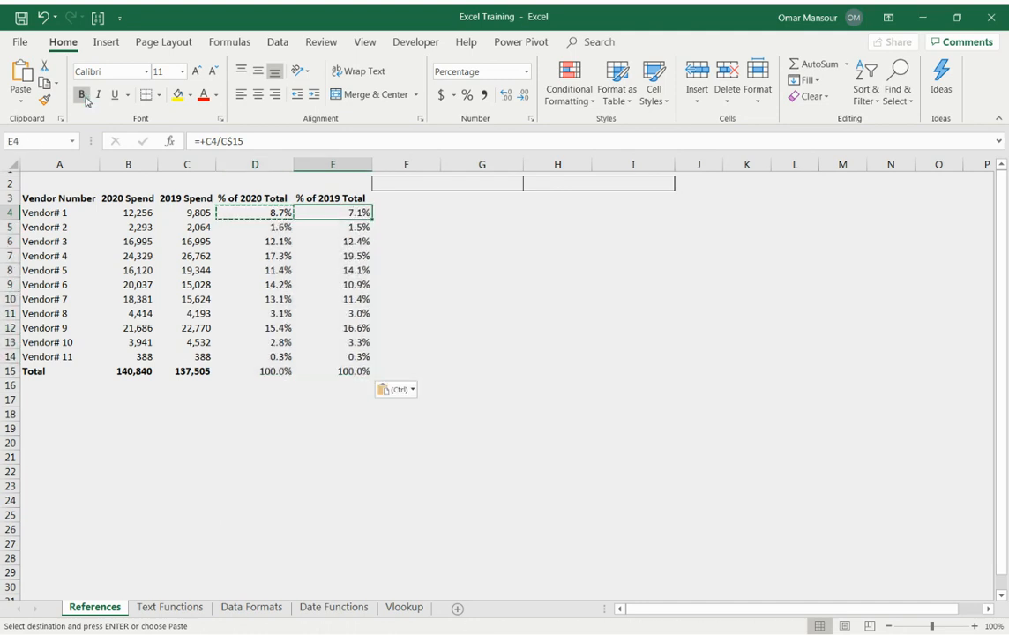
{"action": "key", "text": "ctrl+Down"}
{"action": "key", "text": "F2"}
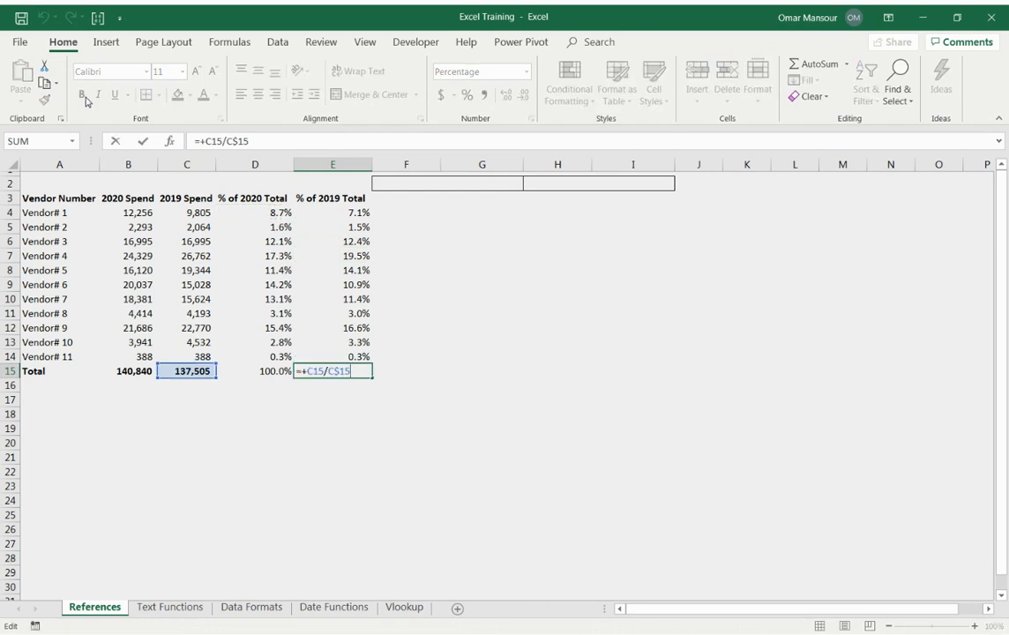
{"action": "key", "text": "Escape"}
{"action": "key", "text": "F2"}
{"action": "key", "text": "Escape"}
{"action": "key", "text": "Up"}
{"action": "key", "text": "ctrl+Up"}
{"action": "key", "text": "Up"}
{"action": "key", "text": "Down"}
{"action": "key", "text": "Down"}
{"action": "key", "text": "F2"}
{"action": "key", "text": "Return"}
{"action": "key", "text": "F2"}
{"action": "key", "text": "Return"}
{"action": "key", "text": "F2"}
{"action": "key", "text": "Return"}
Inspect the % of 2020 Total formulas in the upper vendor rows, highlighting the B$15 denominator in D4.
{"action": "key", "text": "Down"}
{"action": "key", "text": "Left"}
{"action": "key", "text": "Up"}
{"action": "key", "text": "Up"}
{"action": "key", "text": "Up"}
{"action": "key", "text": "F2"}
{"action": "key", "text": "Escape"}
{"action": "key", "text": "Up"}
{"action": "key", "text": "F2"}
{"action": "key", "text": "Escape"}
{"action": "key", "text": "Right"}
{"action": "key", "text": "F2"}
{"action": "key", "text": "Left"}
{"action": "key", "text": "Left"}
{"action": "key", "text": "Left"}
{"action": "key", "text": "Left"}
{"action": "key", "text": "shift+Right"}
{"action": "key", "text": "shift+Right"}
{"action": "key", "text": "shift+Right"}
{"action": "key", "text": "shift+Right"}
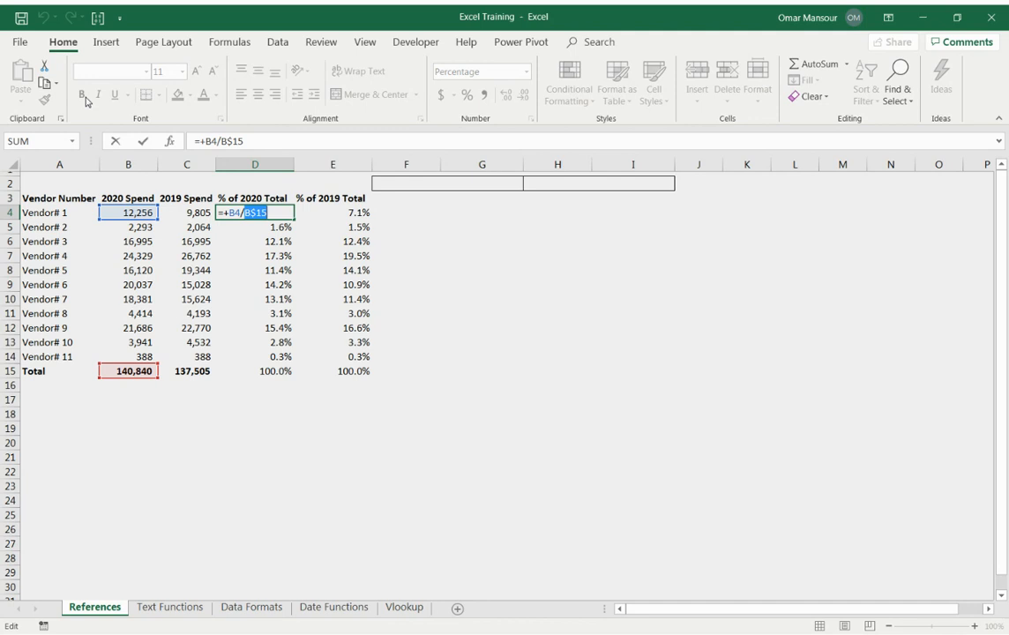
{"action": "key", "text": "Return"}
Make the two percentage totals in D15:E15 bold.
{"action": "key", "text": "ctrl+Down"}
{"action": "key", "text": "shift+Right"}
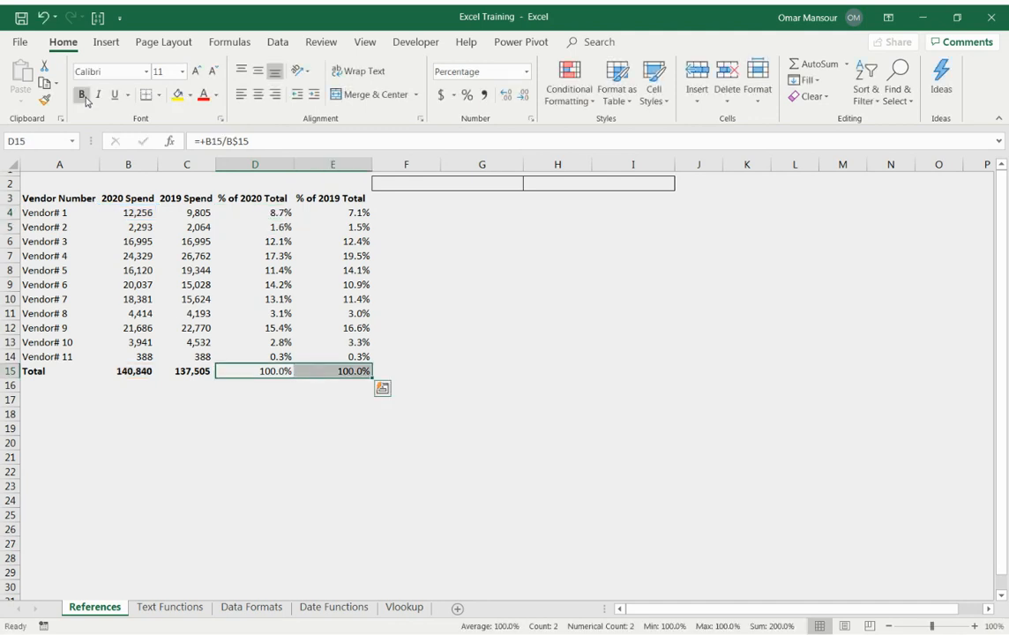
{"action": "key", "text": "alt"}
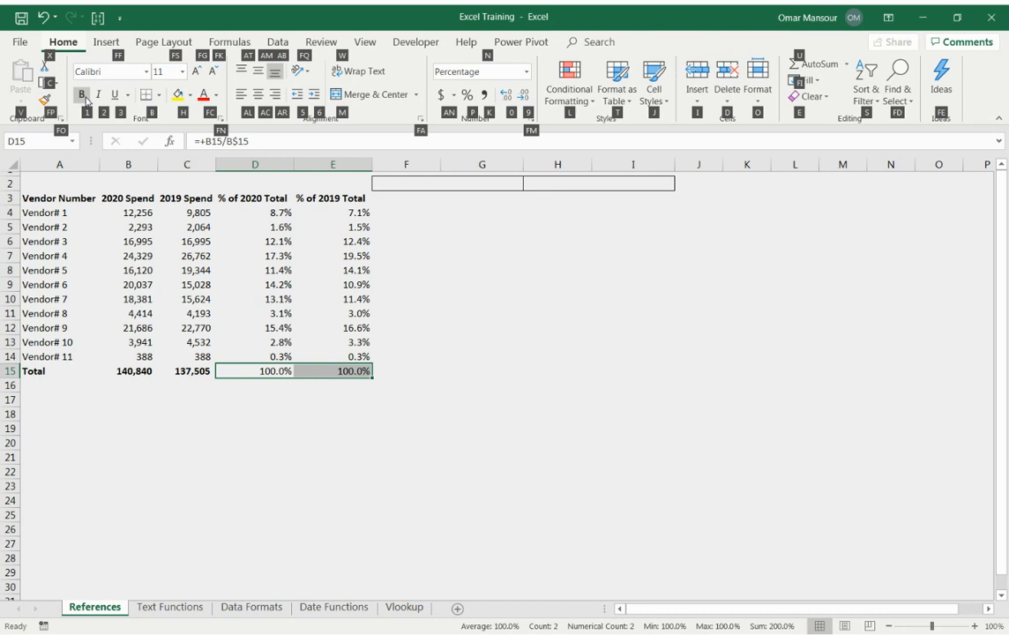
{"action": "key", "text": "1"}
Compare the references in the Total row percentage formulas in D15 and E15.
{"action": "key", "text": "shift+Left"}
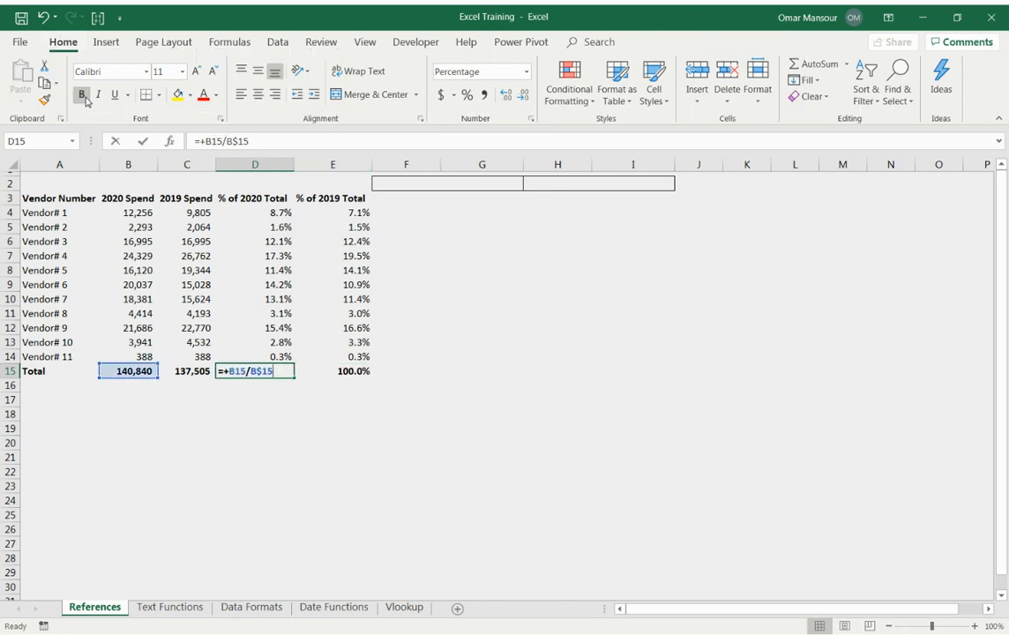
{"action": "key", "text": "F2"}
{"action": "key", "text": "Escape"}
{"action": "key", "text": "Right"}
{"action": "key", "text": "F2"}
{"action": "key", "text": "Escape"}
{"action": "key", "text": "Right"}
{"action": "key", "text": "Left"}
Enter the year headers 2020 in F3 and 2019 in G3.
{"action": "key", "text": "ctrl+Up"}
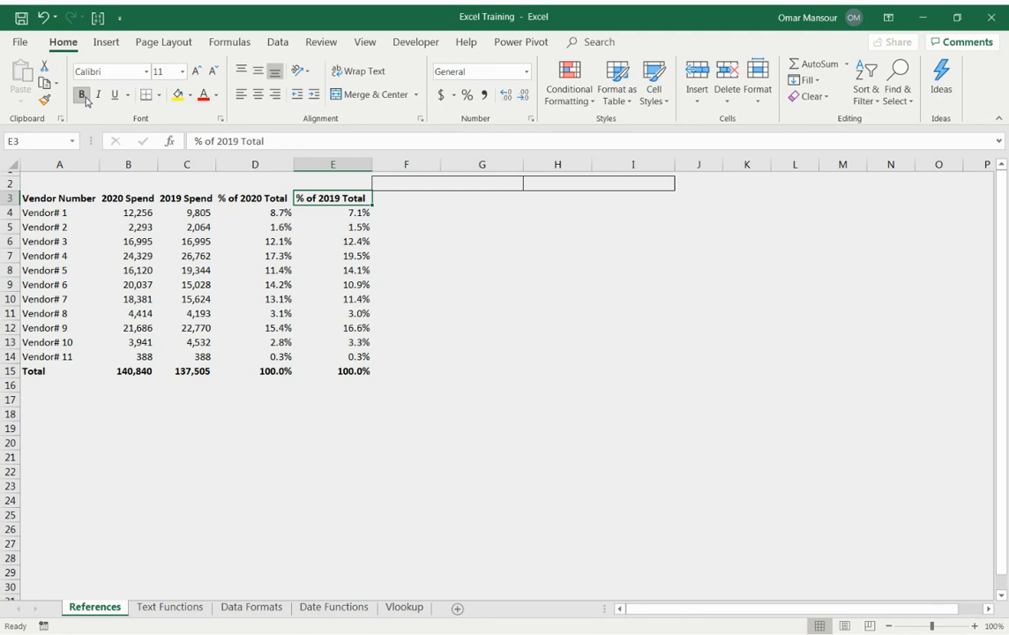
{"action": "key", "text": "Right"}
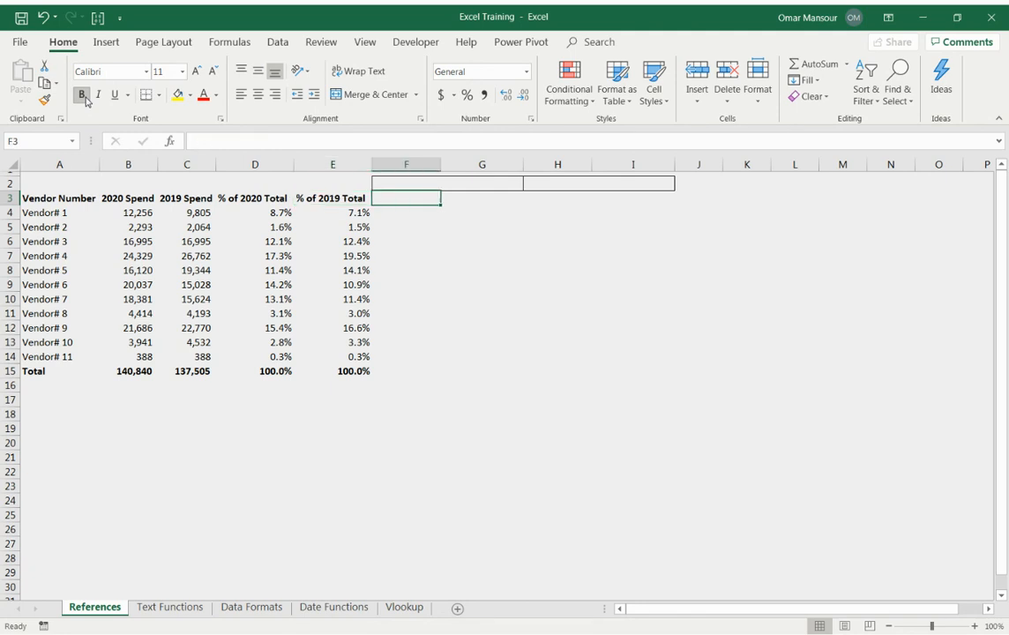
{"action": "key", "text": "Down"}
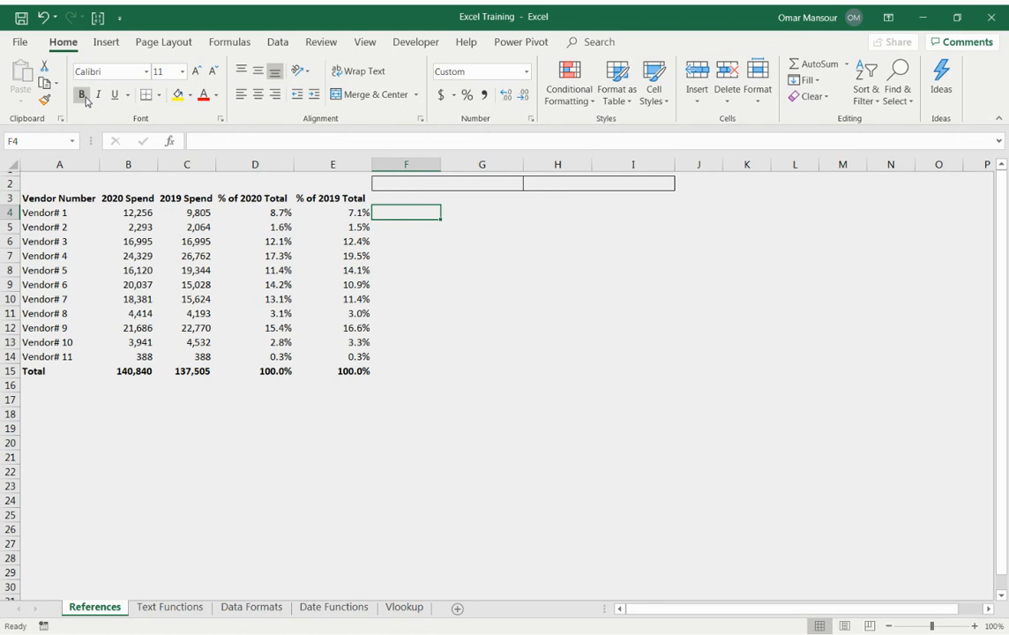
{"action": "key", "text": "Up"}
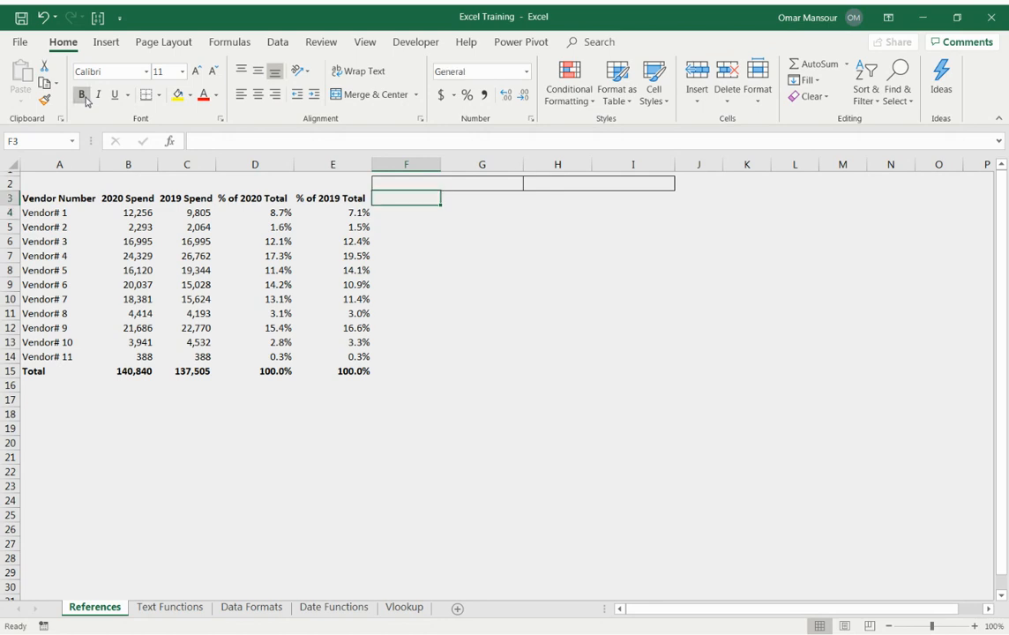
{"action": "type", "text": "2020"}
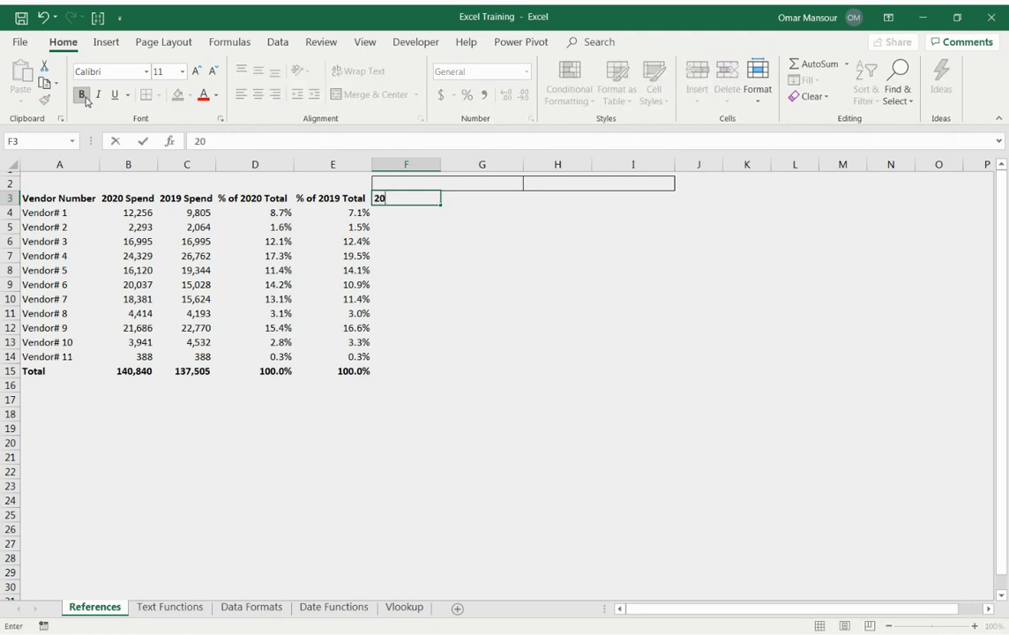
{"action": "key", "text": "Return"}
{"action": "key", "text": "Up"}
{"action": "key", "text": "Right"}
{"action": "type", "text": "2"}
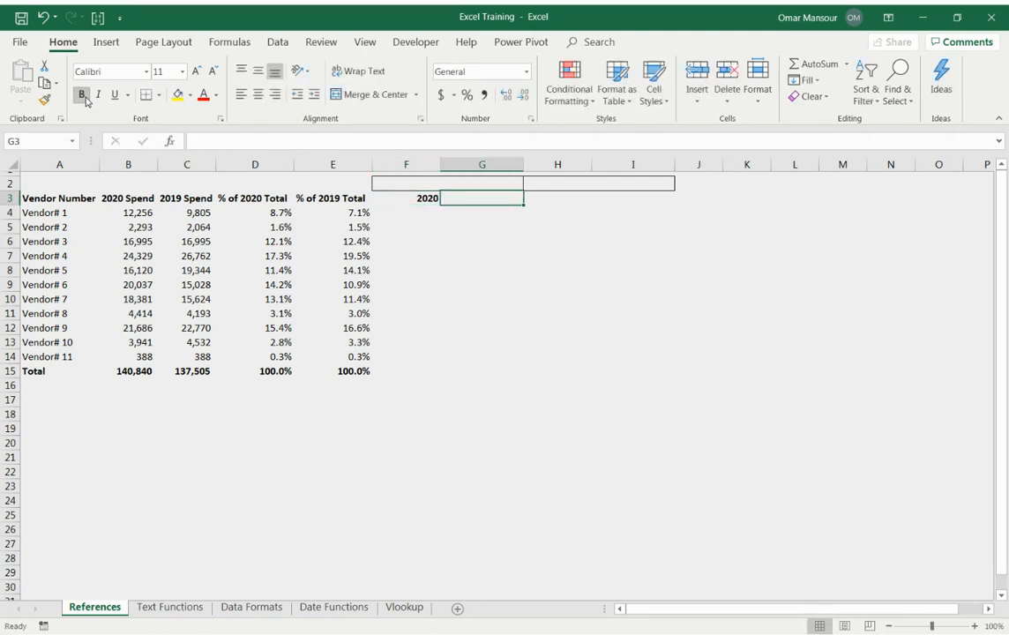
{"action": "type", "text": "019"}
{"action": "key", "text": "Return"}
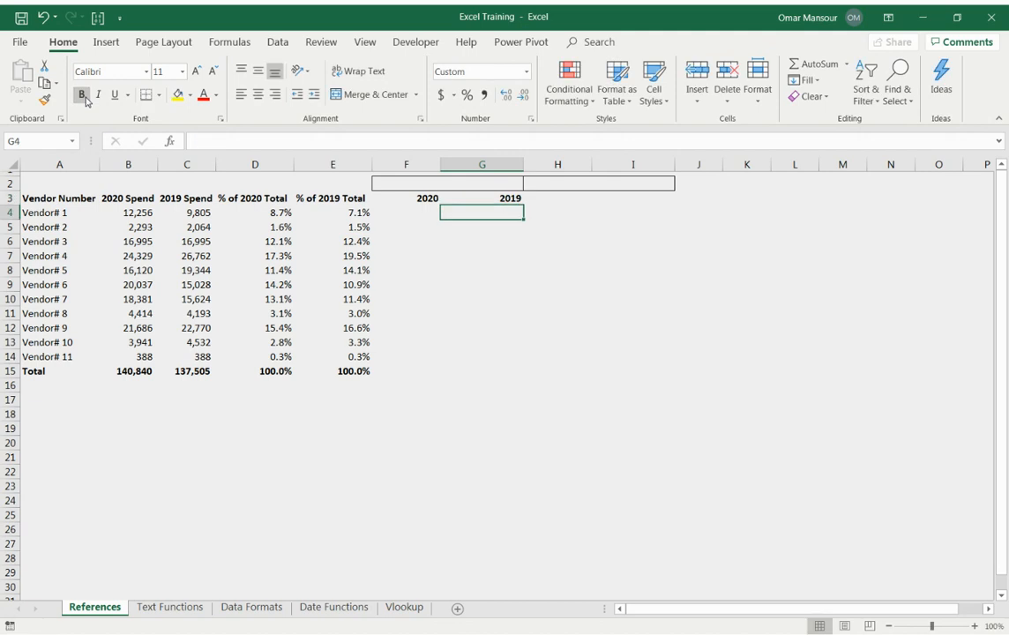
Enter the heading "Cumulative $" in the merged cell above the 2020 and 2019 headers in F3:G3.
{"action": "key", "text": "Up"}
{"action": "key", "text": "Left"}
{"action": "key", "text": "Up"}
{"action": "type", "text": "Cumu"}
{"action": "key", "text": "ctrl+i"}
{"action": "type", "text": "late"}
{"action": "key", "text": "BackSpace"}
{"action": "type", "text": "ive $"}
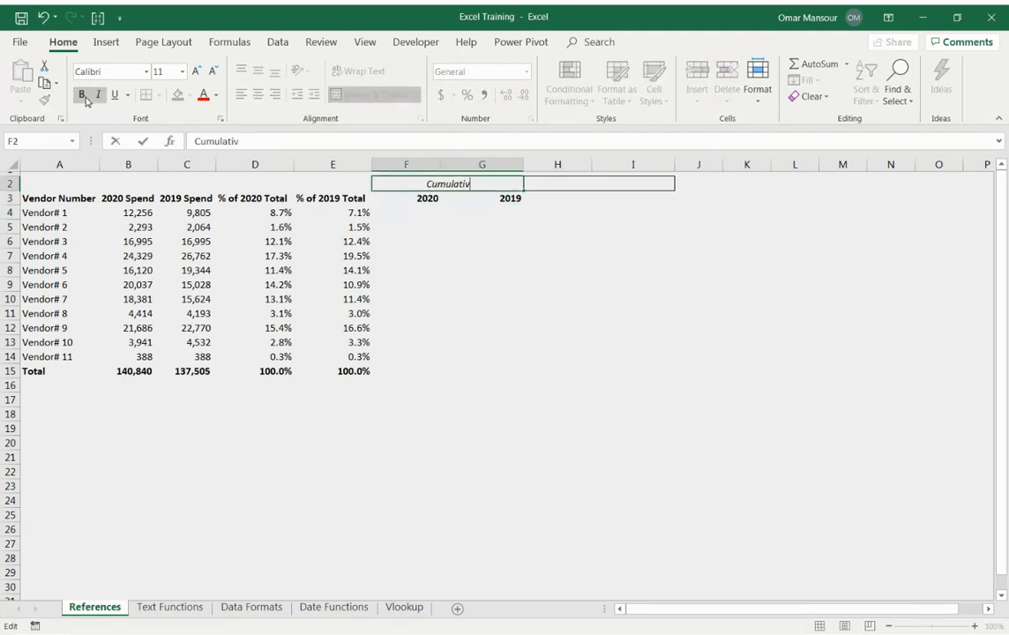
{"action": "key", "text": "Return"}
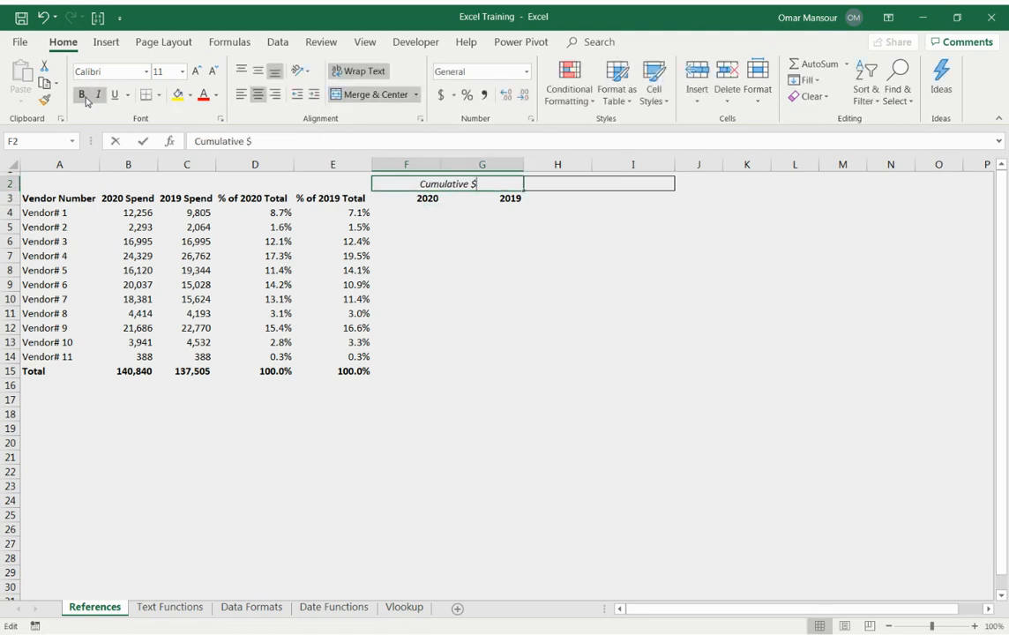
Confirm the Cumulative $ heading and move to F4, the first vendor's cell under the 2020 header.
{"action": "key", "text": "Down"}
{"action": "type", "text": "+"}
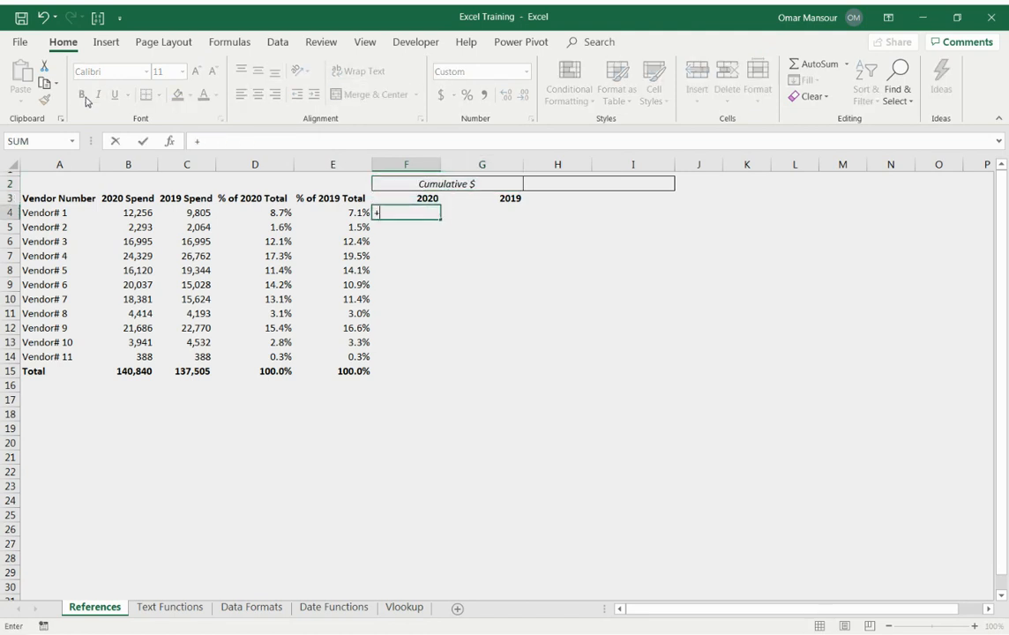
{"action": "type", "text": "sum("}
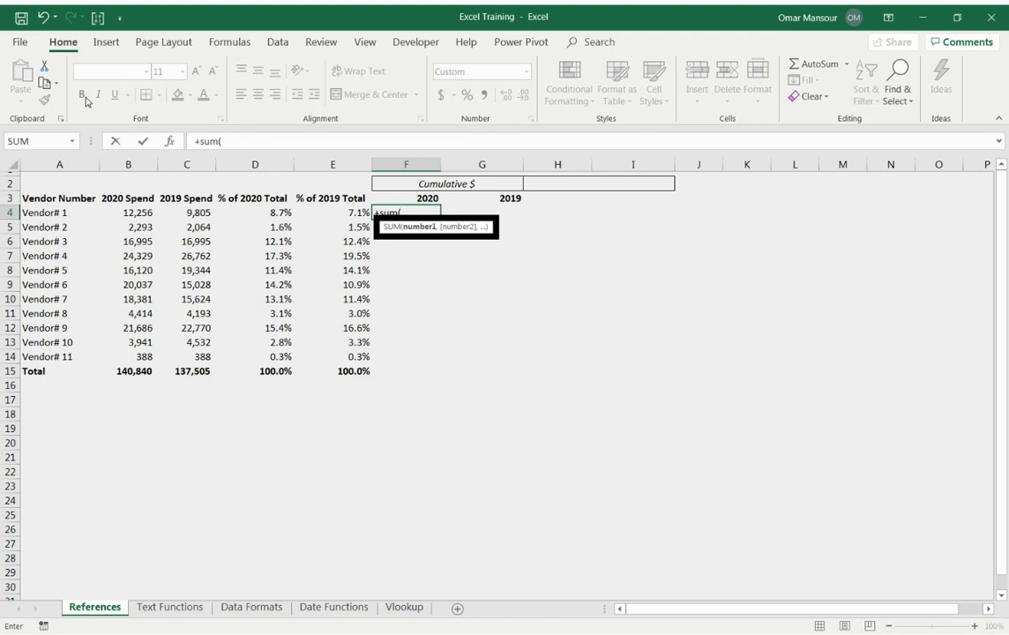
{"action": "key", "text": "Escape"}
{"action": "type", "text": "="}
{"action": "key", "text": "Escape"}
Write the formula =SUM(B4:B4) in F4 for Vendor# 1's cumulative 2020 spend.
{"action": "type", "text": "="}
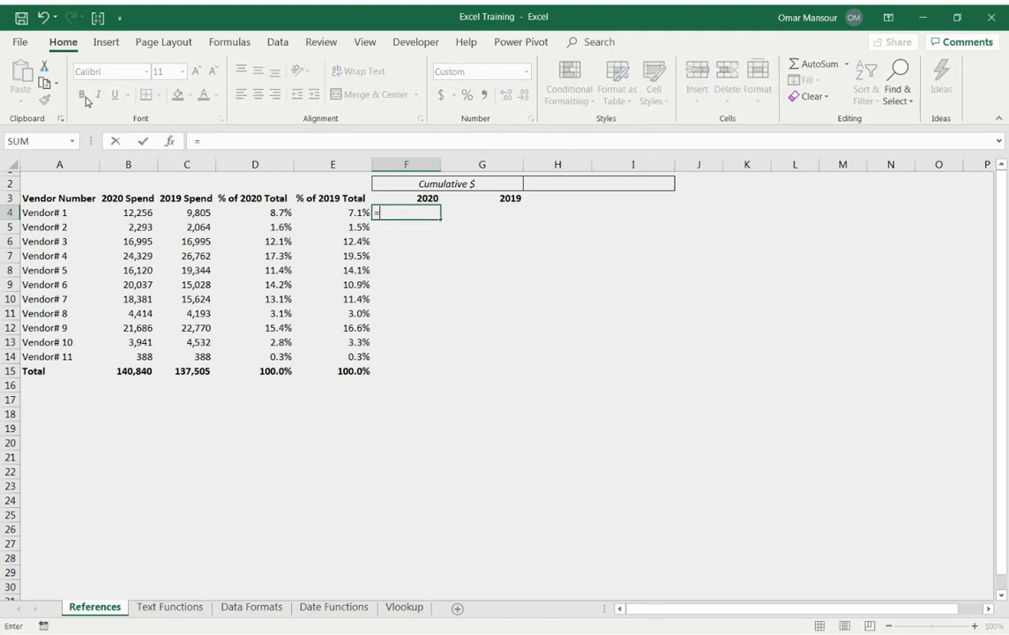
{"action": "type", "text": "sum("}
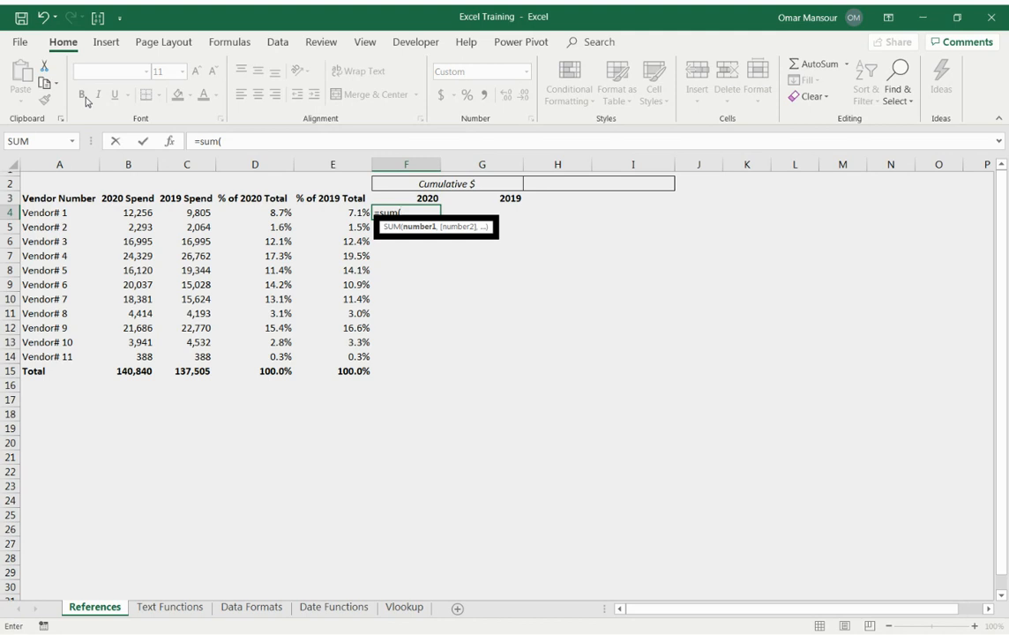
{"action": "key", "text": "Left"}
{"action": "key", "text": "Left"}
{"action": "key", "text": "Left"}
{"action": "key", "text": "Left"}
{"action": "key", "text": "Left"}
{"action": "key", "text": "Right"}
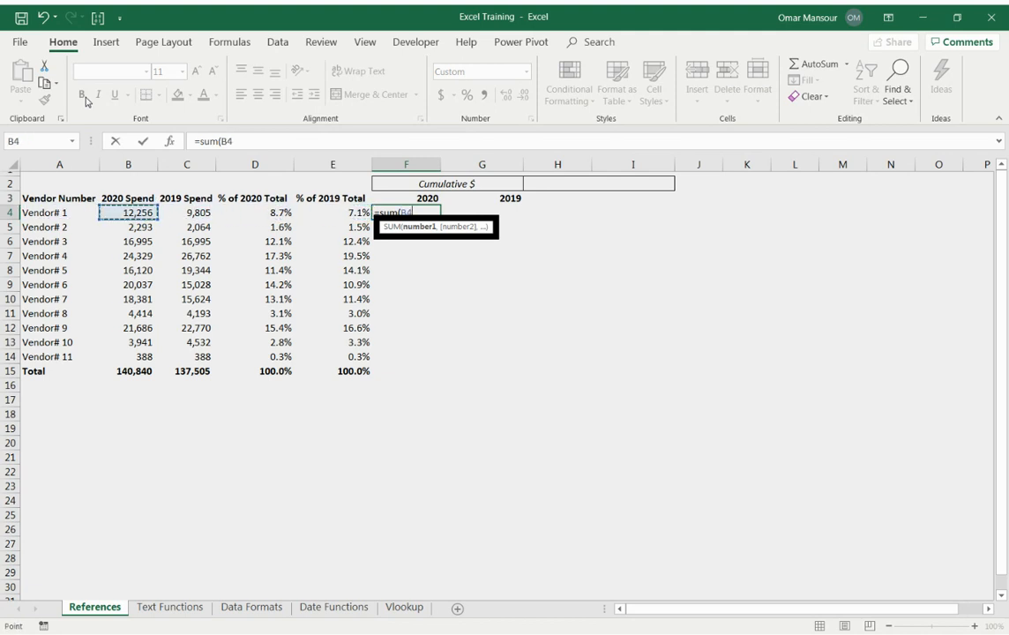
{"action": "type", "text": ":B4B4"}
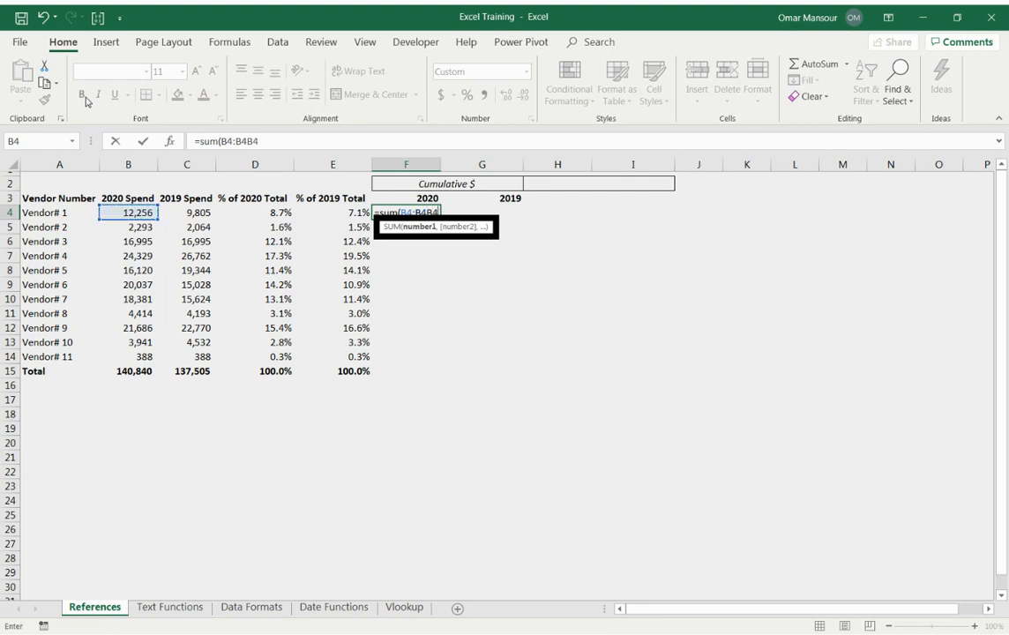
{"action": "key", "text": "BackSpace"}
{"action": "key", "text": "BackSpace"}
{"action": "type", "text": ")"}
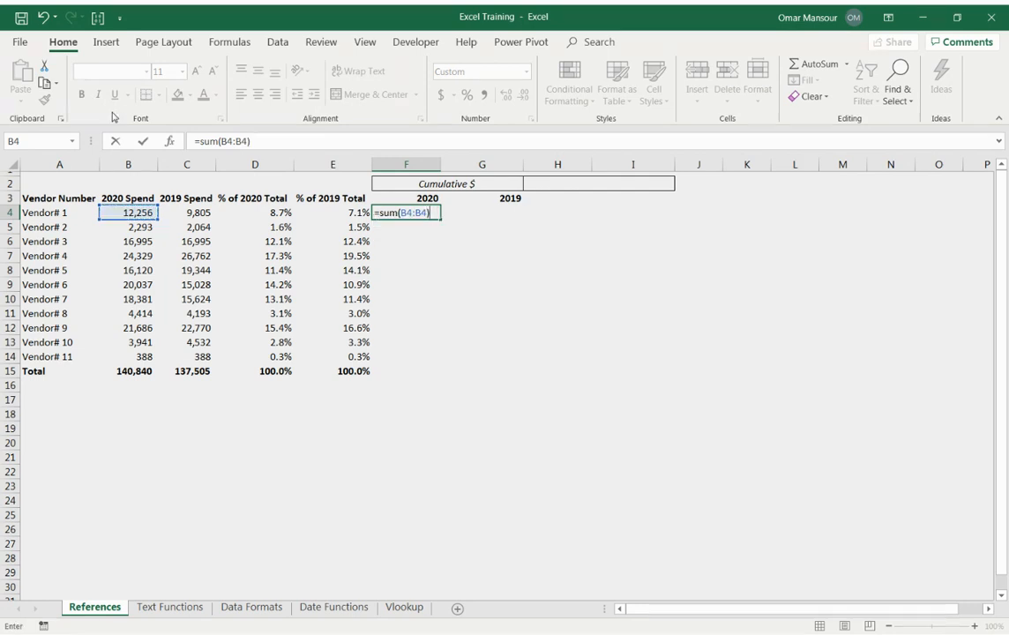
Anchor the row of the range's starting cell so F4's formula reads =SUM(B$4:B4).
{"action": "left_click", "coordinate": [219, 141]}
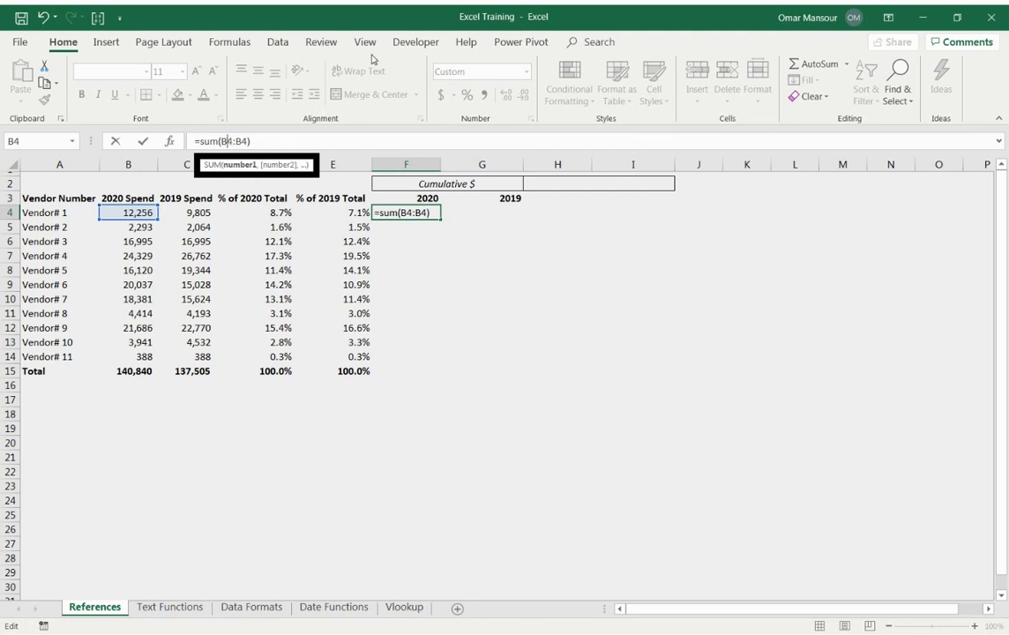
{"action": "type", "text": "$"}
{"action": "key", "text": "Return"}
Copy the cumulative formula from F4 into F5 for Vendor# 2.
{"action": "key", "text": "Up"}
{"action": "key", "text": "ctrl+c"}
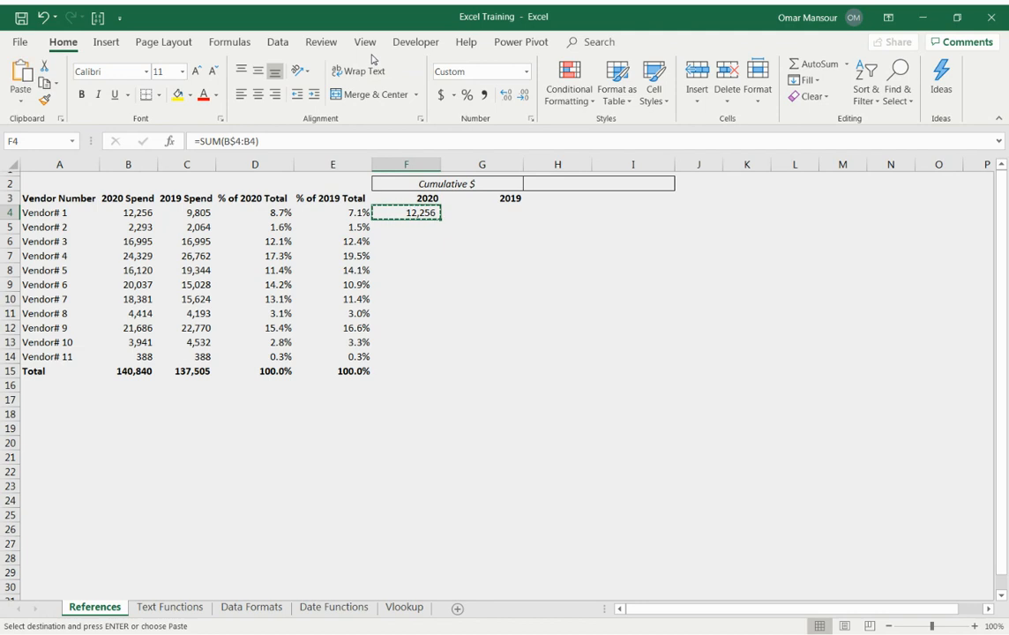
{"action": "key", "text": "F2"}
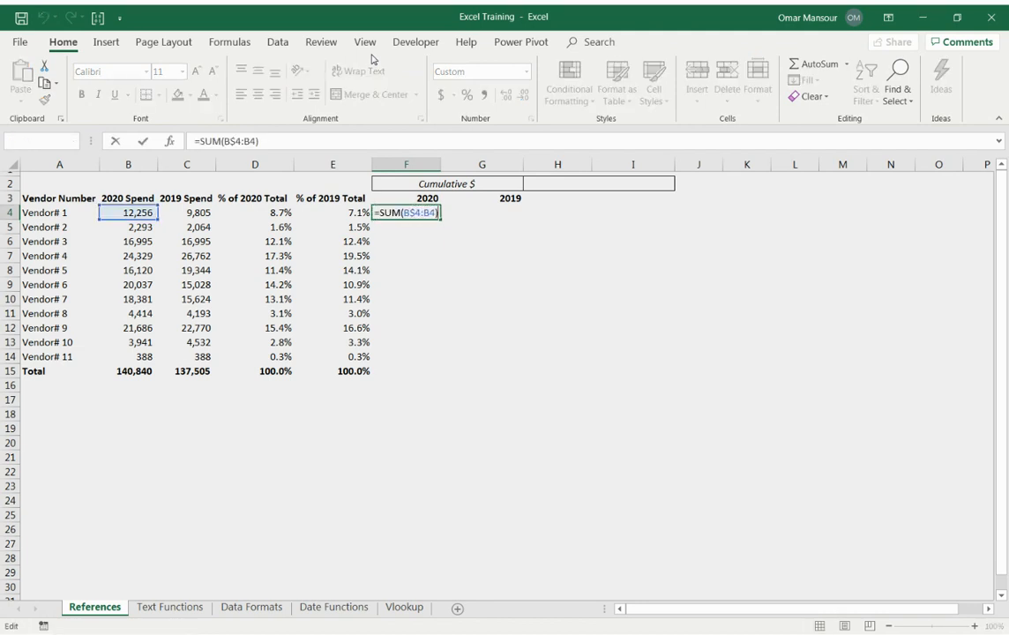
{"action": "key", "text": "Escape"}
{"action": "key", "text": "ctrl+c"}
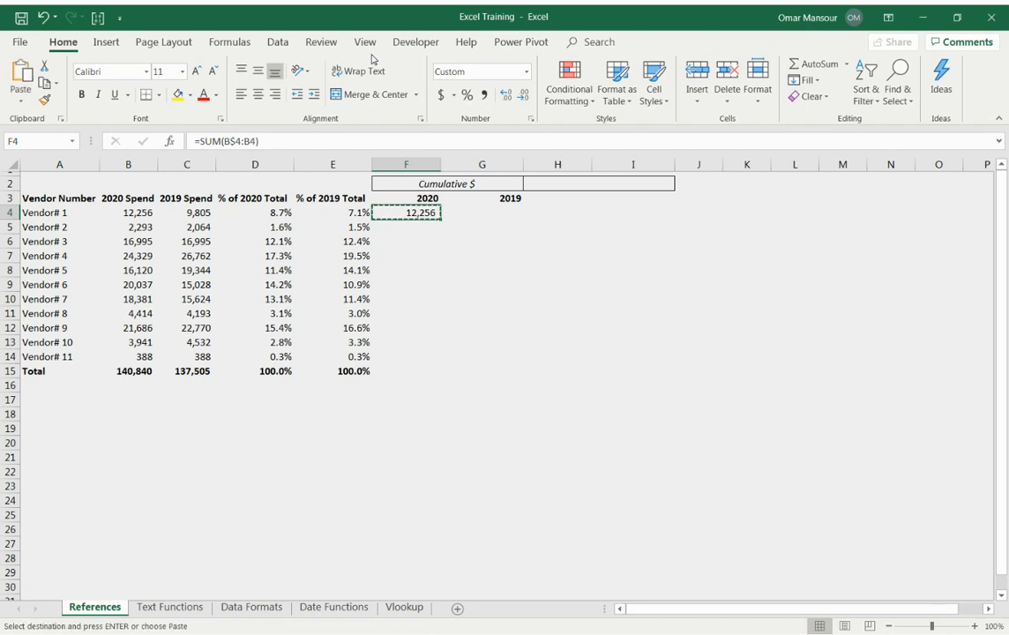
{"action": "key", "text": "Down"}
{"action": "key", "text": "ctrl+v"}
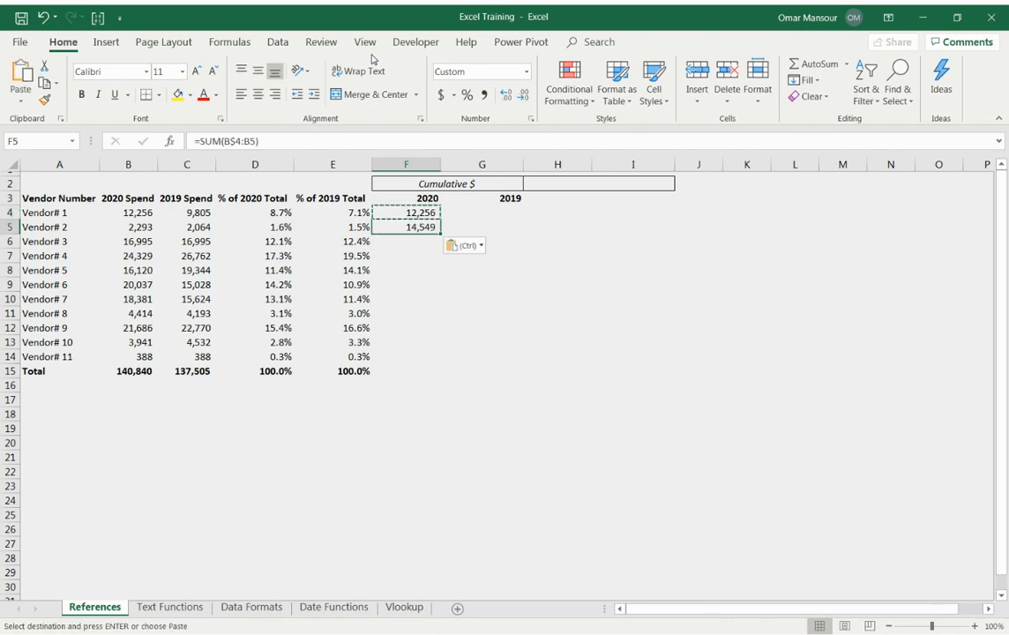
Compare the summed ranges in the F5 and F4 cumulative formulas.
{"action": "key", "text": "F2"}
{"action": "key", "text": "shift+Return"}
{"action": "key", "text": "F2"}
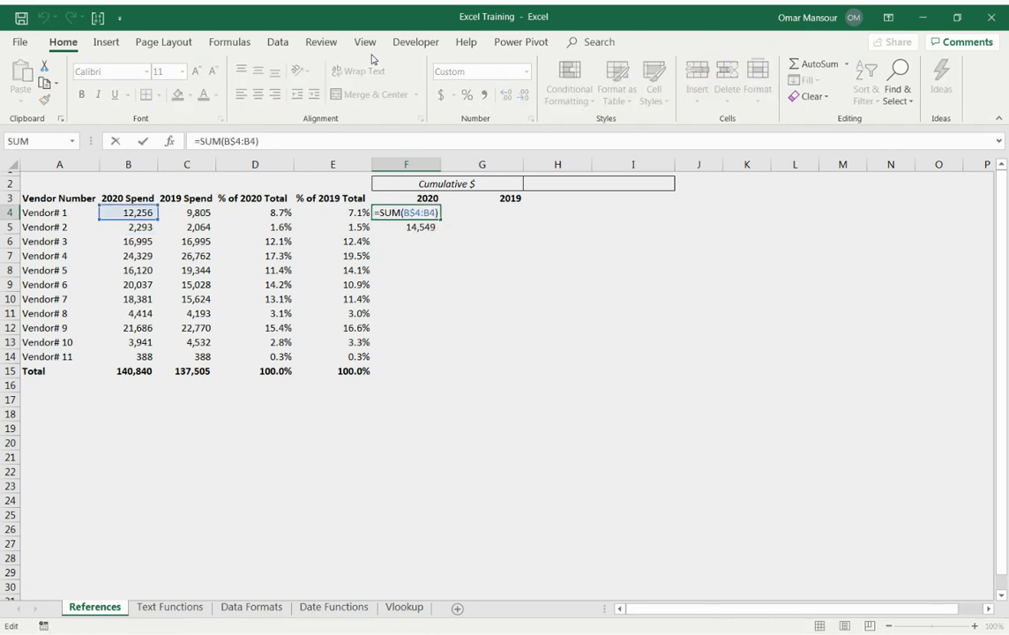
{"action": "key", "text": "Return"}
Copy the cumulative formula from F5 down through F14 for the remaining vendors.
{"action": "key", "text": "ctrl+c"}
{"action": "key", "text": "Left"}
{"action": "key", "text": "ctrl+Down"}
{"action": "key", "text": "Right"}
{"action": "key", "text": "Up"}
{"action": "key", "text": "ctrl+shift+Up"}
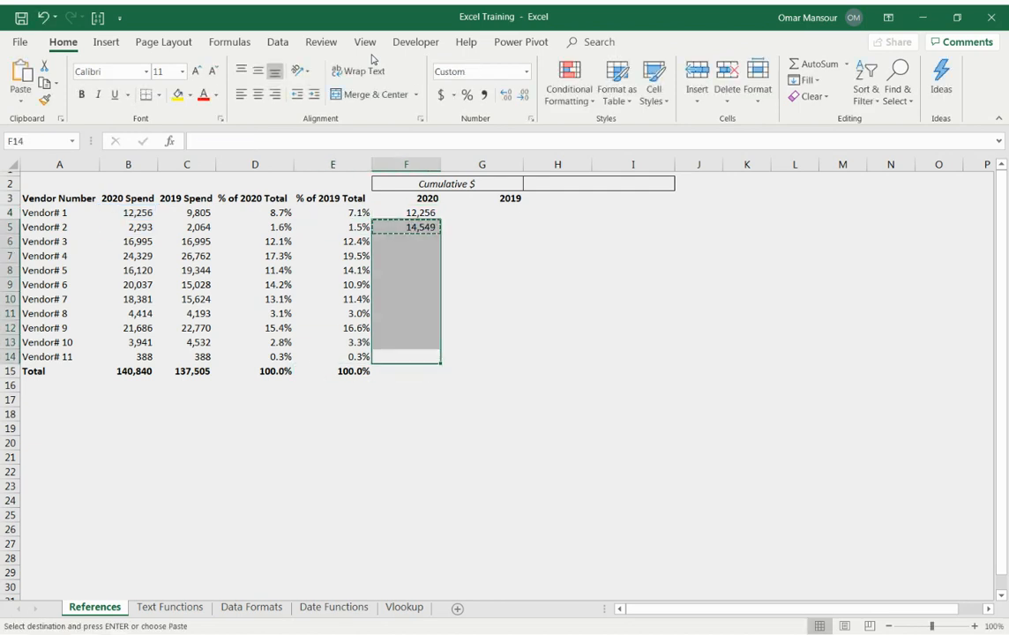
{"action": "key", "text": "ctrl+v"}
Examine how the summed range changes from row to row in the cumulative 2020 formulas, including F14, F8 and F11.
{"action": "key", "text": "F2"}
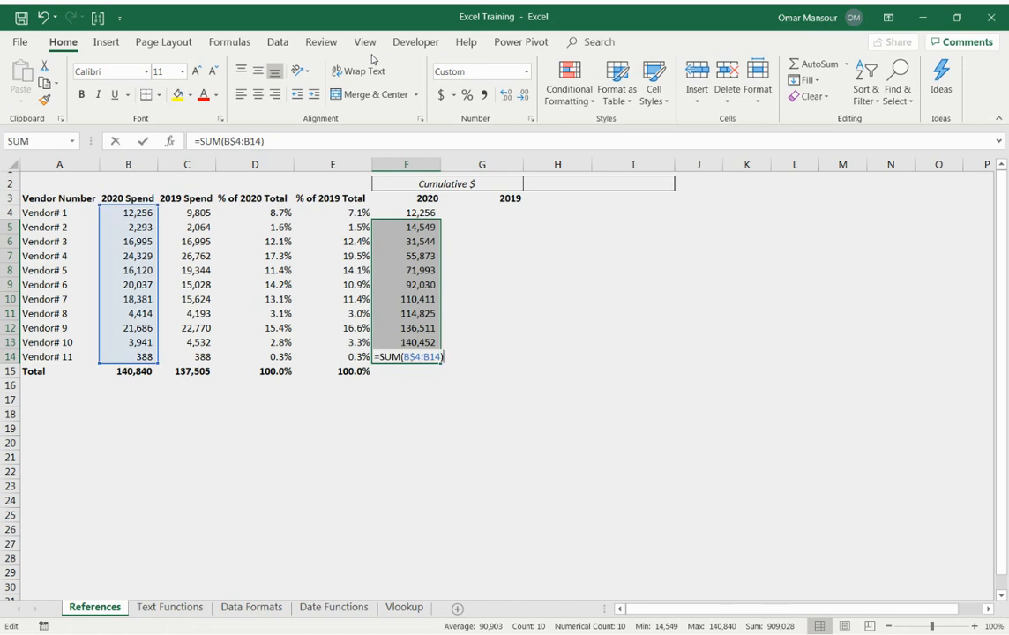
{"action": "key", "text": "Escape"}
{"action": "key", "text": "Up"}
{"action": "key", "text": "Up"}
{"action": "key", "text": "Up"}
{"action": "key", "text": "Up"}
{"action": "key", "text": "Up"}
{"action": "key", "text": "Up"}
{"action": "key", "text": "Up"}
{"action": "key", "text": "Up"}
{"action": "key", "text": "Up"}
{"action": "key", "text": "Up"}
{"action": "key", "text": "F2"}
{"action": "key", "text": "Return"}
{"action": "key", "text": "F2"}
{"action": "key", "text": "Return"}
{"action": "key", "text": "F2"}
{"action": "key", "text": "Return"}
{"action": "key", "text": "F2"}
{"action": "key", "text": "Return"}
{"action": "key", "text": "F2"}
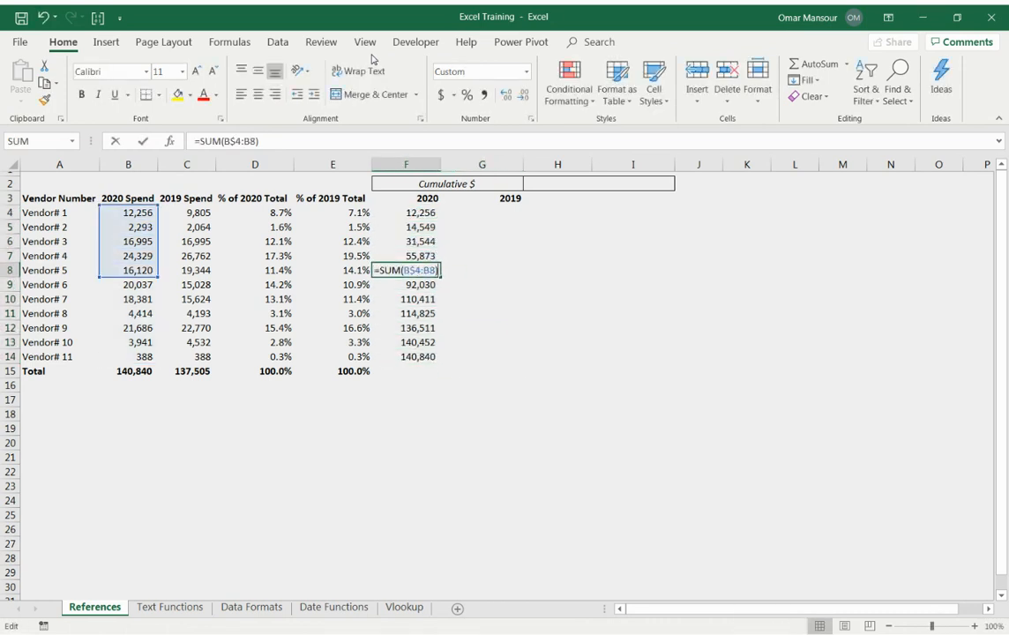
{"action": "key", "text": "Return"}
{"action": "key", "text": "F2"}
{"action": "key", "text": "Return"}
{"action": "key", "text": "F2"}
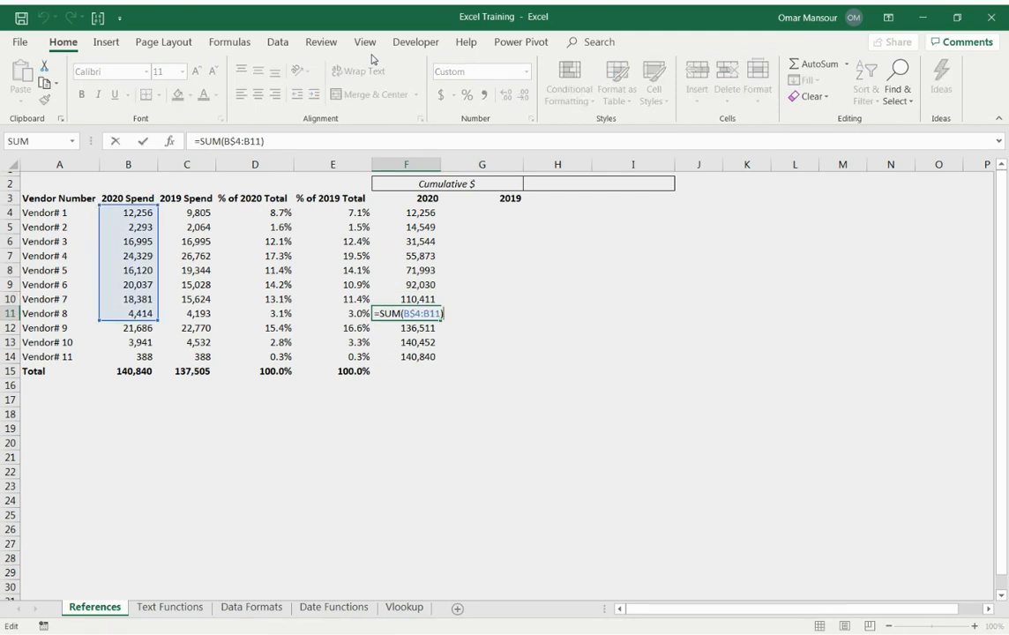
Examine the anchored starting row and the relative ending cell in F11's formula, leaving it unedited.
{"action": "key", "text": "Left"}
{"action": "key", "text": "Left"}
{"action": "key", "text": "Left"}
{"action": "key", "text": "shift+Right"}
{"action": "key", "text": "shift+Right"}
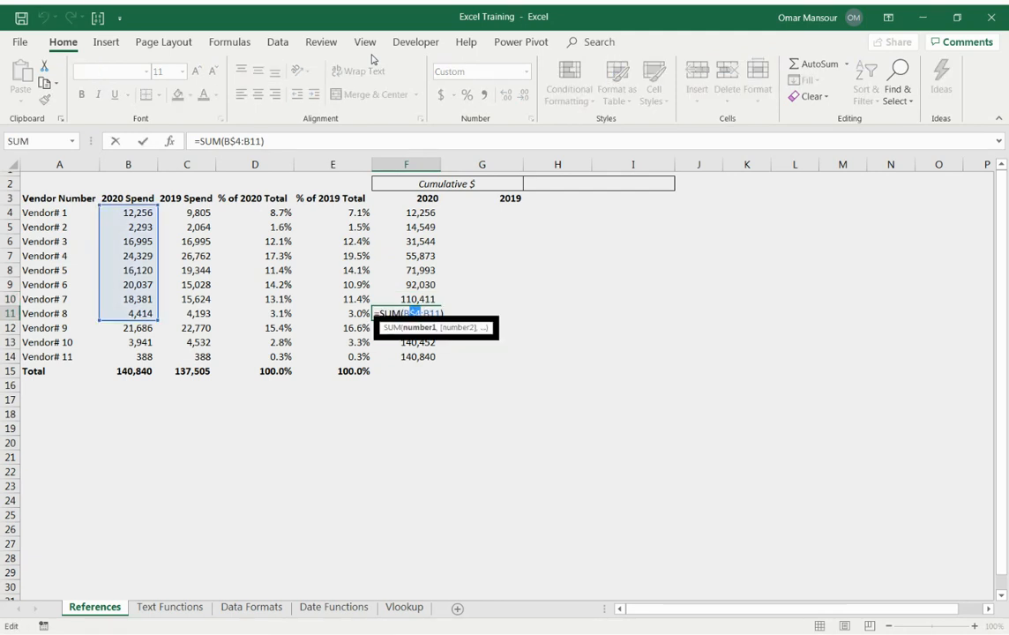
{"action": "key", "text": "Right"}
{"action": "key", "text": "Right"}
{"action": "key", "text": "shift+Right"}
{"action": "key", "text": "shift+Right"}
{"action": "key", "text": "shift+Right"}
{"action": "key", "text": "Escape"}
Compare the last cumulative 2020 amount in F14 with the 2020 spend total in B15.
{"action": "key", "text": "Down"}
{"action": "key", "text": "Down"}
{"action": "key", "text": "Down"}
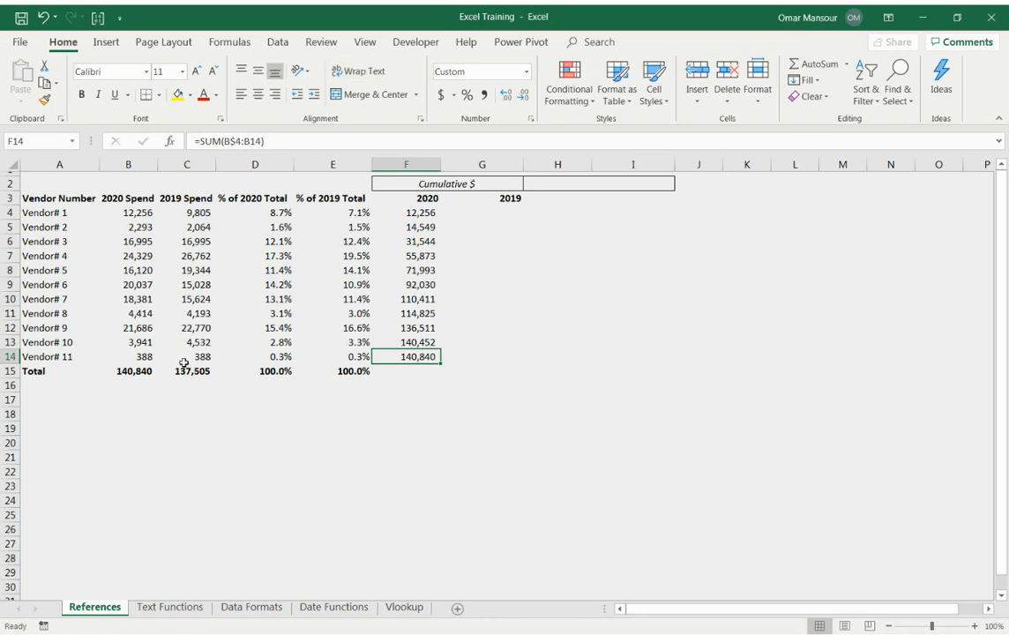
{"action": "left_click", "coordinate": [143, 371], "text": "ctrl"}
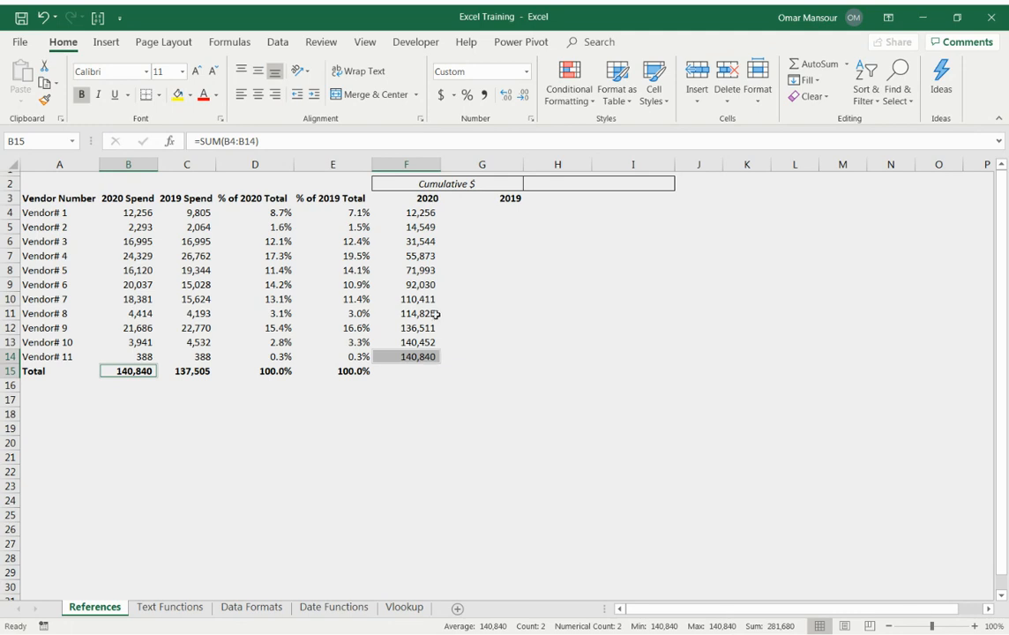
Copy the cumulative 2020 formulas in F4:F14 across to the 2019 column, G4:G14.
{"action": "key", "text": "Right"}
{"action": "key", "text": "Left"}
{"action": "key", "text": "ctrl+Up"}
{"action": "key", "text": "Right"}
{"action": "key", "text": "Right"}
{"action": "key", "text": "Right"}
{"action": "key", "text": "Right"}
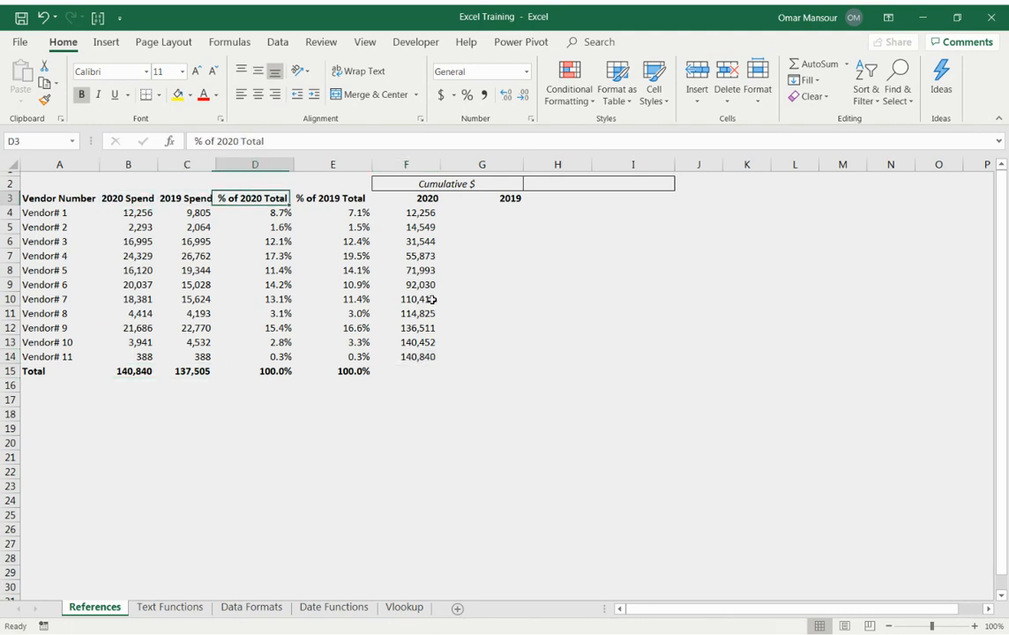
{"action": "key", "text": "Down"}
{"action": "key", "text": "ctrl+shift+Down"}
{"action": "key", "text": "ctrl+c"}
{"action": "key", "text": "ctrl+v"}
{"action": "key", "text": "shift+Right"}
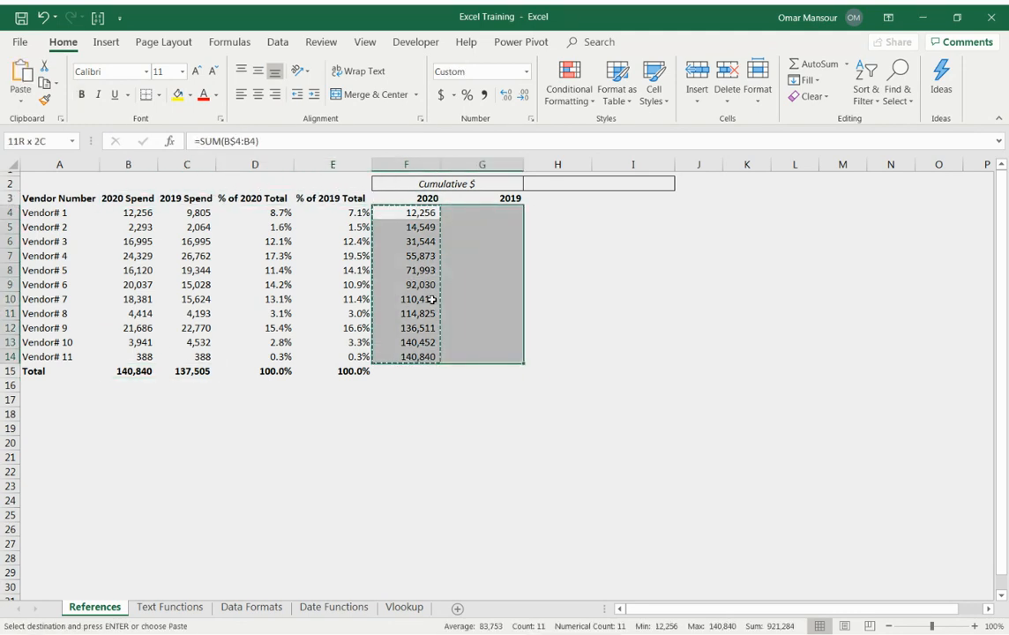
{"action": "key", "text": "ctrl+v"}
{"action": "key", "text": "ctrl+v"}
{"action": "key", "text": "Escape"}
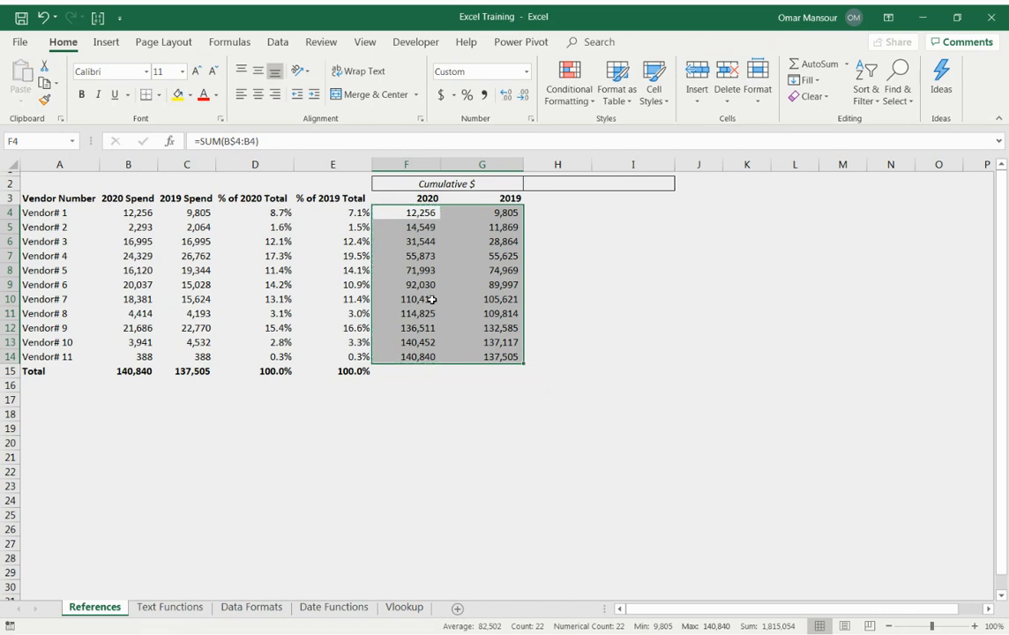
Compare the last cumulative 2019 amount in G14 with the 2019 spend total in C15.
{"action": "left_click", "coordinate": [489, 356]}
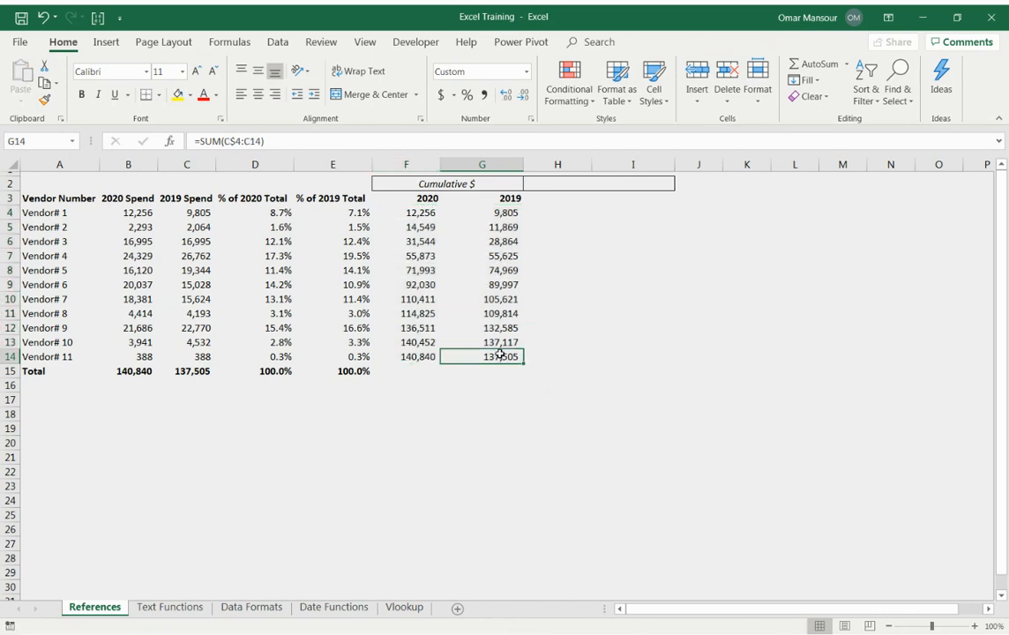
{"action": "left_click", "coordinate": [201, 371], "text": "ctrl"}
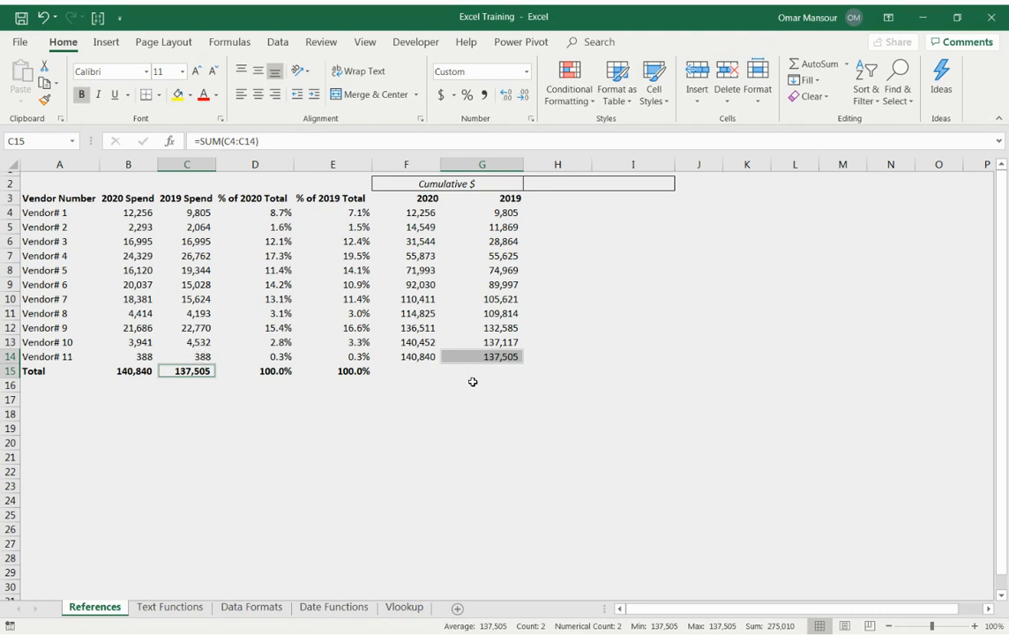
{"action": "left_click", "coordinate": [512, 301]}
Copy the Cumulative $ heading into the merged cell H2:I2 and change its text to "Cumulative %".
{"action": "left_click", "coordinate": [409, 187]}
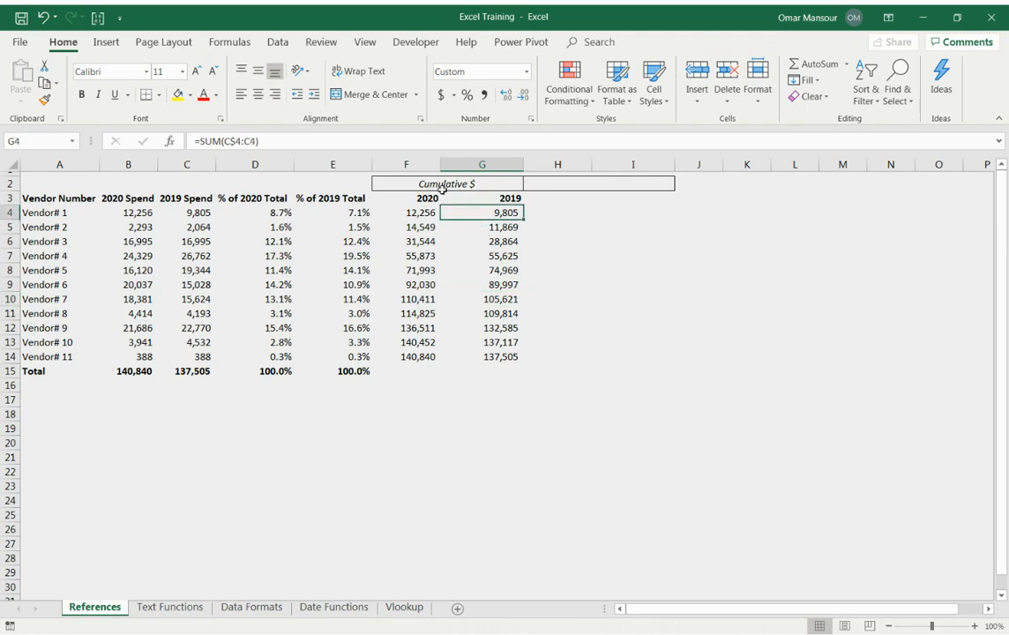
{"action": "key", "text": "ctrl+c"}
{"action": "key", "text": "Right"}
{"action": "key", "text": "ctrl+alt+v"}
{"action": "key", "text": "Return"}
{"action": "key", "text": "Escape"}
{"action": "key", "text": "F2"}
{"action": "key", "text": "BackSpace"}
{"action": "key", "text": "BackSpace"}
{"action": "type", "text": "%"}
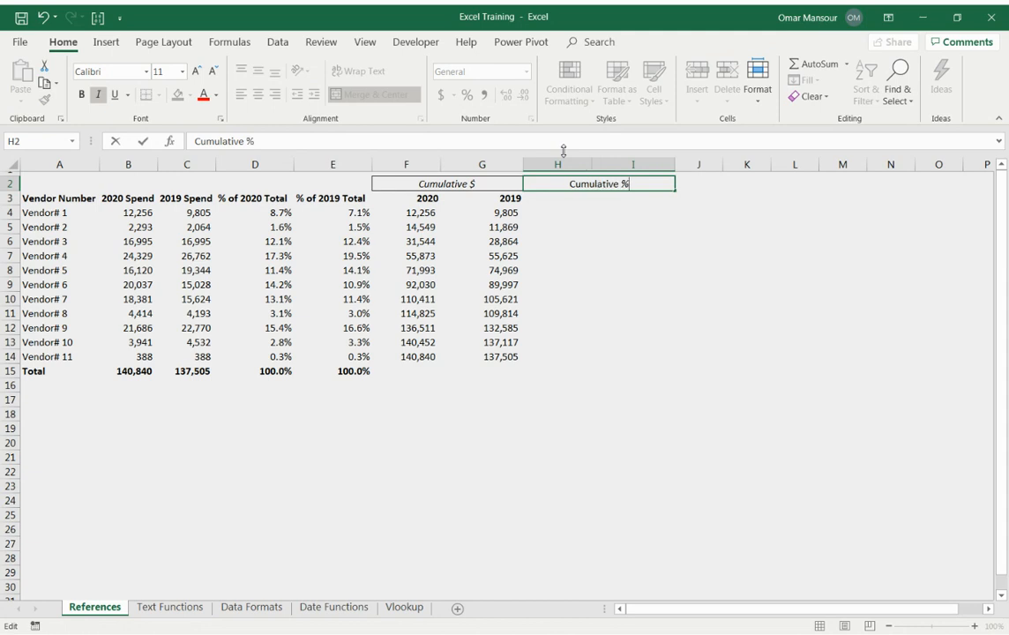
{"action": "key", "text": "Return"}
Copy the 2020 and 2019 year headers from F3:G3 to H3:I3 under the Cumulative % heading.
{"action": "key", "text": "Left"}
{"action": "key", "text": "Left"}
{"action": "key", "text": "Left"}
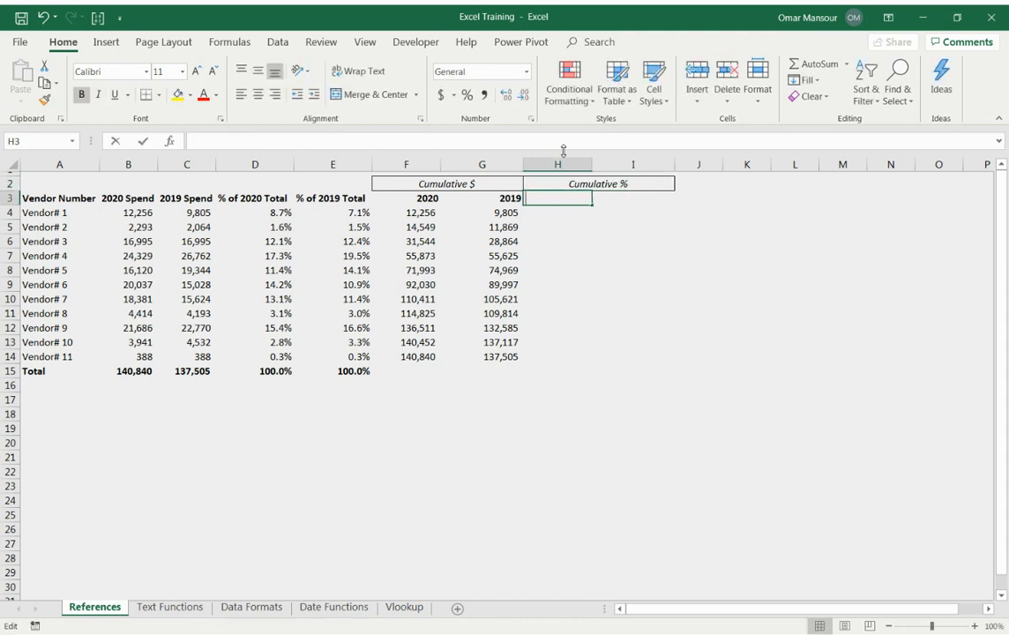
{"action": "key", "text": "shift+Right"}
{"action": "key", "text": "ctrl+c"}
{"action": "key", "text": "Right"}
{"action": "key", "text": "Right"}
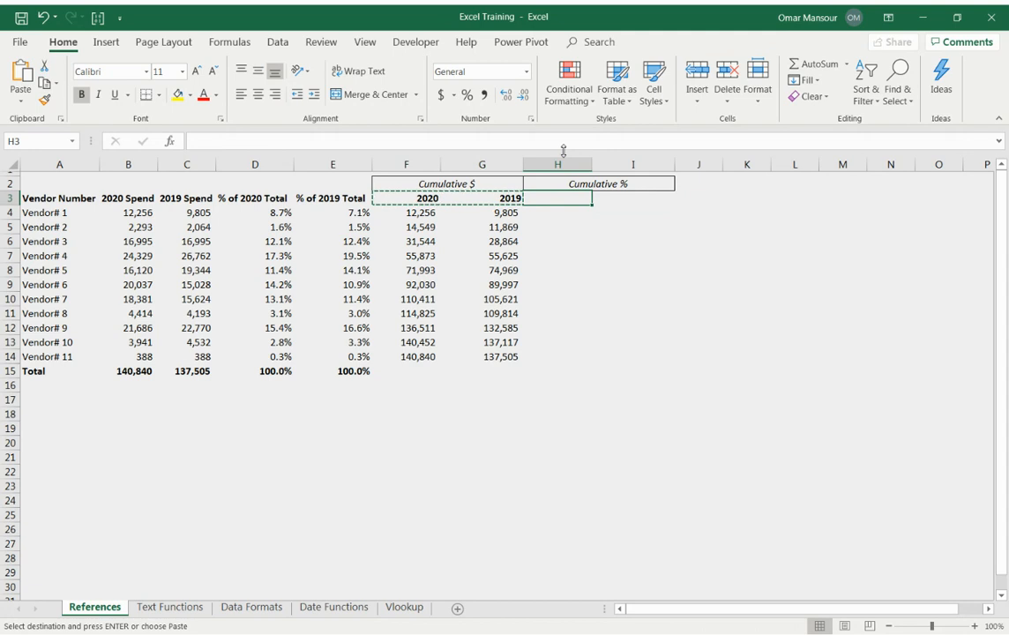
{"action": "key", "text": "ctrl+v"}
{"action": "key", "text": "Left"}
{"action": "key", "text": "Left"}
{"action": "key", "text": "Escape"}
Check how column and cell selection behaves around the merged Cumulative $ and Cumulative % headings.
{"action": "key", "text": "Up"}
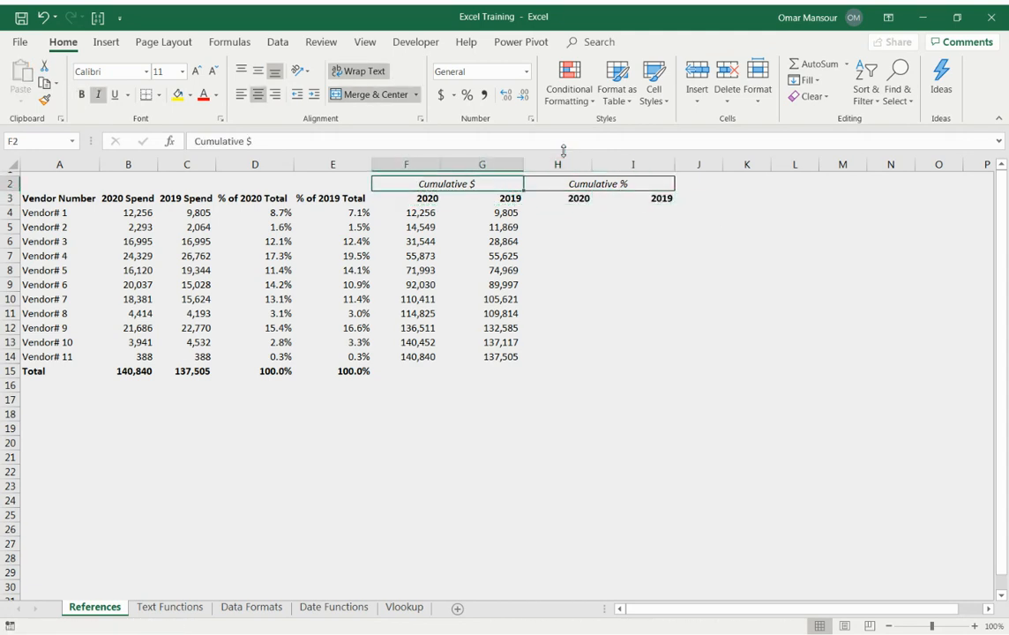
{"action": "key", "text": "ctrl+space"}
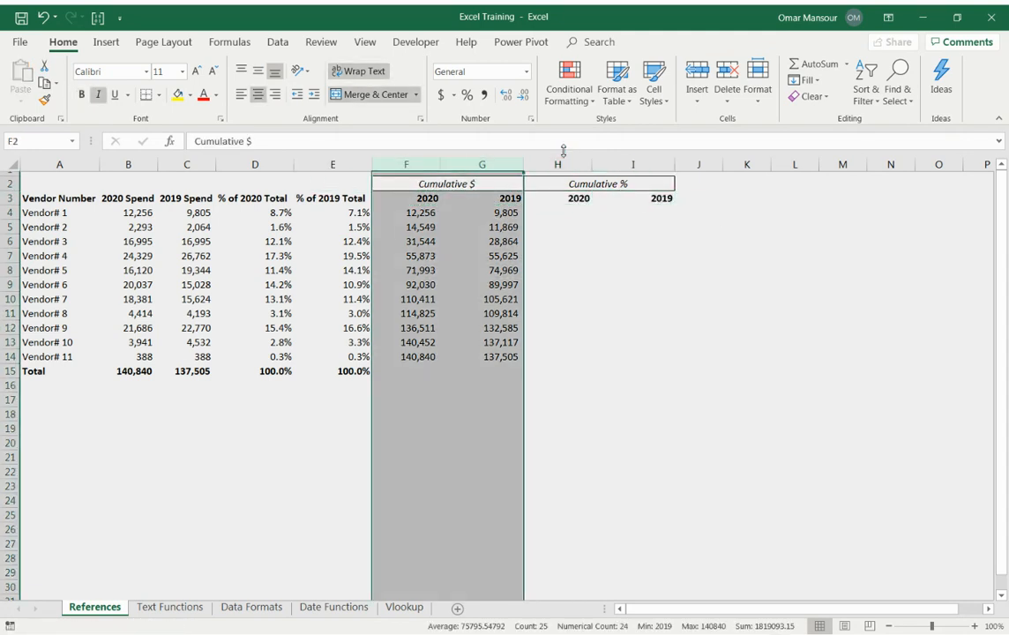
{"action": "key", "text": "Down"}
{"action": "key", "text": "shift+Right"}
{"action": "key", "text": "Right"}
{"action": "key", "text": "Right"}
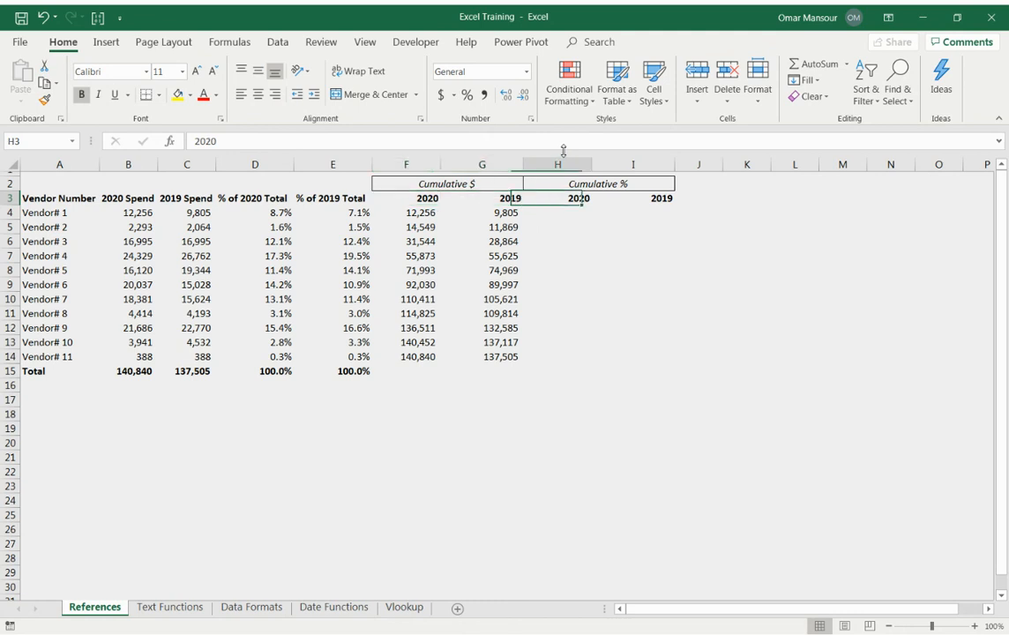
{"action": "key", "text": "Up"}
{"action": "key", "text": "Left"}
{"action": "key", "text": "Right"}
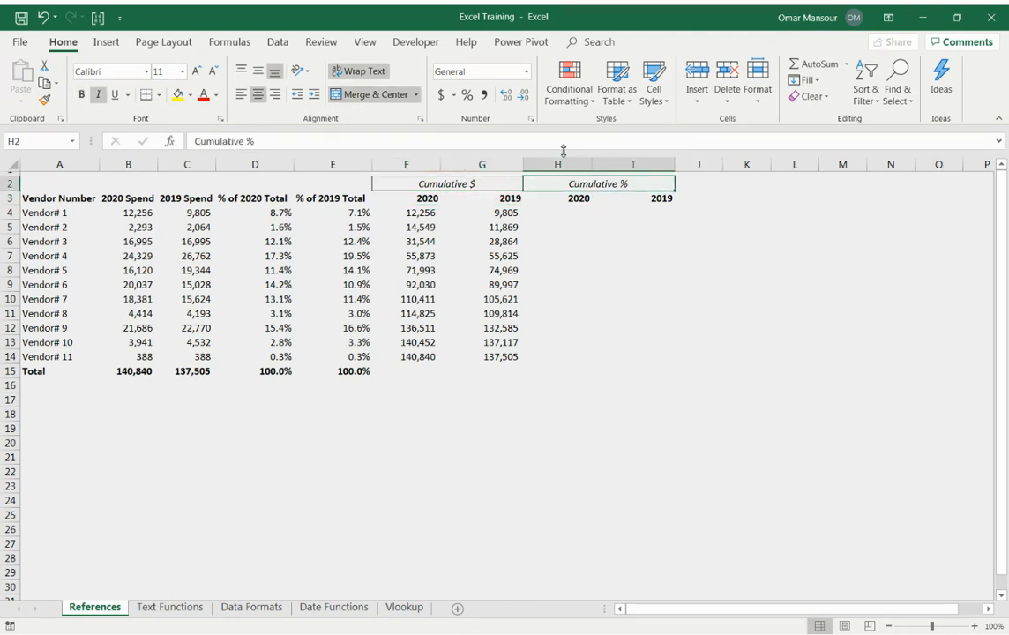
{"action": "key", "text": "ctrl+space"}
{"action": "key", "text": "Down"}
{"action": "key", "text": "shift+Right"}
Enter a 2020 cumulative percentage formula in H4 dividing F4 by the 2020 spend total, with only its row locked (B$15).
{"action": "key", "text": "Down"}
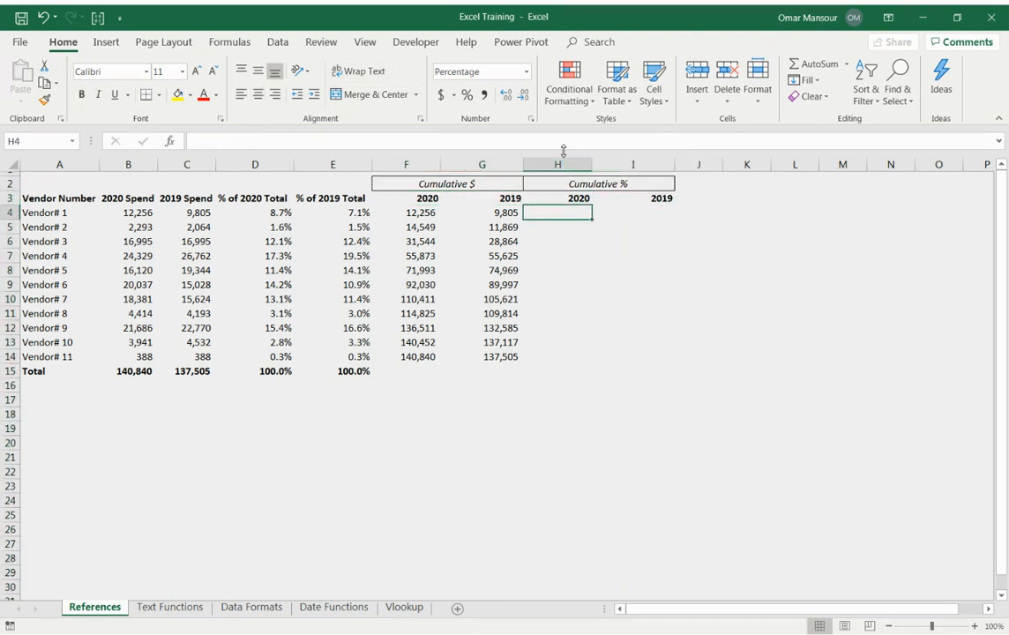
{"action": "type", "text": "+"}
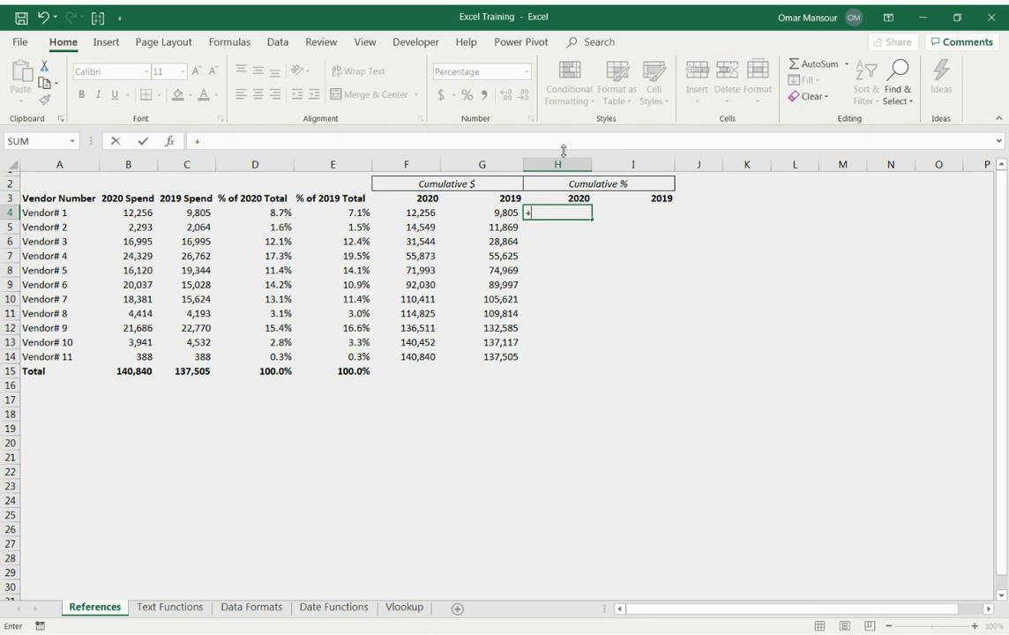
{"action": "key", "text": "Left"}
{"action": "key", "text": "Left"}
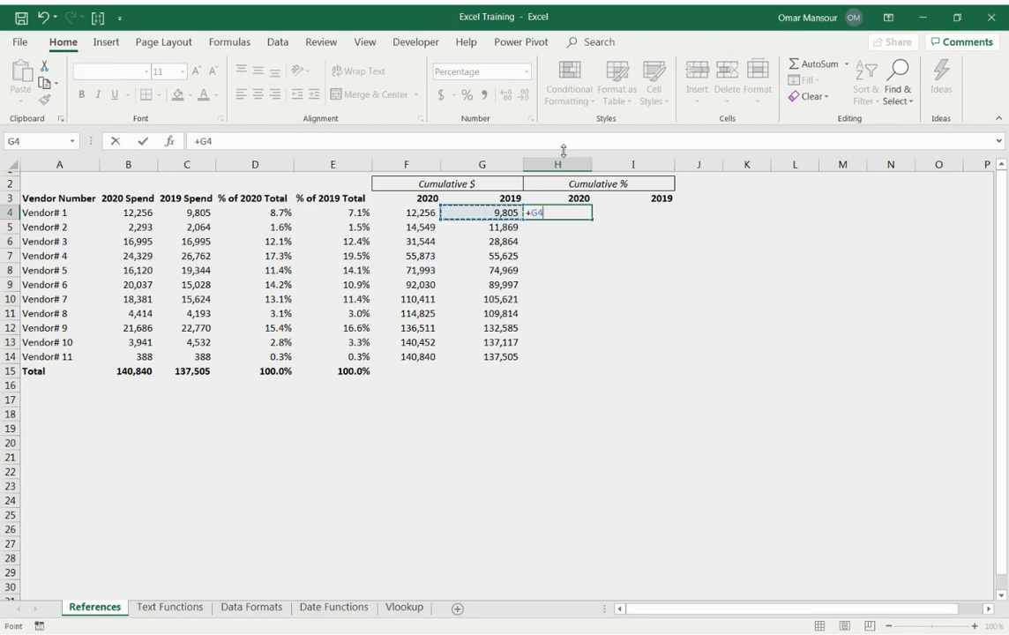
{"action": "type", "text": "/"}
{"action": "key", "text": "Left"}
{"action": "key", "text": "Left"}
{"action": "key", "text": "Left"}
{"action": "key", "text": "Left"}
{"action": "key", "text": "Left"}
{"action": "key", "text": "Left"}
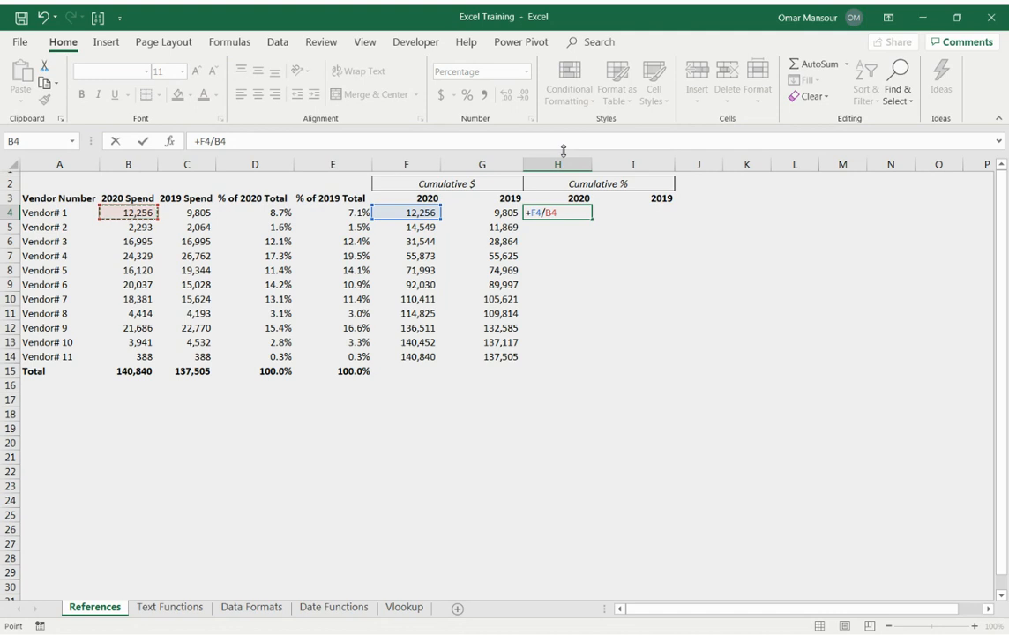
{"action": "key", "text": "ctrl+Down"}
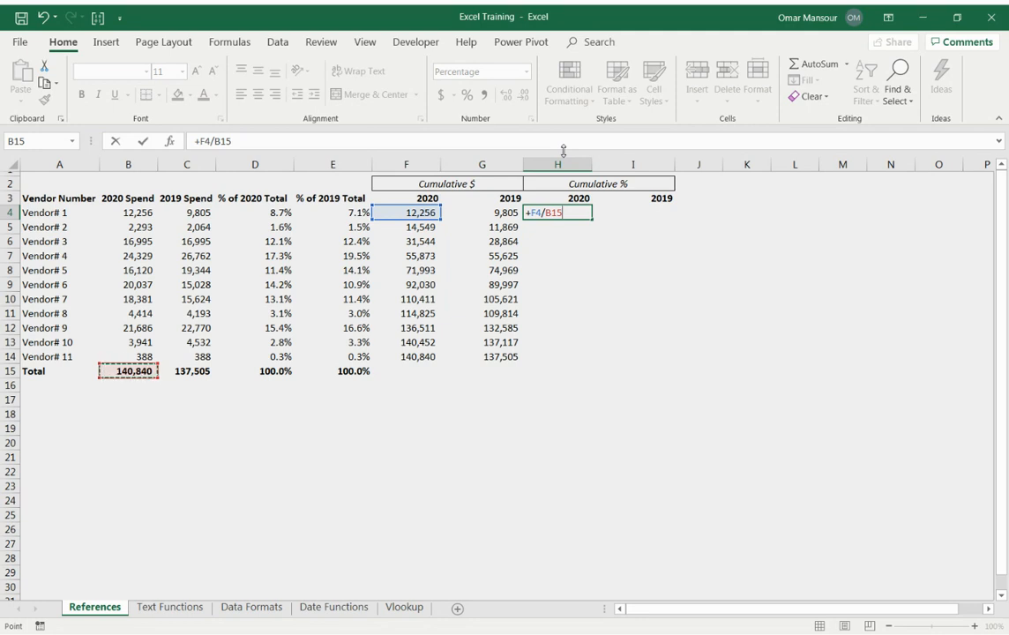
{"action": "key", "text": "F4"}
{"action": "key", "text": "F4"}
{"action": "key", "text": "F4"}
{"action": "key", "text": "F4"}
{"action": "key", "text": "F4"}
{"action": "key", "text": "F4"}
{"action": "key", "text": "Return"}
Copy the cumulative percentage formula from H4 to all vendors for both years, filling H4:I14.
{"action": "key", "text": "Up"}
{"action": "key", "text": "ctrl+c"}
{"action": "key", "text": "Left"}
{"action": "key", "text": "ctrl+Down"}
{"action": "key", "text": "Right"}
{"action": "key", "text": "shift+Right"}
{"action": "key", "text": "ctrl+shift+Up"}
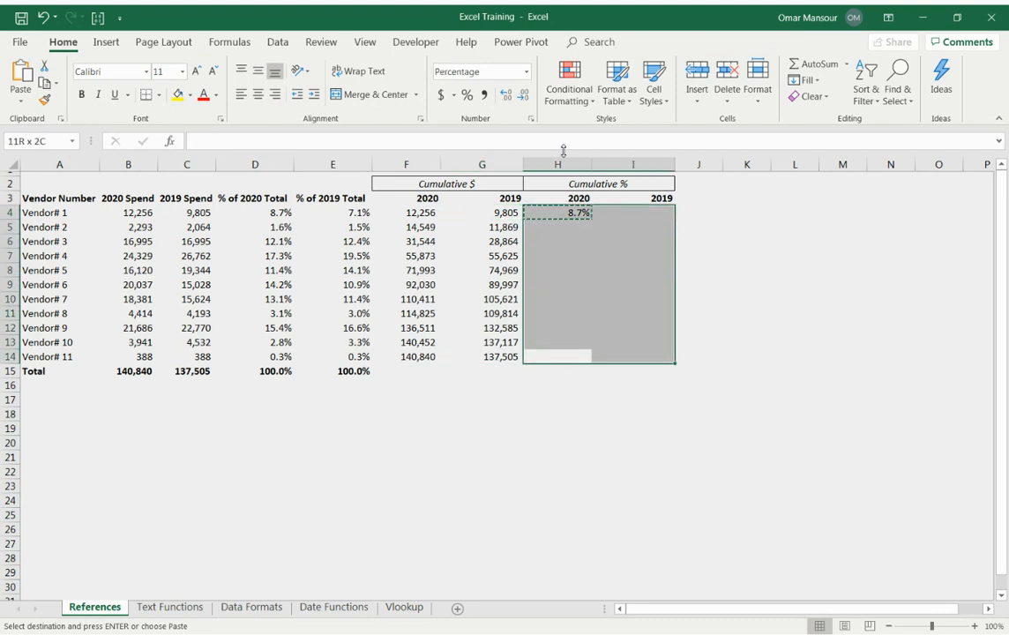
{"action": "key", "text": "ctrl+v"}
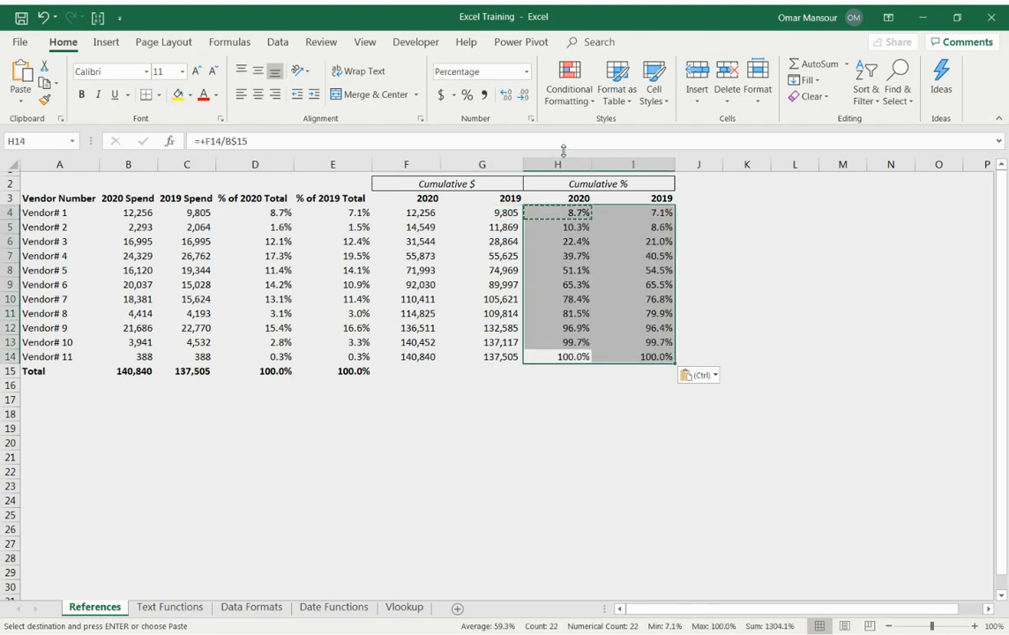
{"action": "key", "text": "Escape"}
Inspect which cells the cumulative percentage formulas for the last vendor reference in H14 and I14.
{"action": "key", "text": "Right"}
{"action": "key", "text": "ctrl+Down"}
{"action": "key", "text": "Left"}
{"action": "key", "text": "F2"}
{"action": "key", "text": "Escape"}
{"action": "key", "text": "Right"}
{"action": "key", "text": "F2"}
{"action": "key", "text": "Escape"}
{"action": "key", "text": "Left"}
Inspect the references of the 2020 cumulative percentage formulas cell by cell from H4 downward.
{"action": "key", "text": "ctrl+Up"}
{"action": "key", "text": "Down"}
{"action": "key", "text": "Down"}
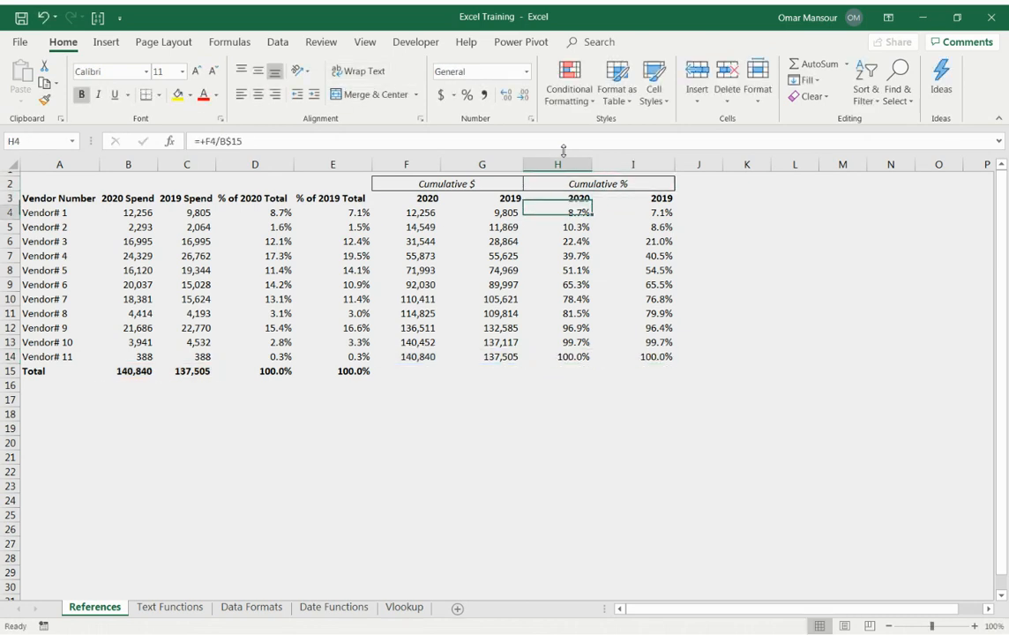
{"action": "key", "text": "F2"}
{"action": "key", "text": "Escape"}
{"action": "key", "text": "Down"}
{"action": "key", "text": "F2"}
{"action": "key", "text": "Escape"}
{"action": "key", "text": "Down"}
{"action": "key", "text": "F2"}
{"action": "key", "text": "Escape"}
{"action": "key", "text": "Down"}
{"action": "key", "text": "F2"}
{"action": "key", "text": "Escape"}
{"action": "key", "text": "Down"}
{"action": "key", "text": "F2"}
{"action": "key", "text": "Escape"}
{"action": "key", "text": "Down"}
{"action": "key", "text": "F2"}
{"action": "key", "text": "Escape"}
{"action": "key", "text": "Down"}
{"action": "key", "text": "F2"}
{"action": "key", "text": "Escape"}
{"action": "key", "text": "Down"}
{"action": "key", "text": "F2"}
{"action": "key", "text": "Escape"}
{"action": "key", "text": "Down"}
{"action": "key", "text": "F2"}
{"action": "key", "text": "Escape"}
Insert a blank column before the Vendor Number column.
{"action": "key", "text": "Down"}
{"action": "key", "text": "F2"}
{"action": "key", "text": "Escape"}
{"action": "key", "text": "ctrl+Up"}
{"action": "key", "text": "ctrl+Up"}
{"action": "key", "text": "Down"}
{"action": "key", "text": "ctrl+Left"}
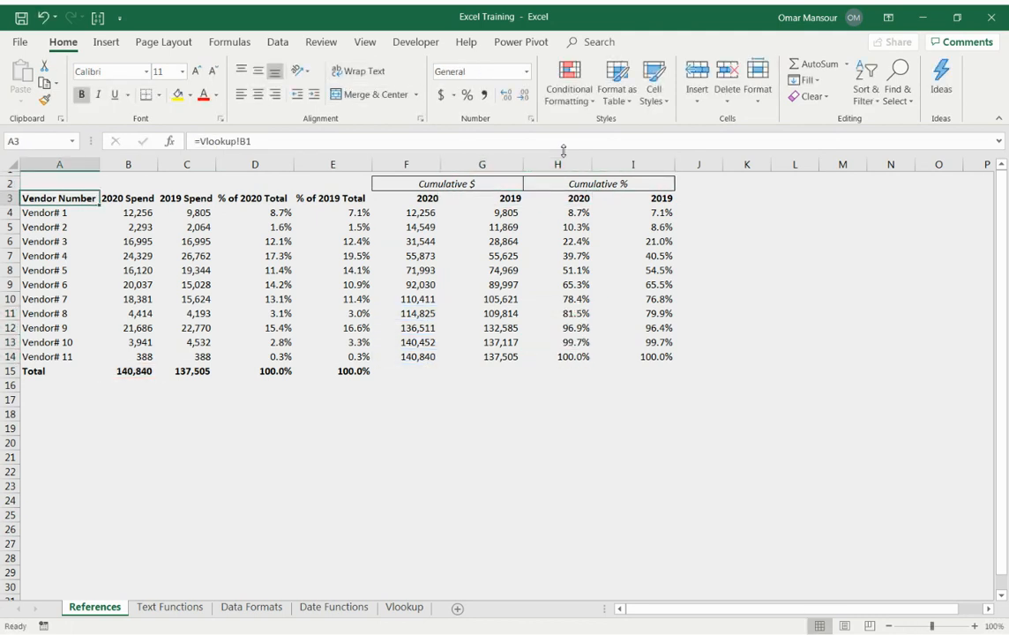
{"action": "key", "text": "ctrl+space"}
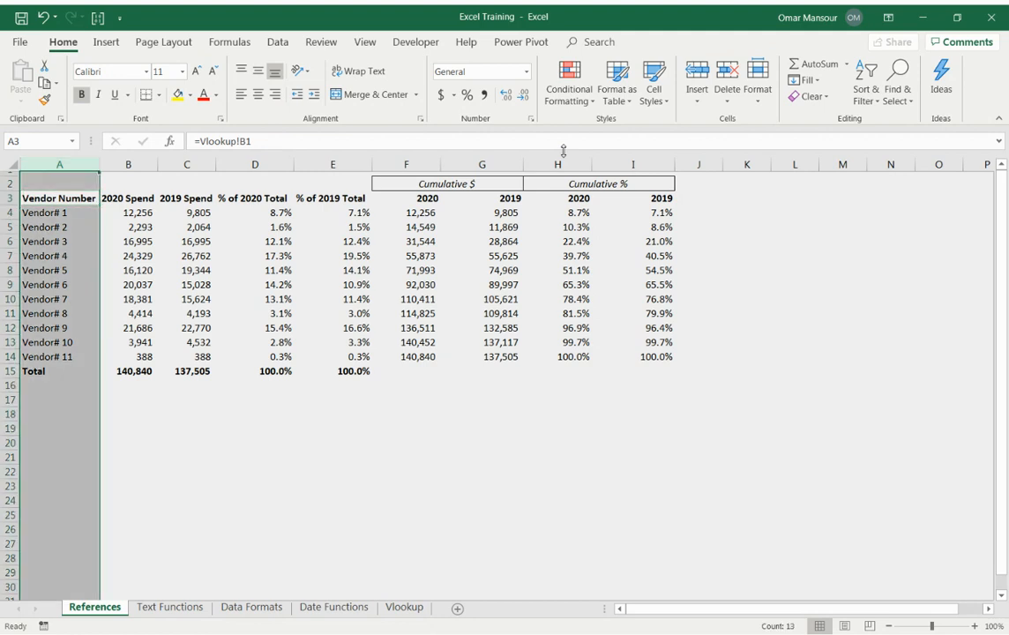
{"action": "right_click", "coordinate": [68, 164]}
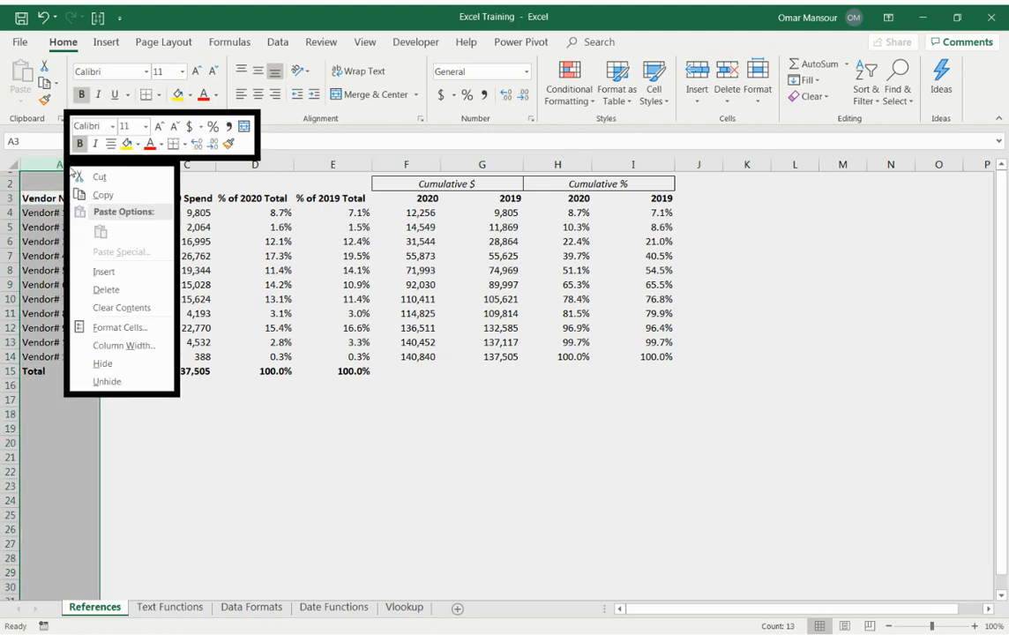
{"action": "left_click", "coordinate": [132, 271]}
Enter the heading "Rank" in A3 and apply the Vendor Number heading's formatting to it.
{"action": "left_click", "coordinate": [35, 199]}
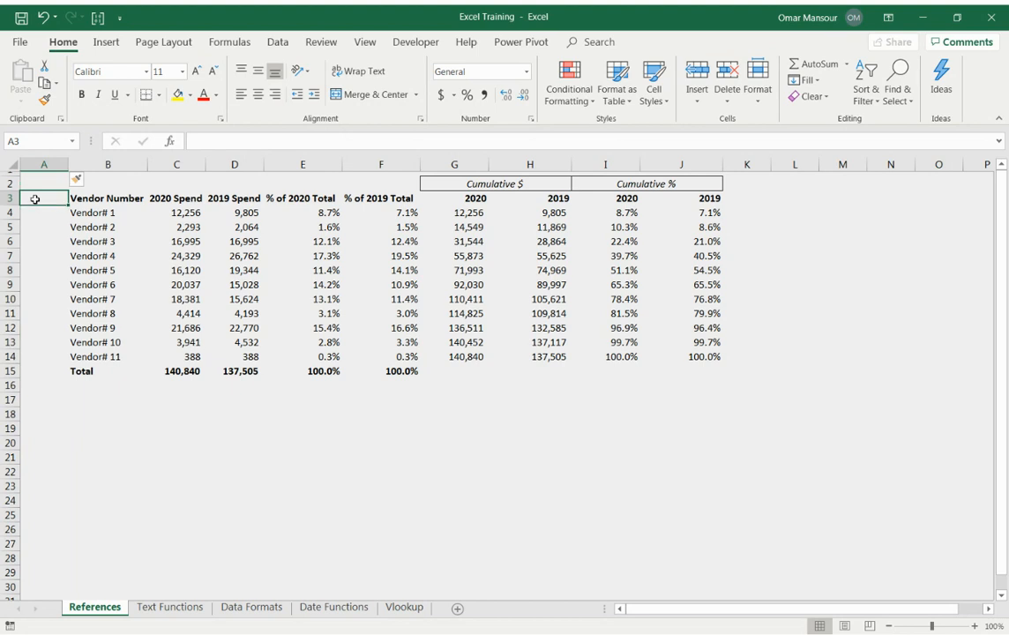
{"action": "type", "text": "Rank"}
{"action": "key", "text": "Tab"}
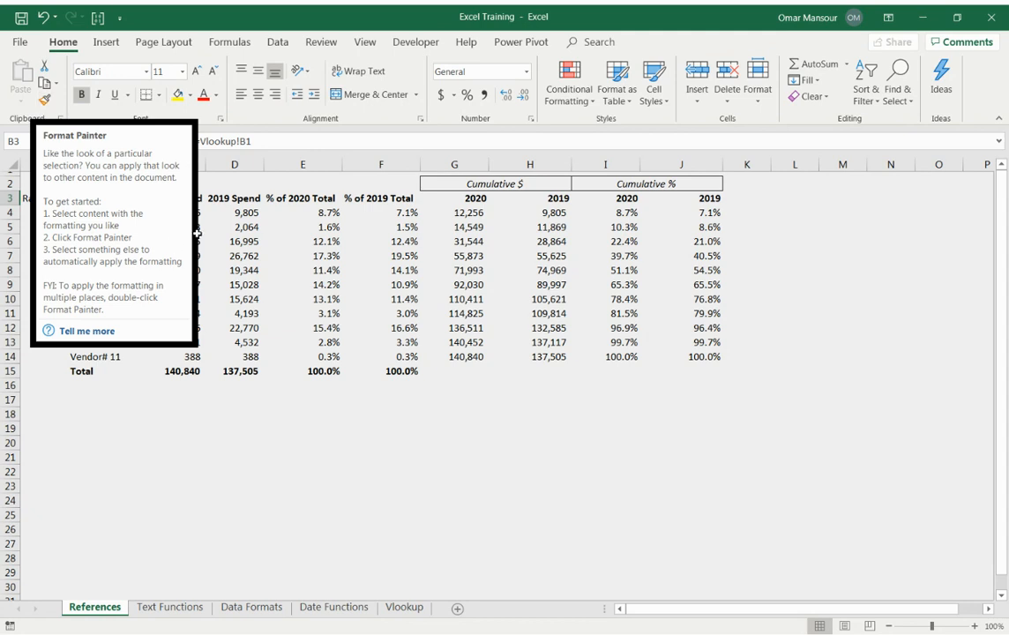
{"action": "left_click", "coordinate": [219, 214]}
{"action": "left_click", "coordinate": [130, 197]}
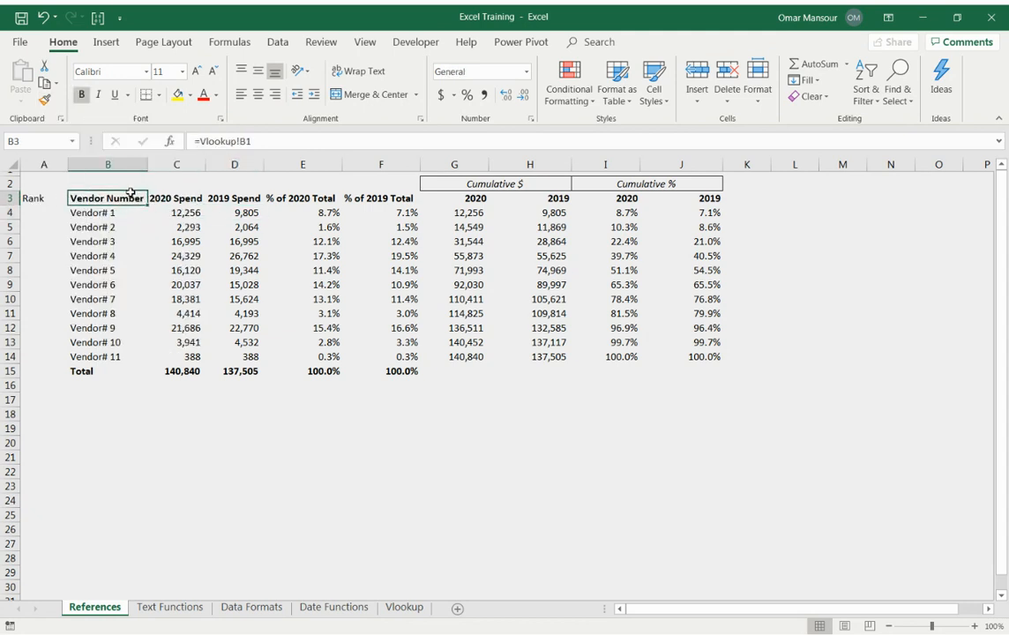
{"action": "left_click", "coordinate": [44, 100]}
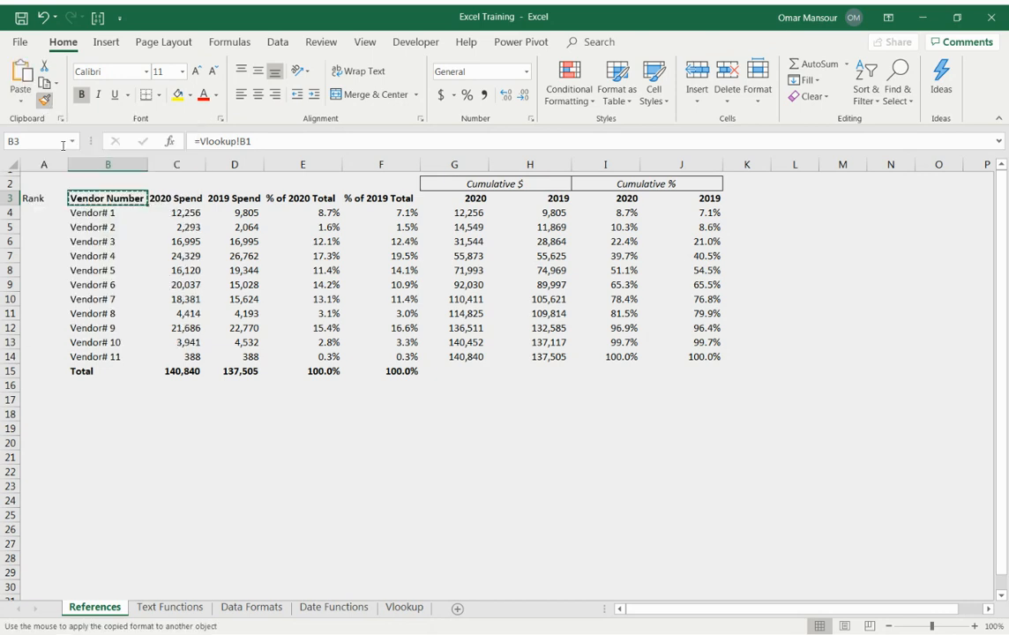
{"action": "left_click", "coordinate": [43, 198]}
{"action": "key", "text": "Return"}
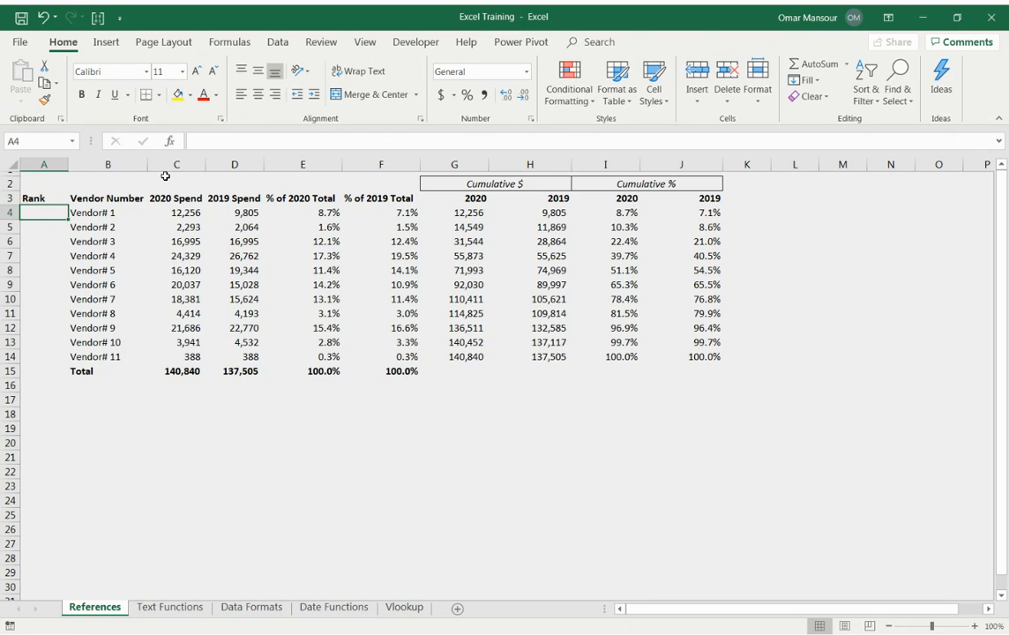
Enter =RANK.AVG(C4,$C$4:$C$14) in A4 to rank the first vendor by 2020 spend.
{"action": "type", "text": "=rank"}
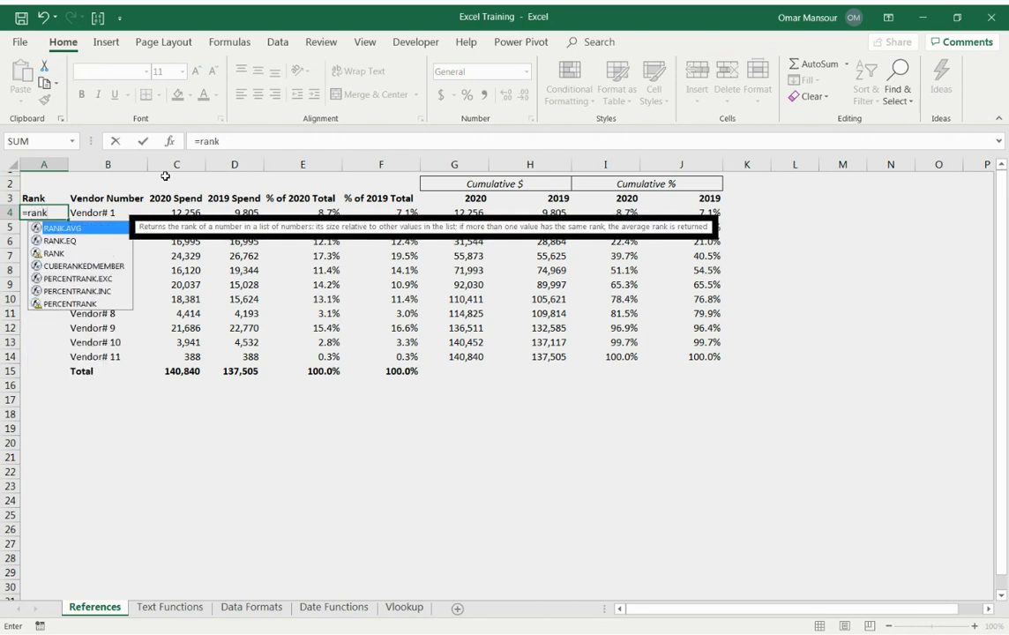
{"action": "key", "text": "Tab"}
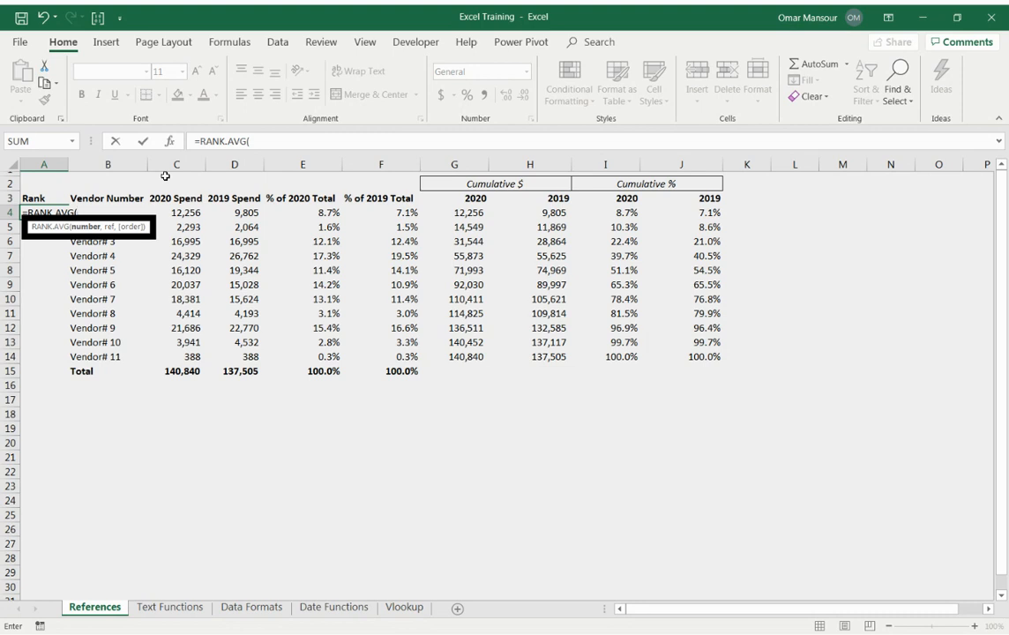
{"action": "key", "text": "Right"}
{"action": "key", "text": "Right"}
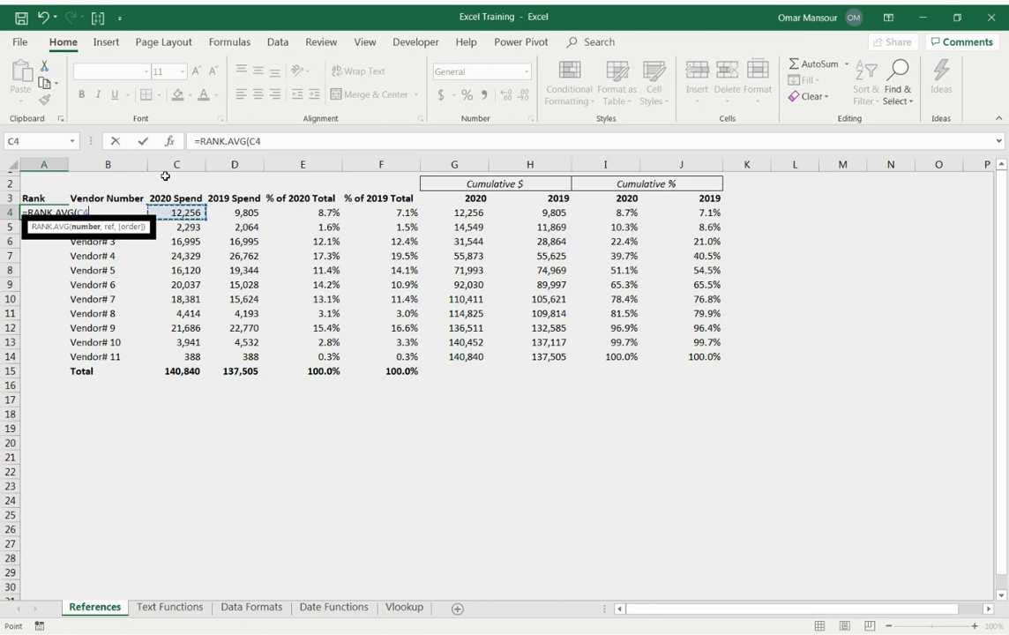
{"action": "type", "text": ","}
{"action": "key", "text": "Right"}
{"action": "key", "text": "Right"}
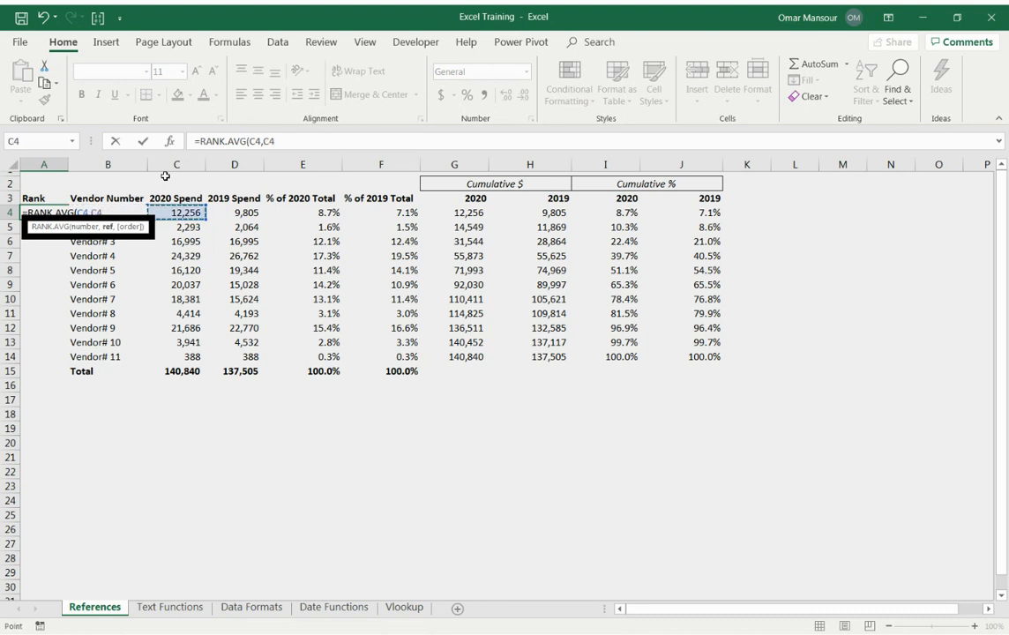
{"action": "key", "text": "ctrl+shift+Down"}
{"action": "key", "text": "shift+Up"}
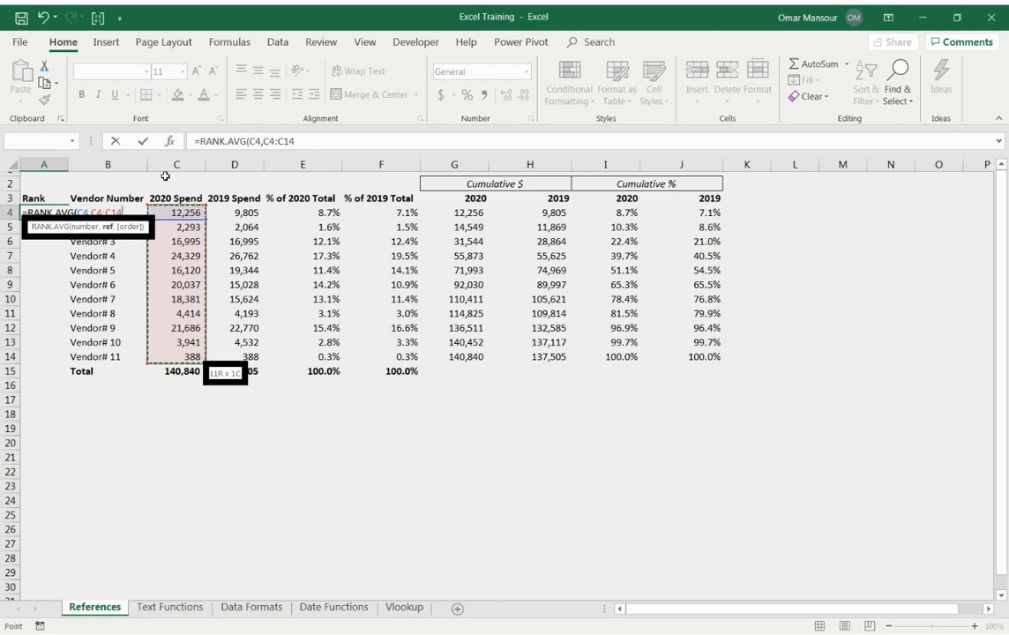
{"action": "key", "text": "F4"}
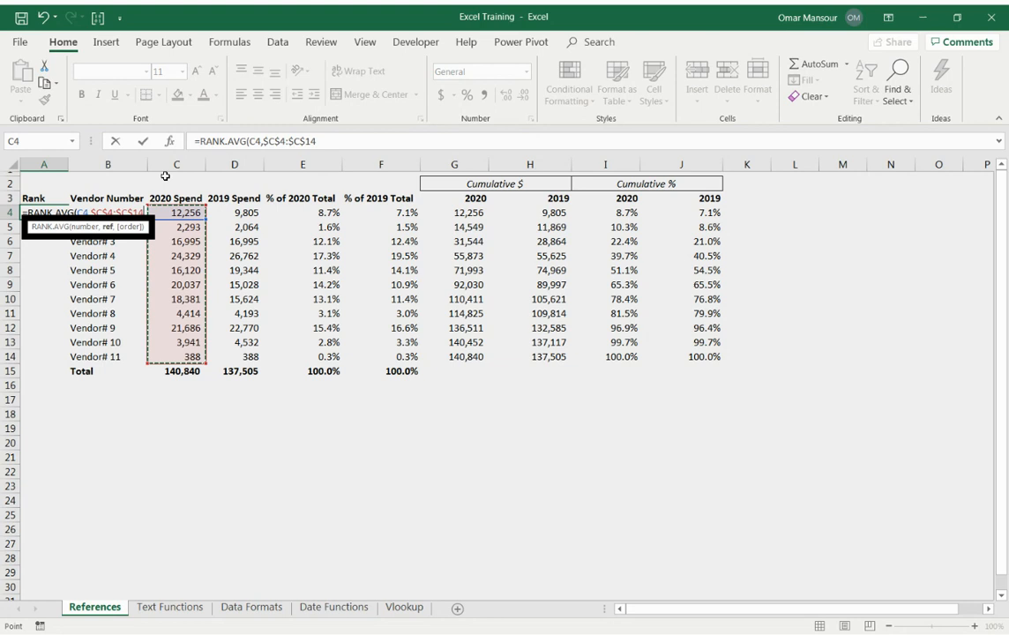
{"action": "type", "text": ")"}
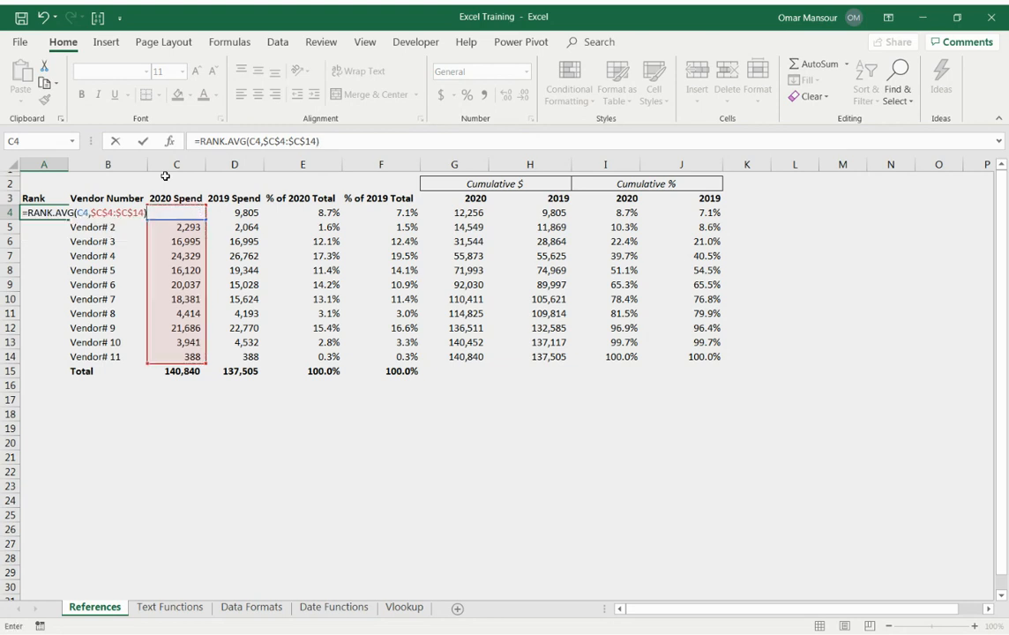
{"action": "key", "text": "Return"}
Copy the rank formula from A4 down to A14 for all vendors.
{"action": "key", "text": "Up"}
{"action": "key", "text": "ctrl+c"}
{"action": "key", "text": "Right"}
{"action": "key", "text": "ctrl+Down"}
{"action": "key", "text": "Left"}
{"action": "key", "text": "Up"}
{"action": "key", "text": "ctrl+shift+Up"}
{"action": "key", "text": "ctrl+v"}
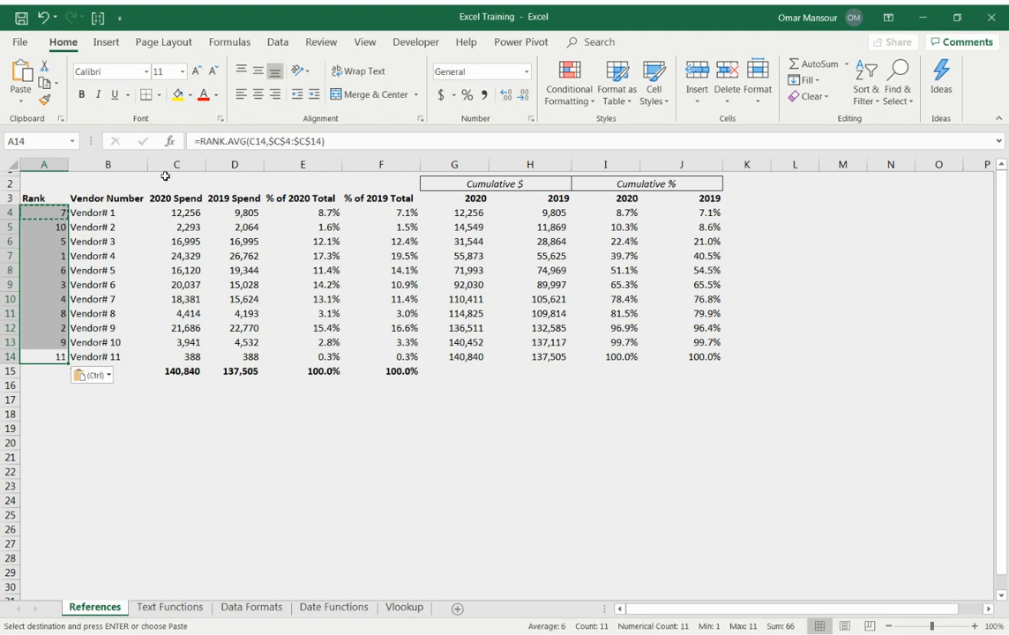
Review the calculated vendor ranks and locate the row of the top-ranked vendor.
{"action": "key", "text": "Right"}
{"action": "key", "text": "Left"}
{"action": "key", "text": "Up"}
{"action": "key", "text": "Up"}
{"action": "key", "text": "Up"}
{"action": "key", "text": "Up"}
{"action": "key", "text": "Up"}
{"action": "key", "text": "Up"}
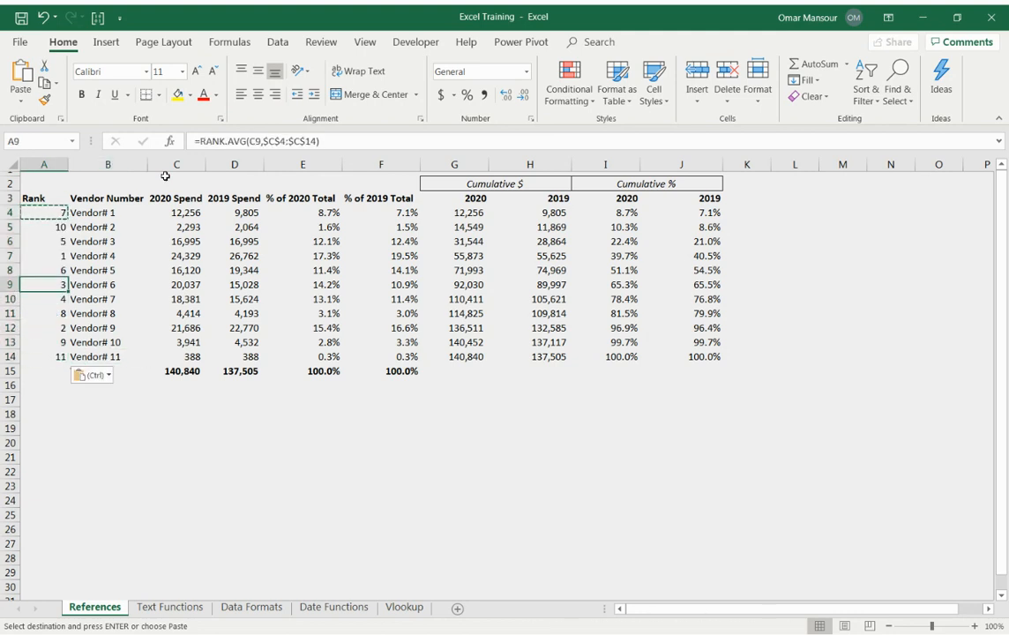
{"action": "key", "text": "Right"}
{"action": "key", "text": "shift+space"}
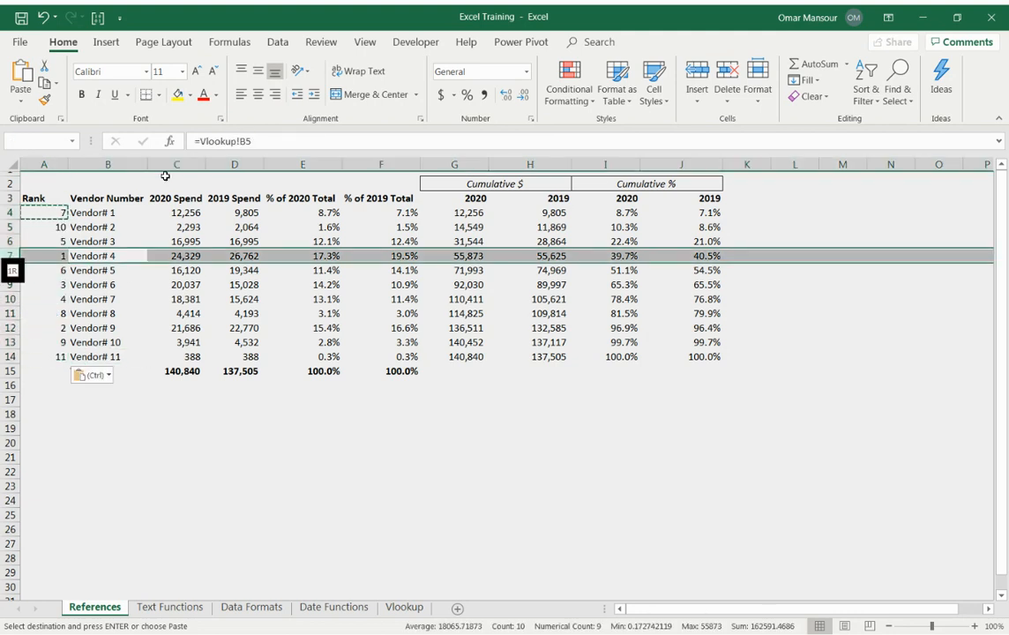
{"action": "key", "text": "Left"}
{"action": "key", "text": "Escape"}
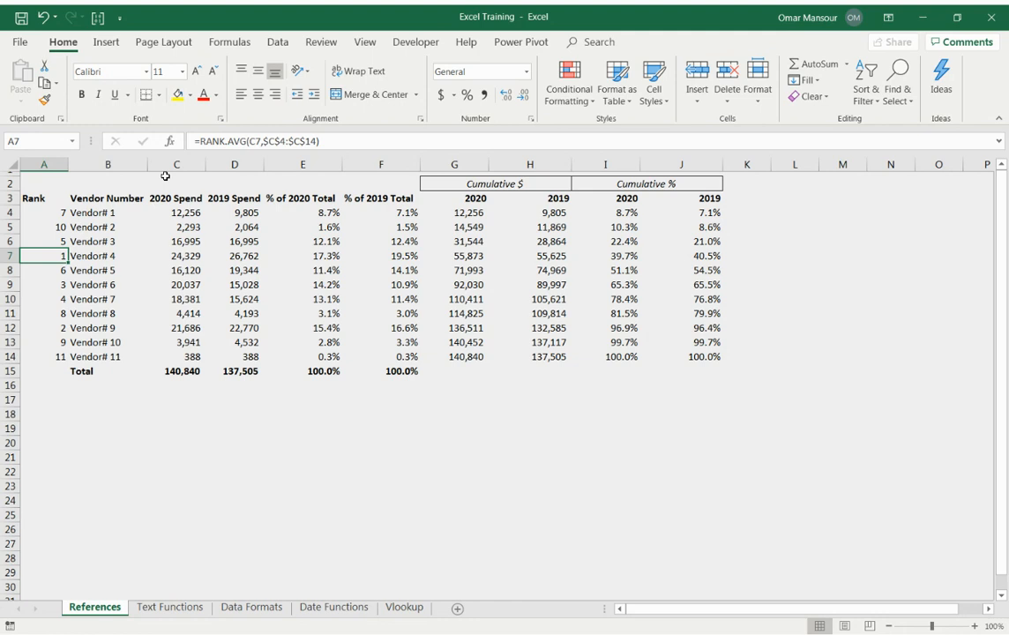
Sort the vendor table A3:J14 by Rank from smallest to largest, leaving out the Total row.
{"action": "key", "text": "Up"}
{"action": "key", "text": "Up"}
{"action": "key", "text": "Up"}
{"action": "key", "text": "Up"}
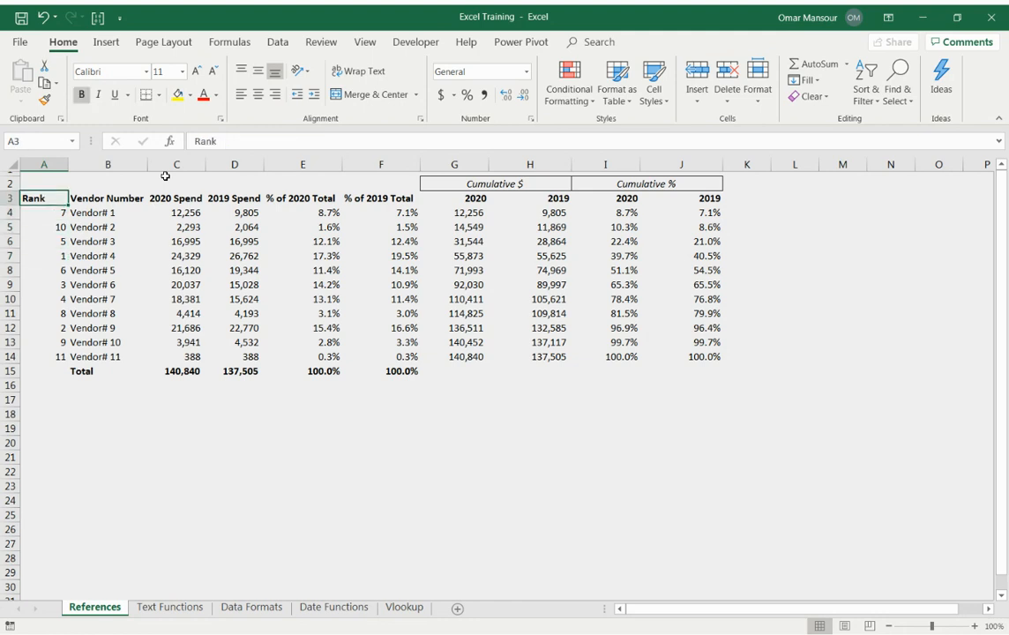
{"action": "key", "text": "ctrl+shift+Right"}
{"action": "key", "text": "ctrl+shift+Down"}
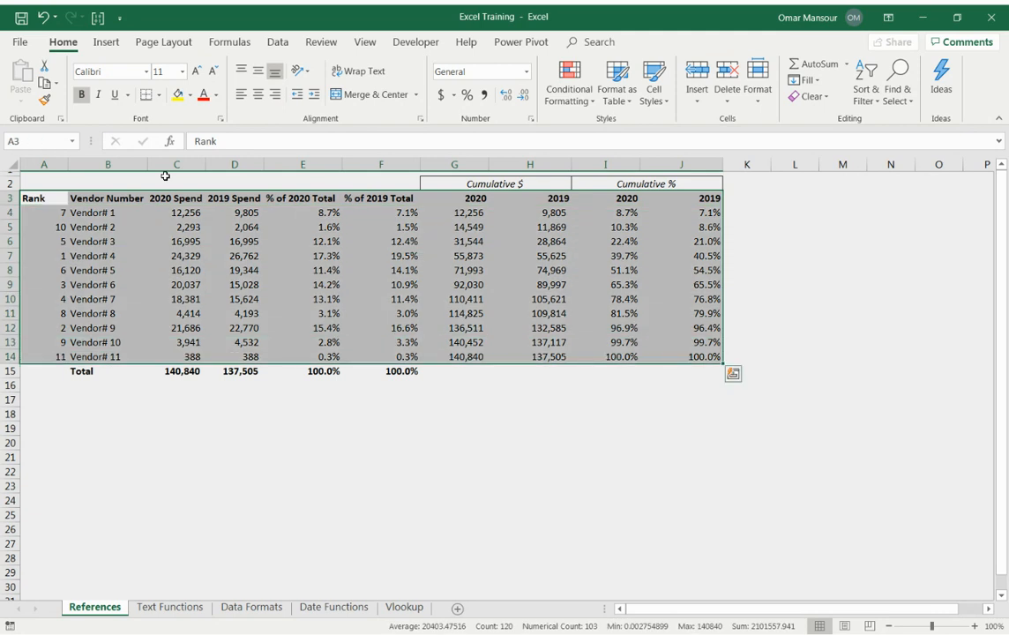
{"action": "key", "text": "alt"}
{"action": "key", "text": "a"}
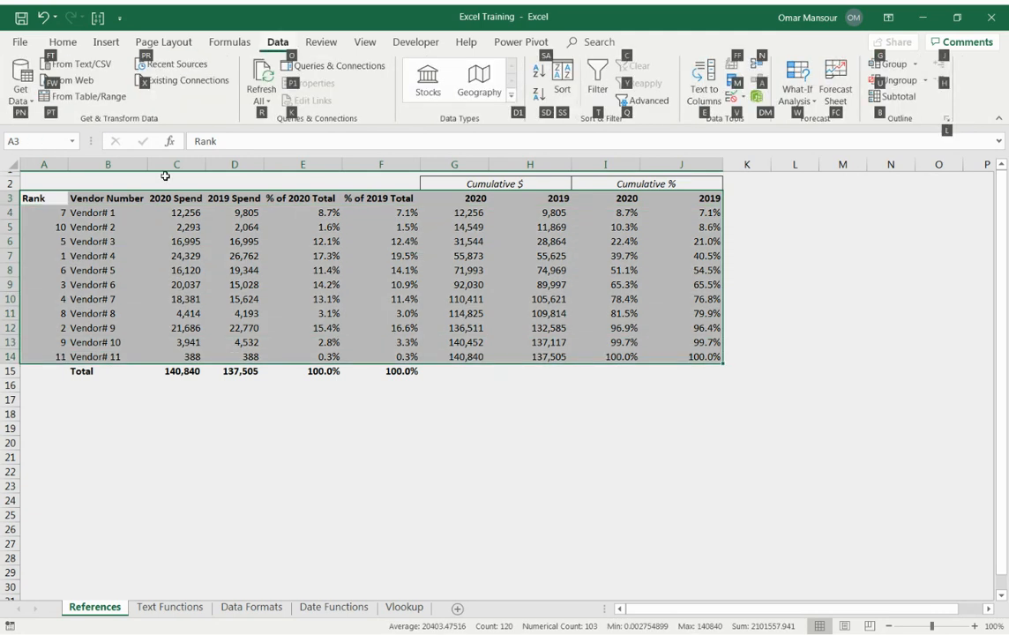
{"action": "key", "text": "Escape"}
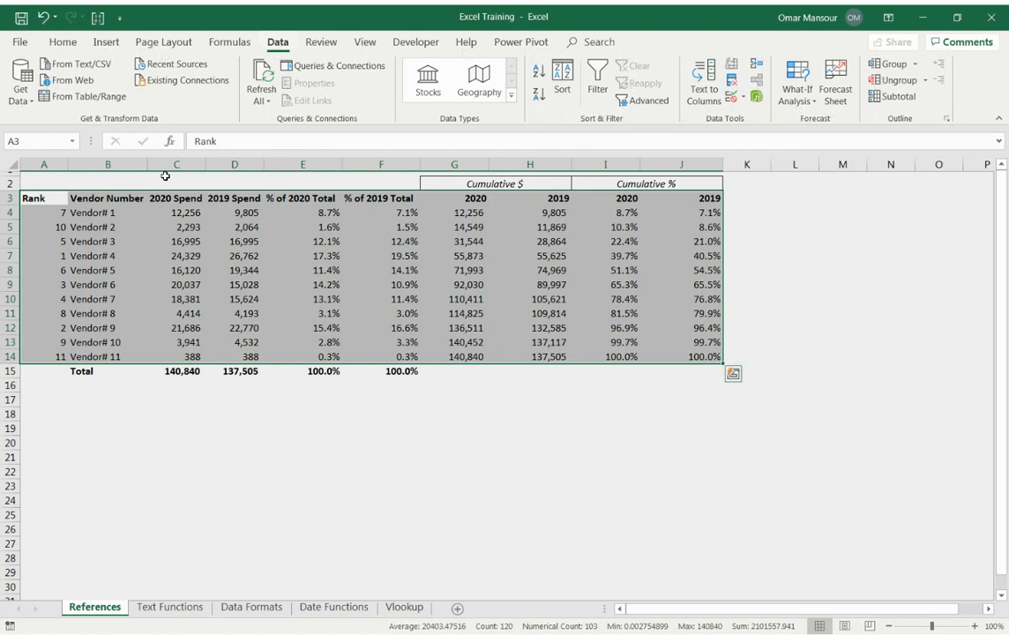
{"action": "double_click", "coordinate": [273, 43]}
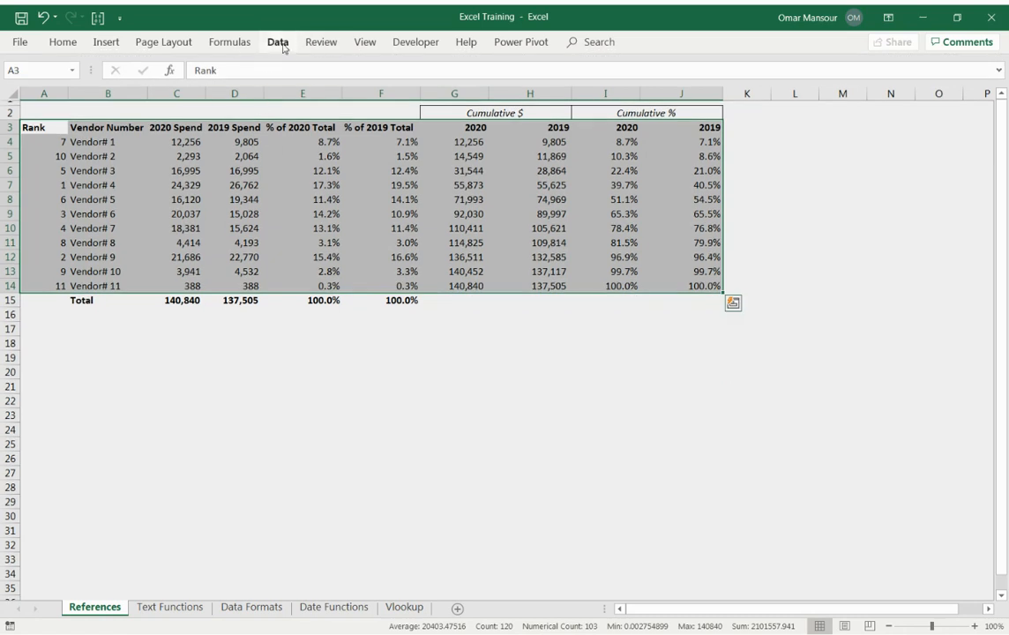
{"action": "left_click", "coordinate": [283, 48]}
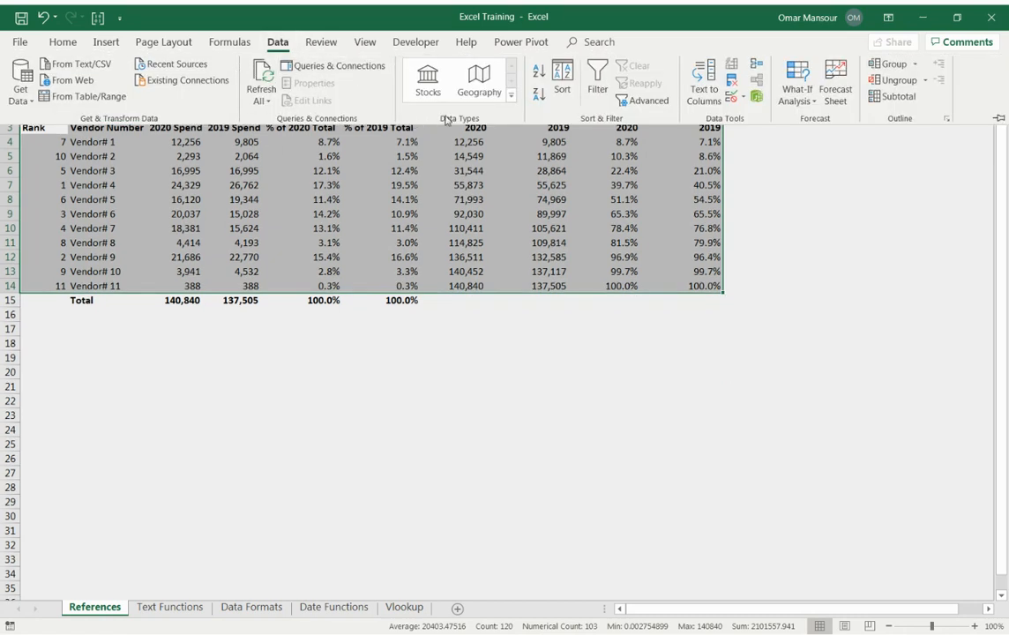
{"action": "left_click", "coordinate": [568, 84]}
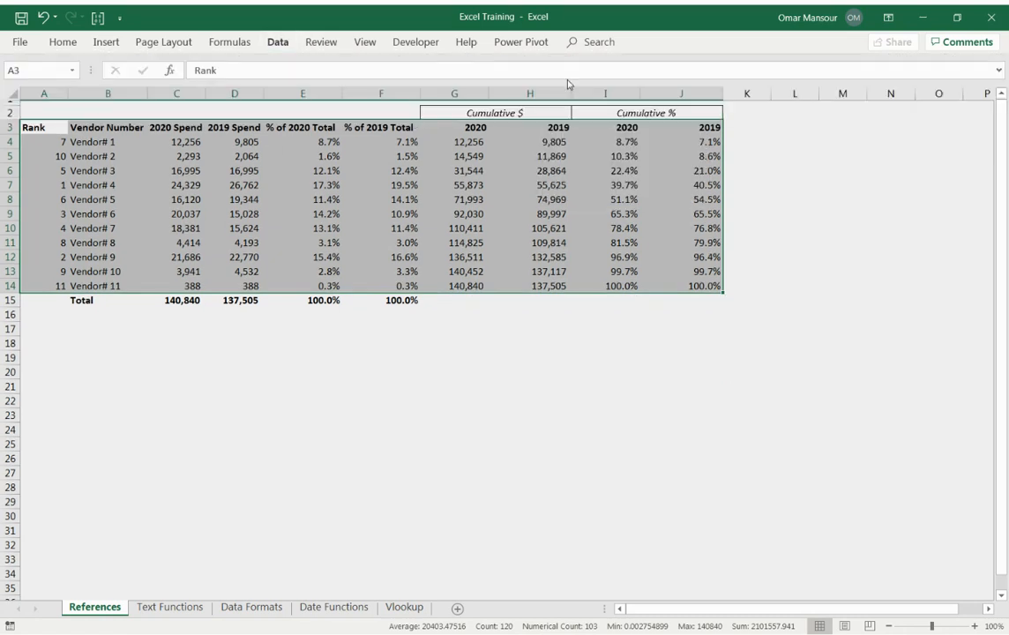
{"action": "left_click", "coordinate": [109, 445]}
{"action": "left_click", "coordinate": [109, 461]}
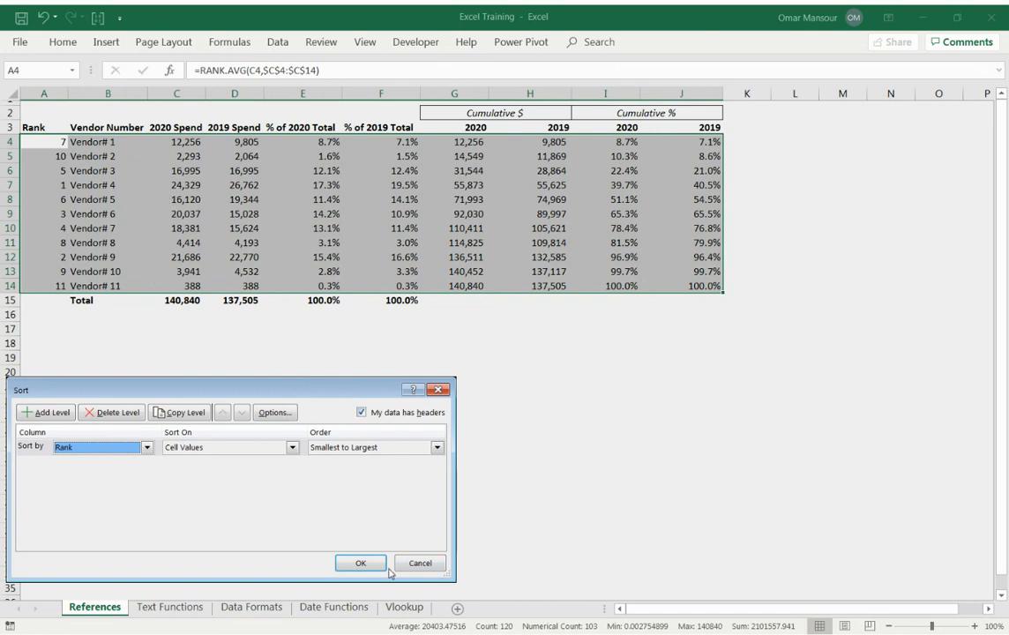
{"action": "left_click", "coordinate": [357, 562]}
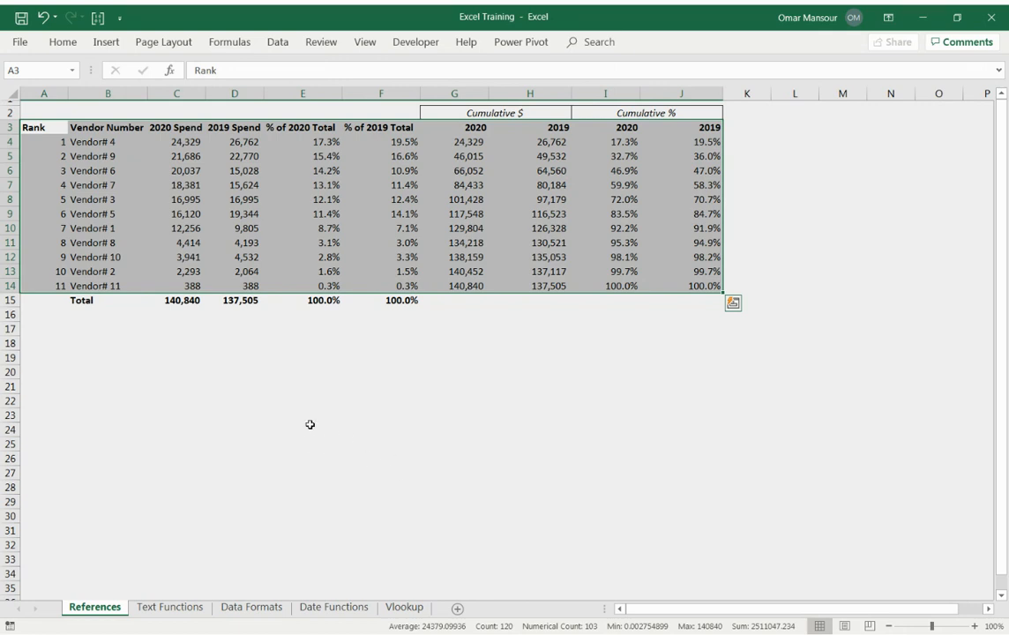
Examine the cumulative percentages of the top-ranked vendors in the sorted table, comparing the fifth-ranked vendor's 2020 and 2019 shares.
{"action": "left_click", "coordinate": [234, 380]}
{"action": "left_click", "coordinate": [231, 327]}
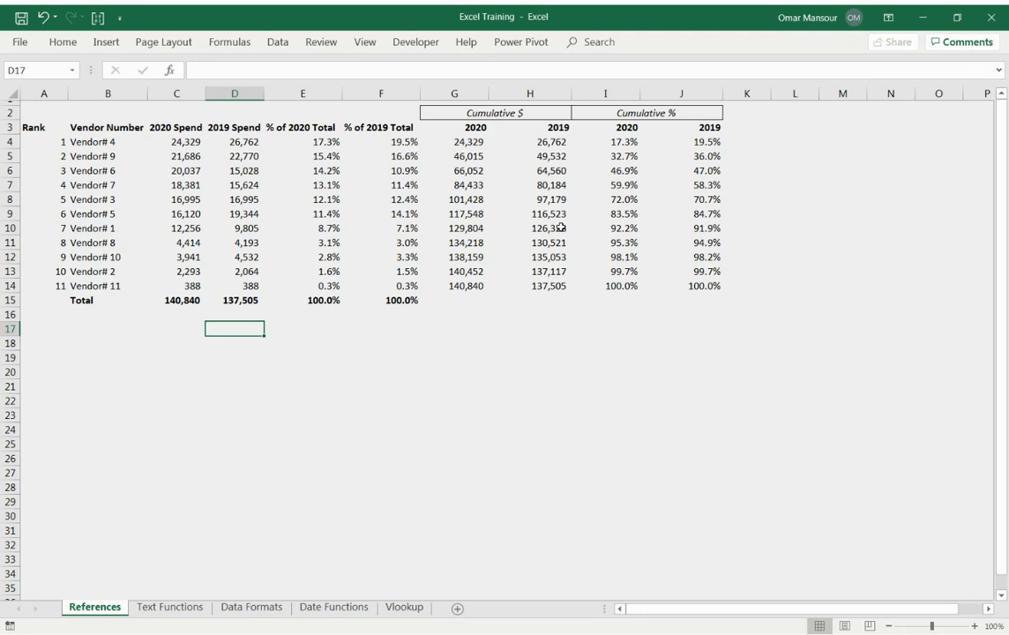
{"action": "left_click", "coordinate": [592, 211]}
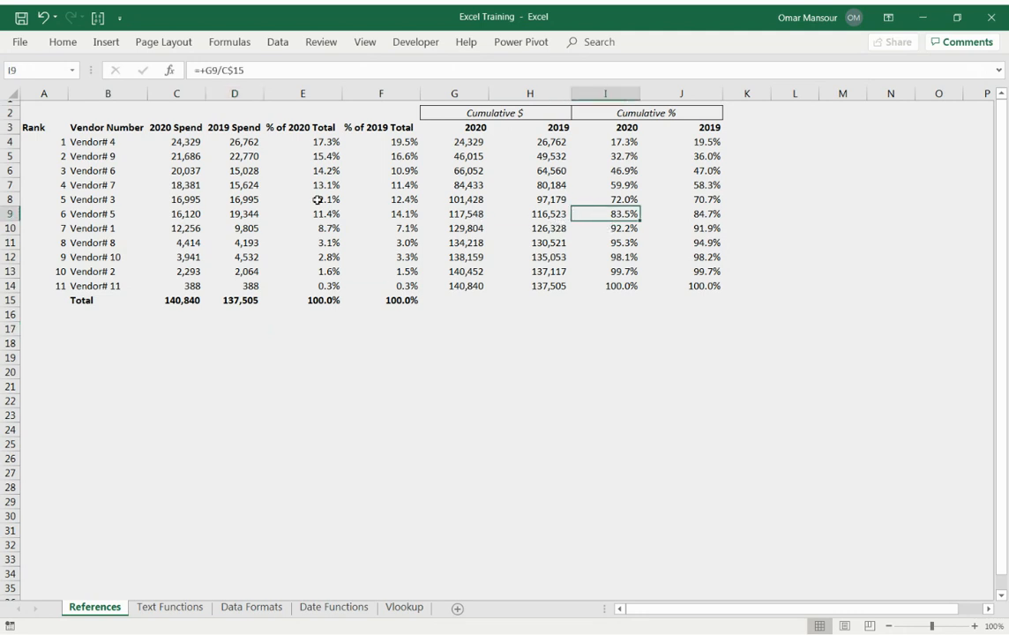
{"action": "left_click", "coordinate": [60, 198]}
{"action": "left_click_drag", "start_coordinate": [60, 198], "coordinate": [620, 201]}
{"action": "left_click", "coordinate": [631, 200]}
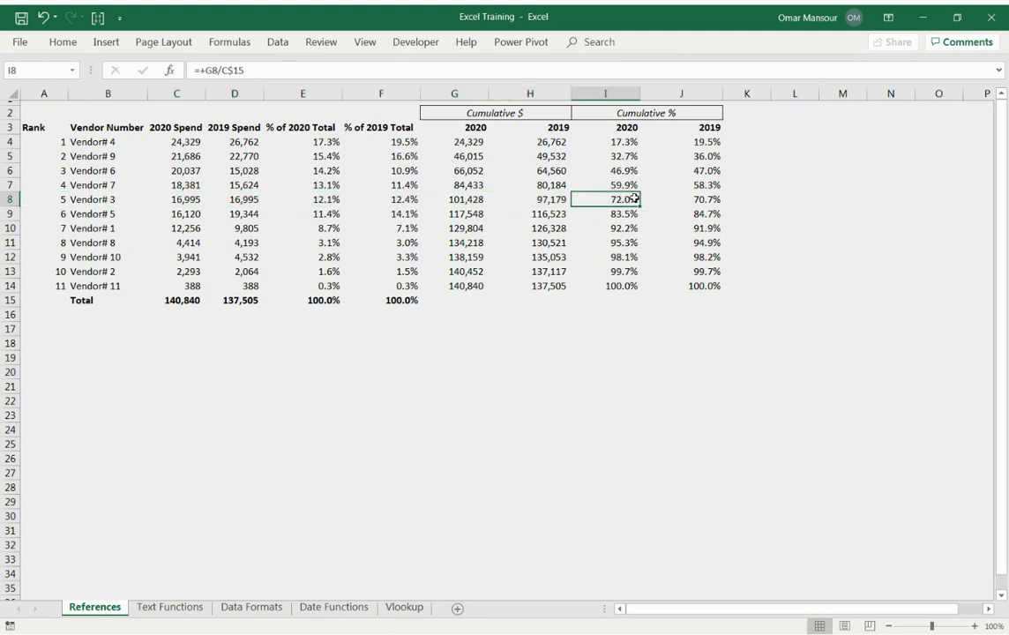
{"action": "left_click", "coordinate": [705, 200]}
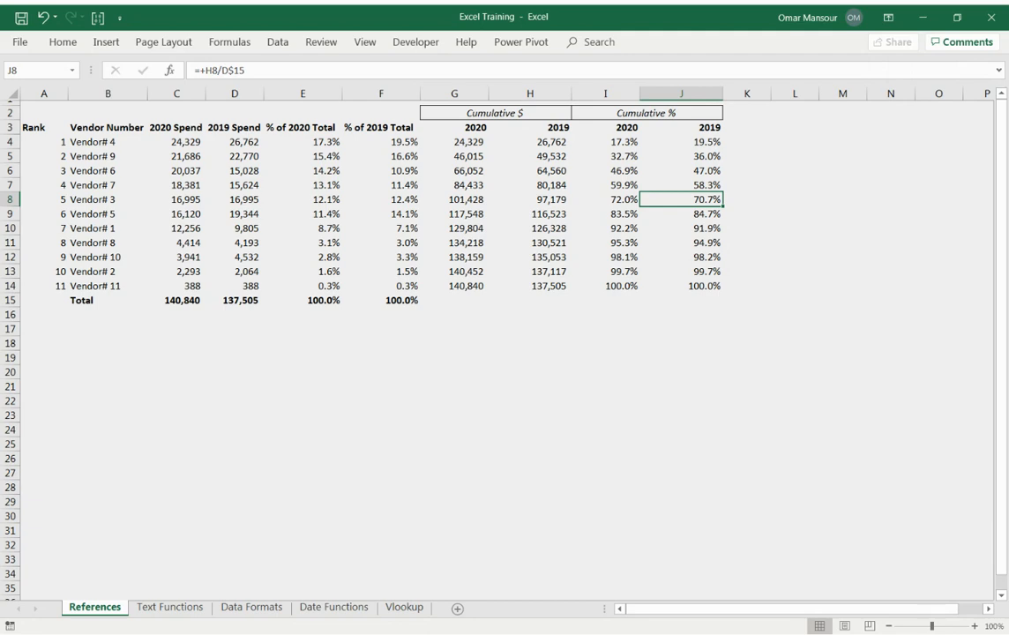